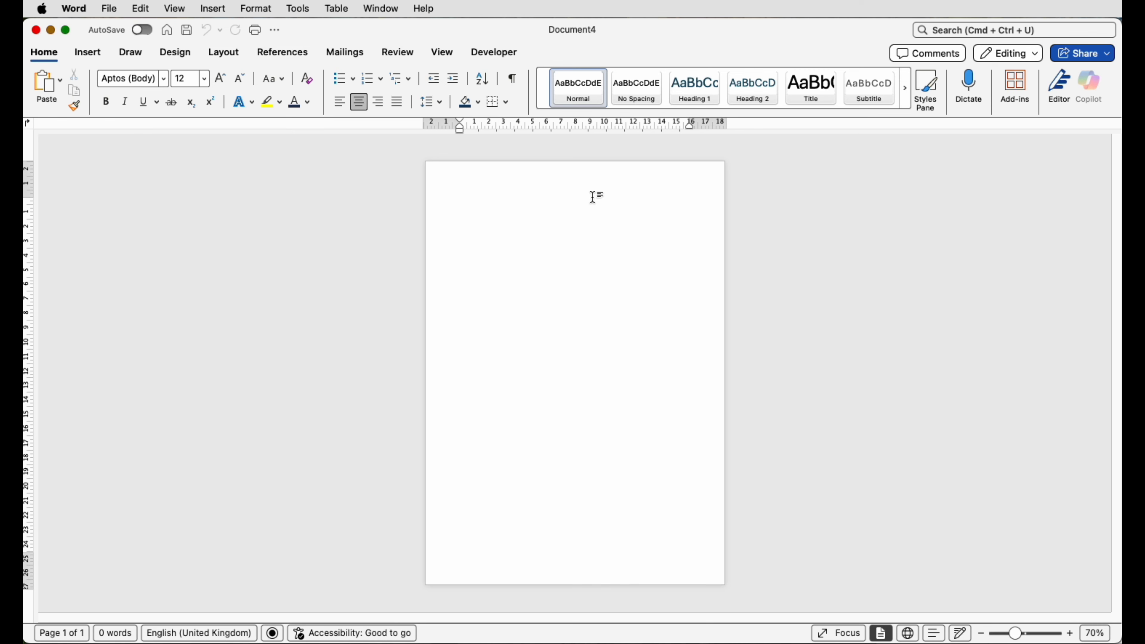
# - Insert a three-column table with multiple rows in a new left-aligned paragraph below the first empty line
pyautogui.press('Return')
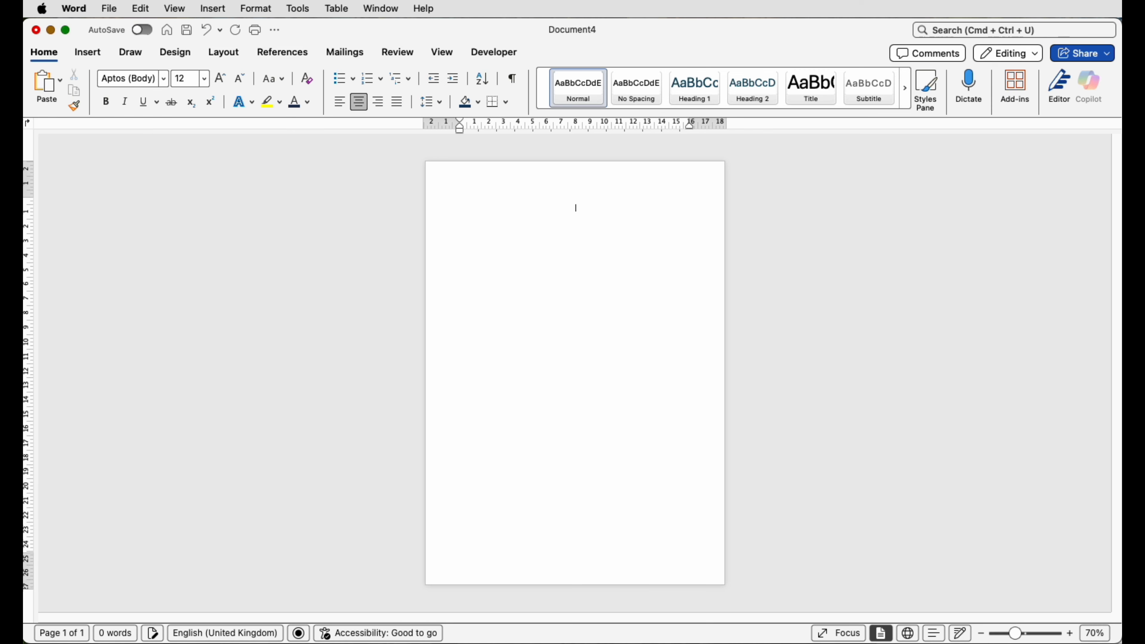
pyautogui.click(340, 103)
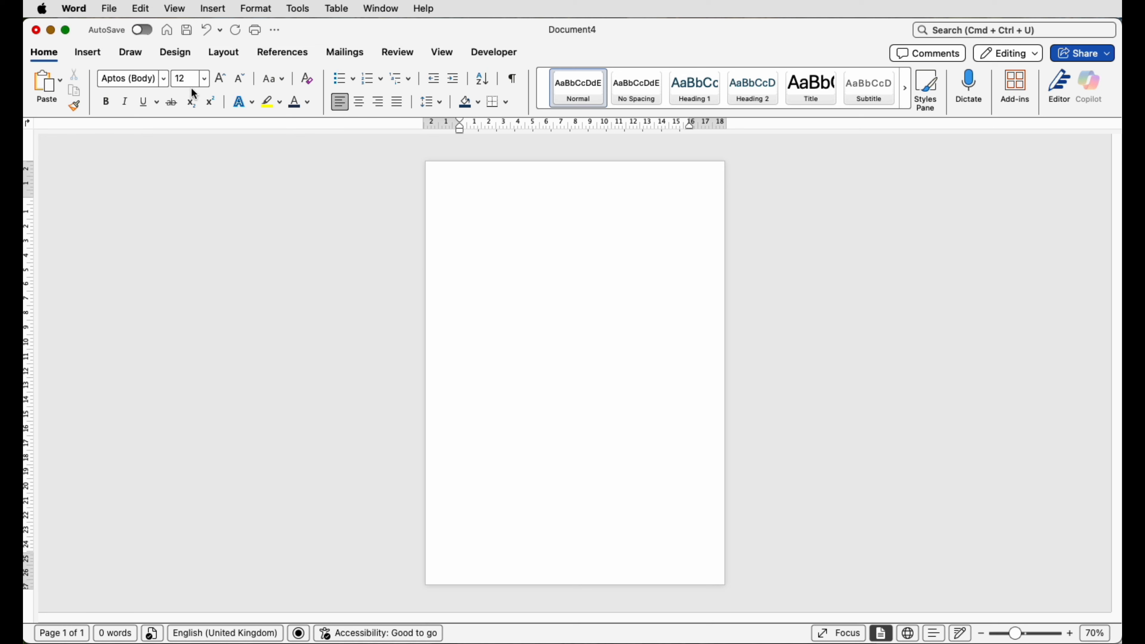
pyautogui.click(87, 53)
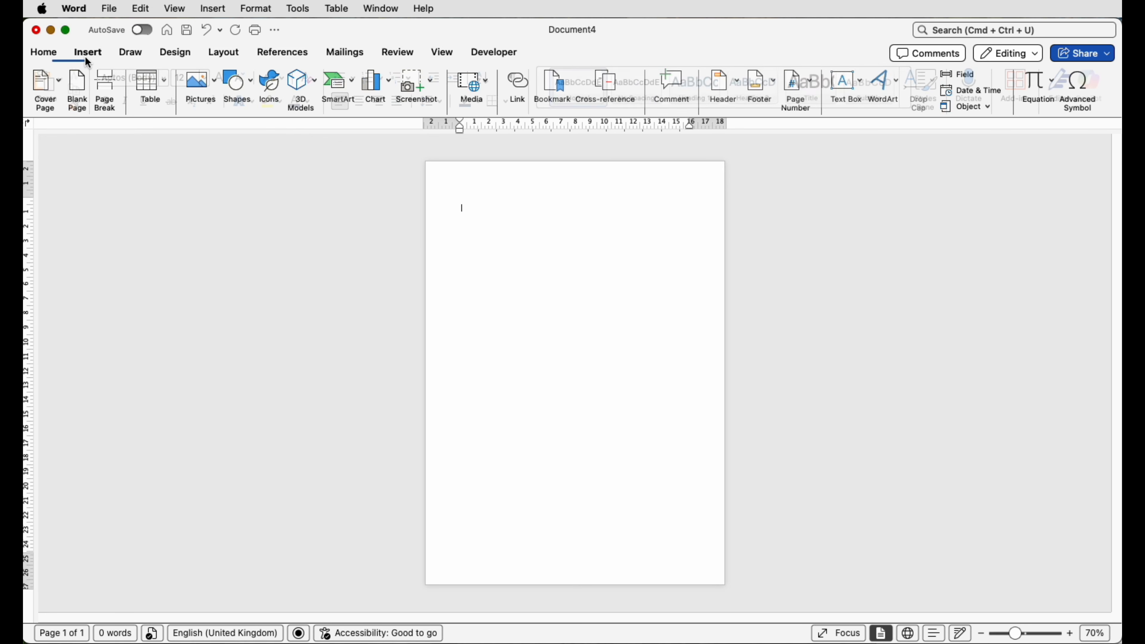
pyautogui.click(164, 91)
pyautogui.click(180, 260)
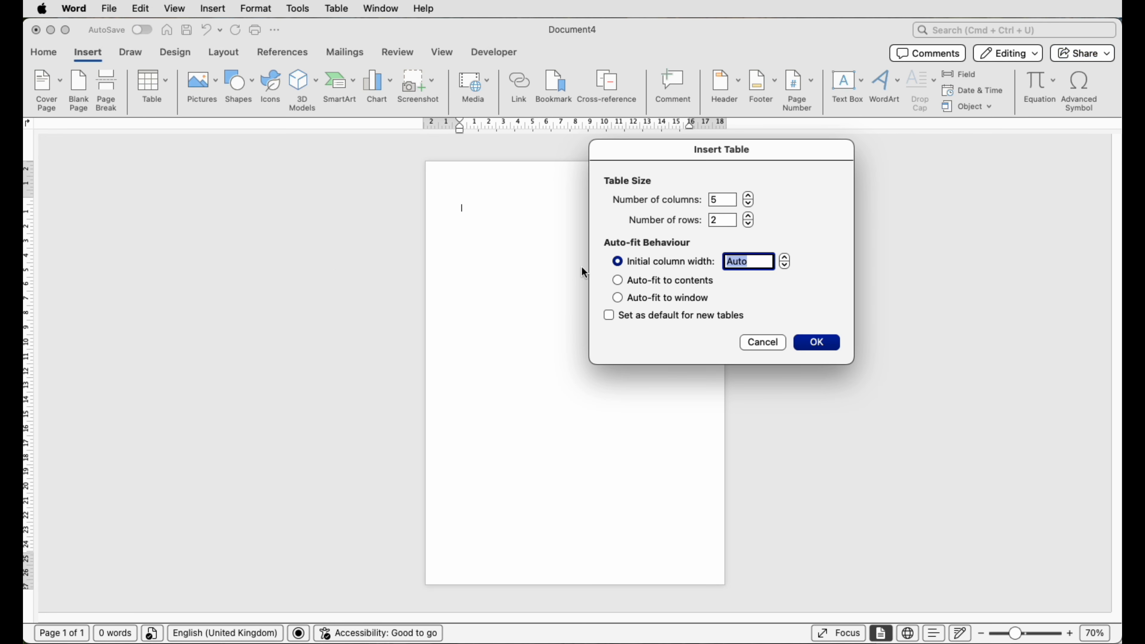
pyautogui.doubleClick(707, 200)
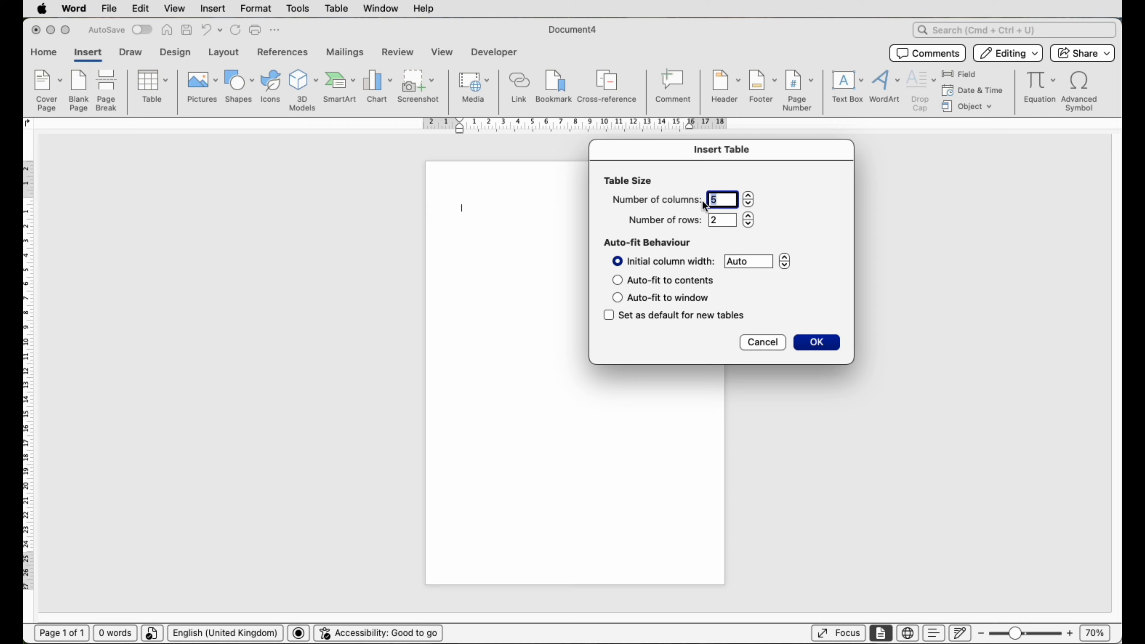
pyautogui.write('3')
pyautogui.doubleClick(714, 221)
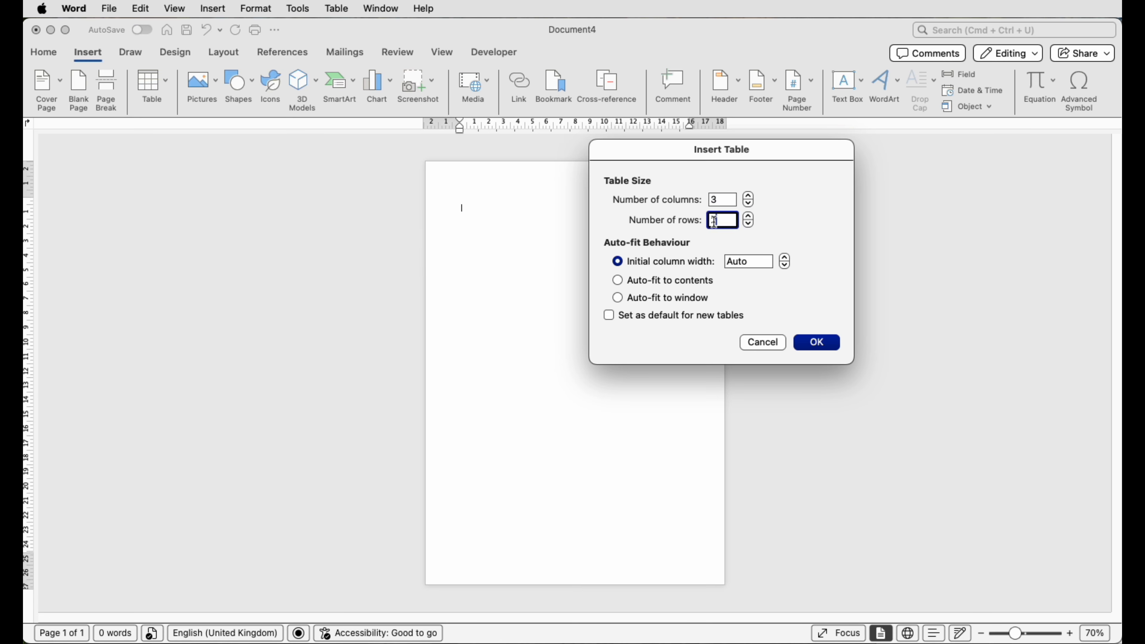
pyautogui.press('Return')
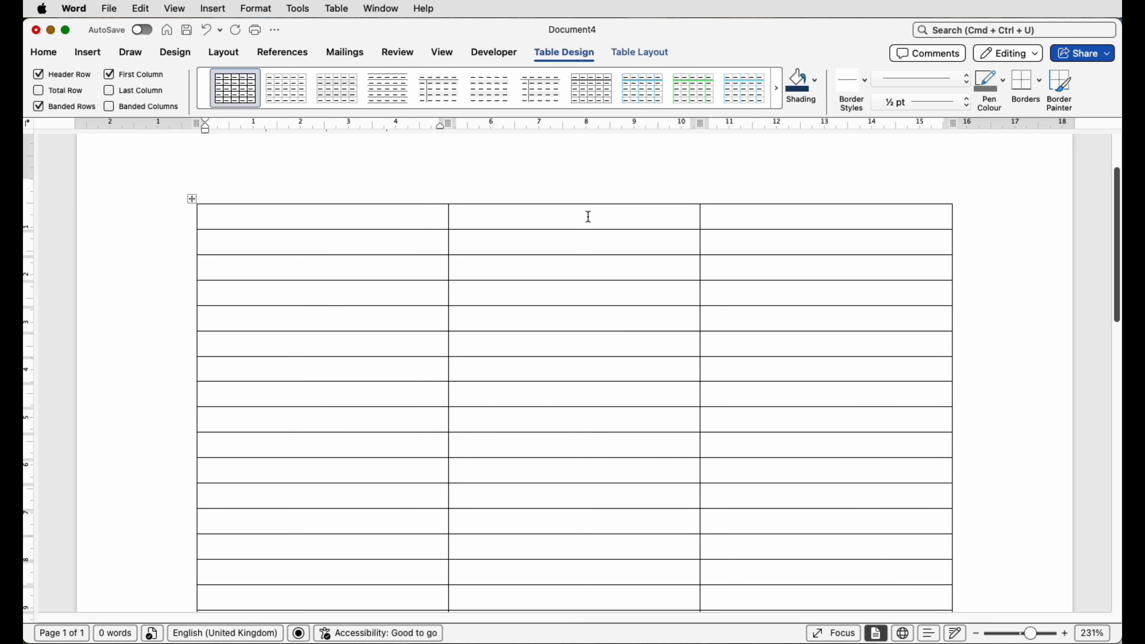
# - Enter the heading INVOICE in capitals in the third cell of the table's first row
pyautogui.click(739, 217)
pyautogui.press('capslock')
pyautogui.write('INVOICE')
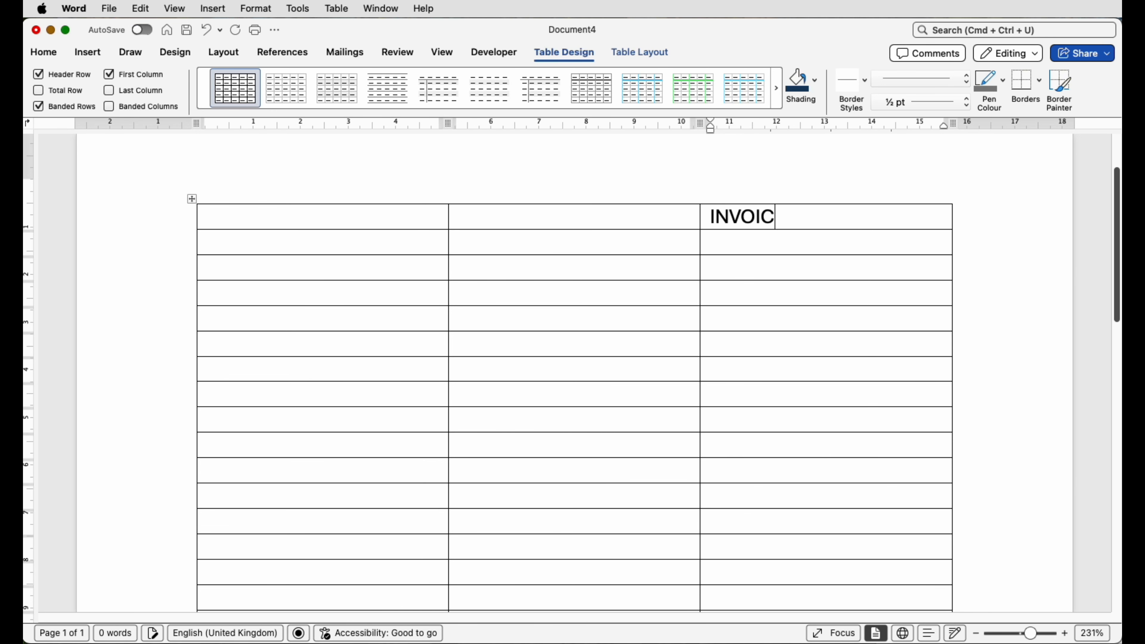
# - Format the INVOICE heading as 18 pt bold text and right-align it in its cell
pyautogui.hotkey('shift', 'Left')
pyautogui.hotkey('shift', 'Left')
pyautogui.hotkey('shift', 'Left')
pyautogui.hotkey('shift', 'Left')
pyautogui.hotkey('shift', 'Left')
pyautogui.hotkey('shift', 'Left')
pyautogui.hotkey('shift', 'Left')
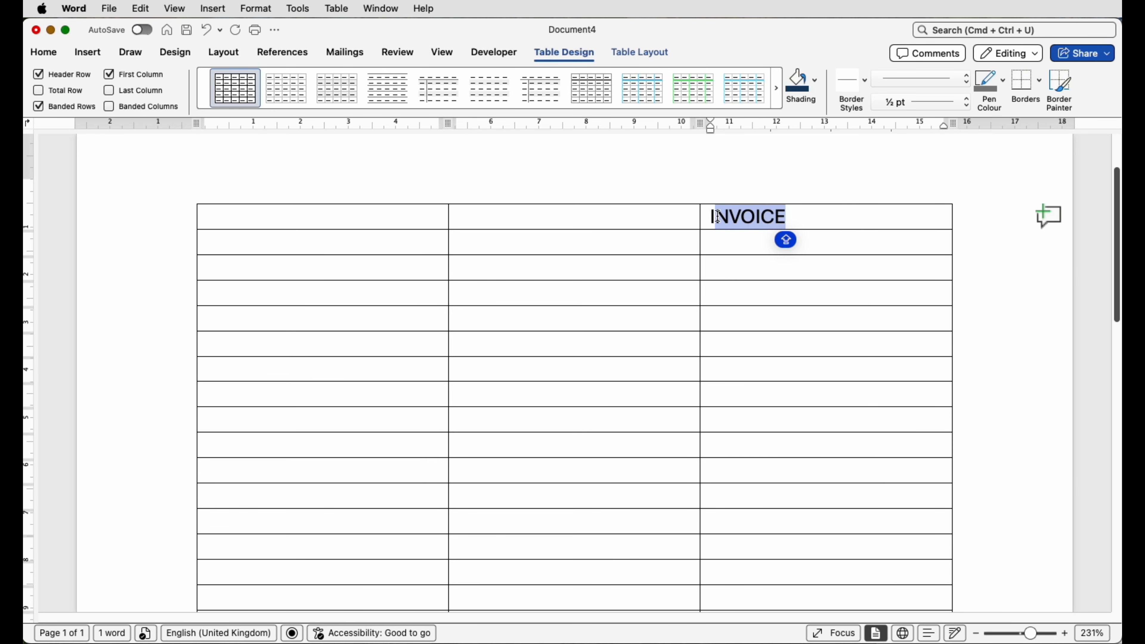
pyautogui.click(45, 53)
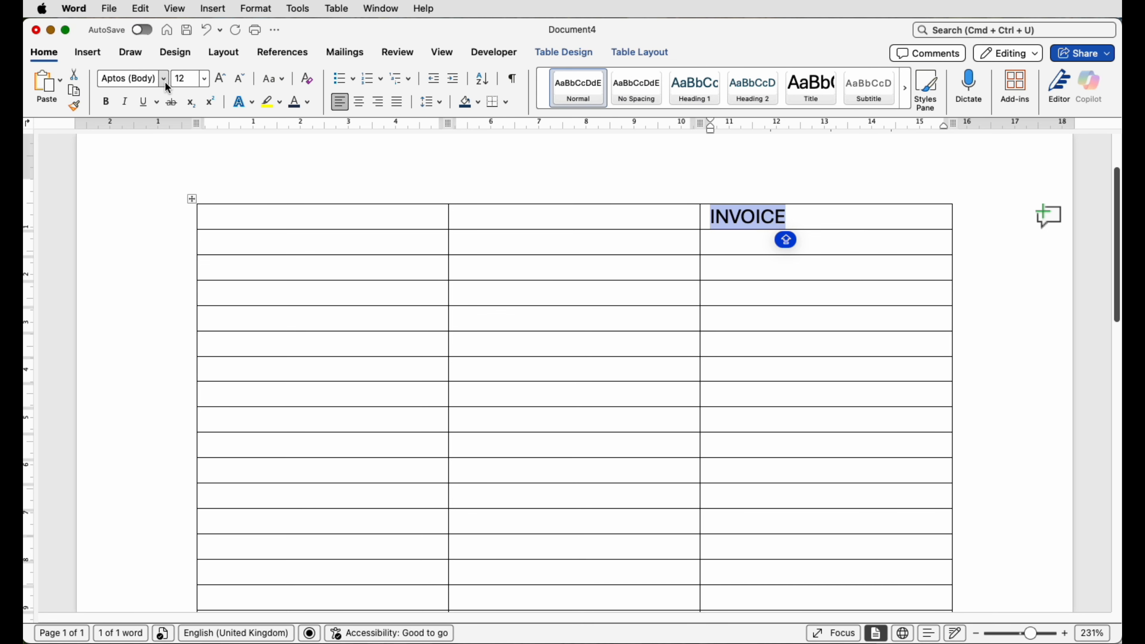
pyautogui.click(219, 80)
pyautogui.click(219, 80)
pyautogui.click(220, 80)
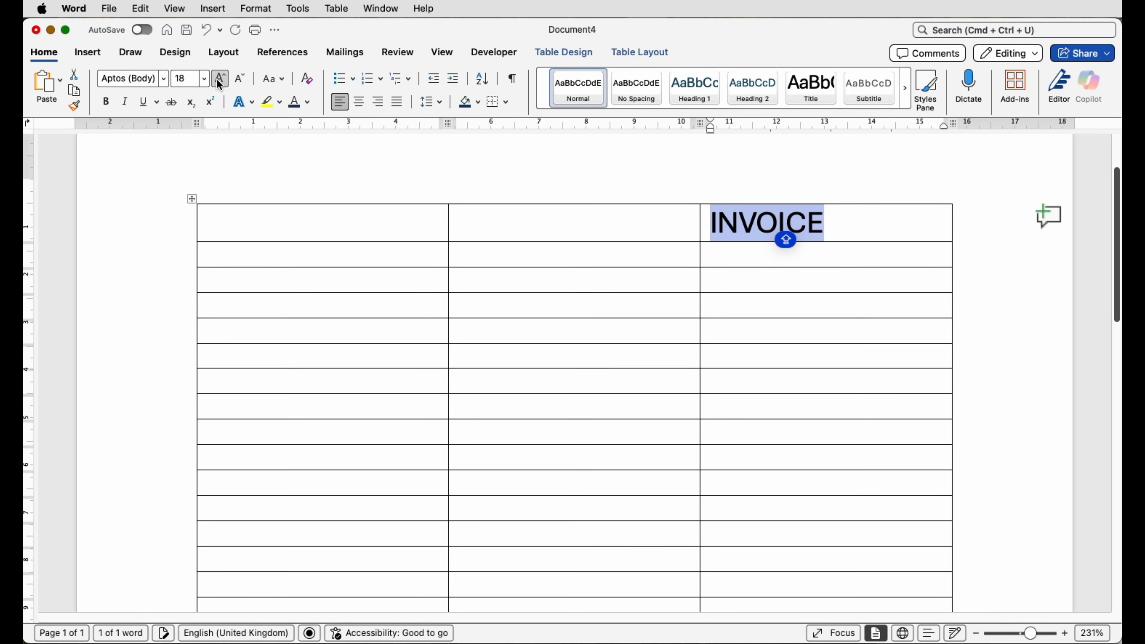
pyautogui.click(106, 102)
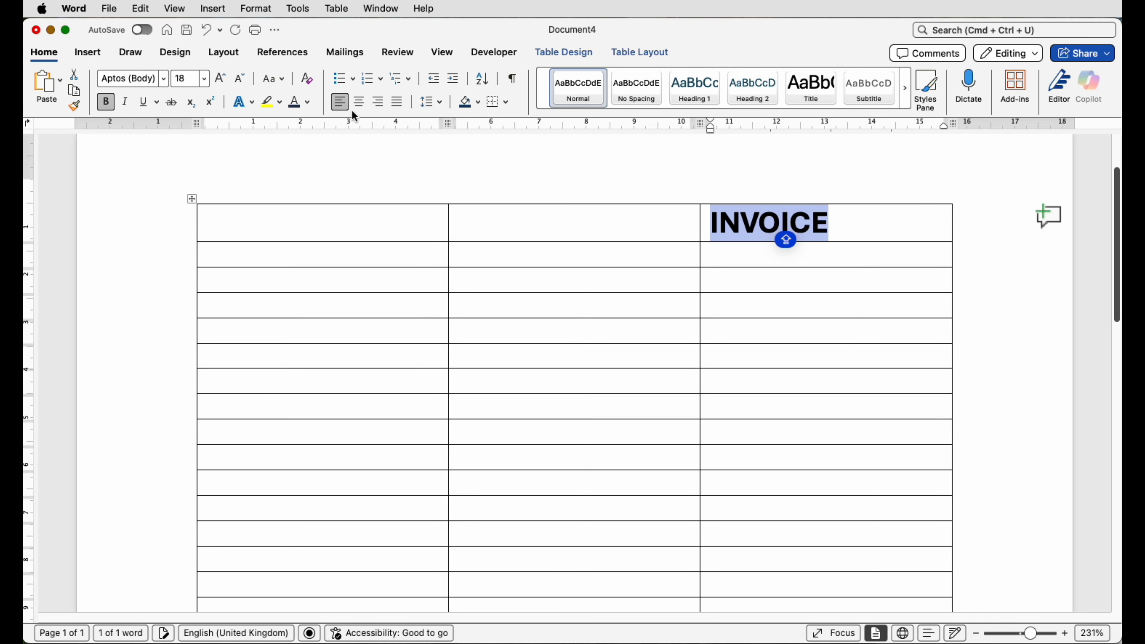
pyautogui.click(380, 103)
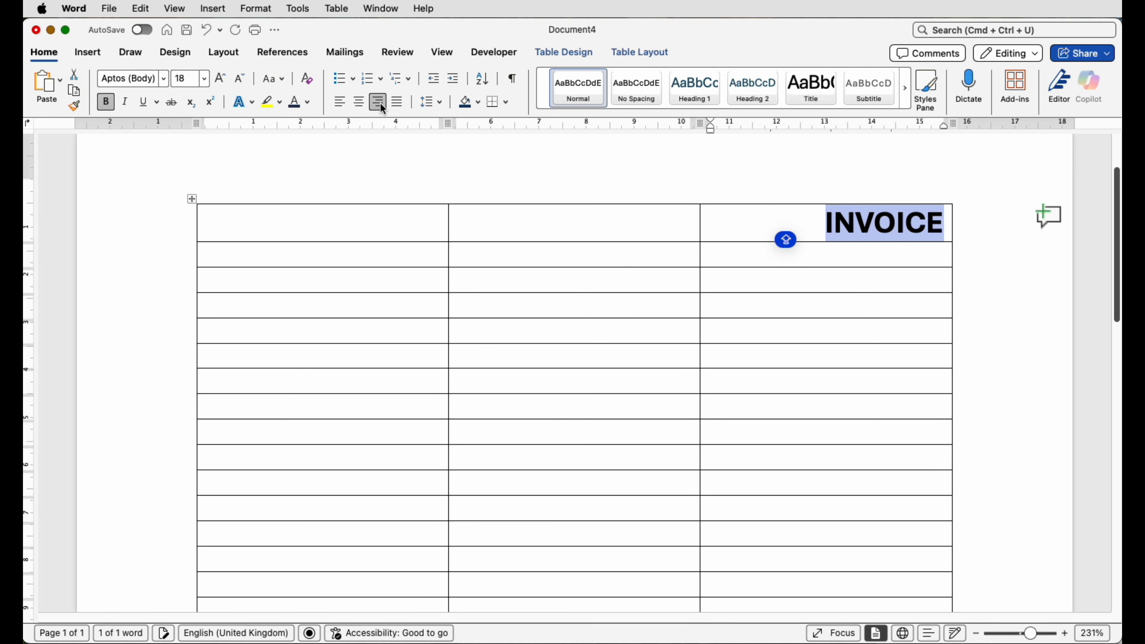
# - Fill in the second row's third cell with a bold "INVOICE N0:" label and the invoice number at 10.5 pt, right-aligned
pyautogui.click(829, 257)
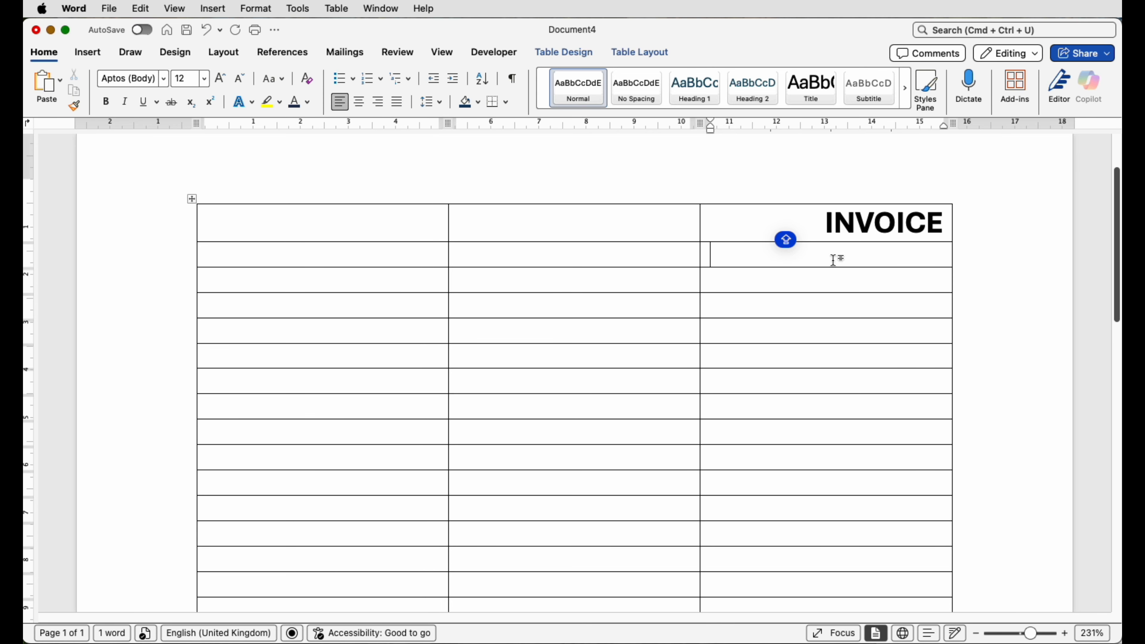
pyautogui.write('INVOICE N0: 123456789')
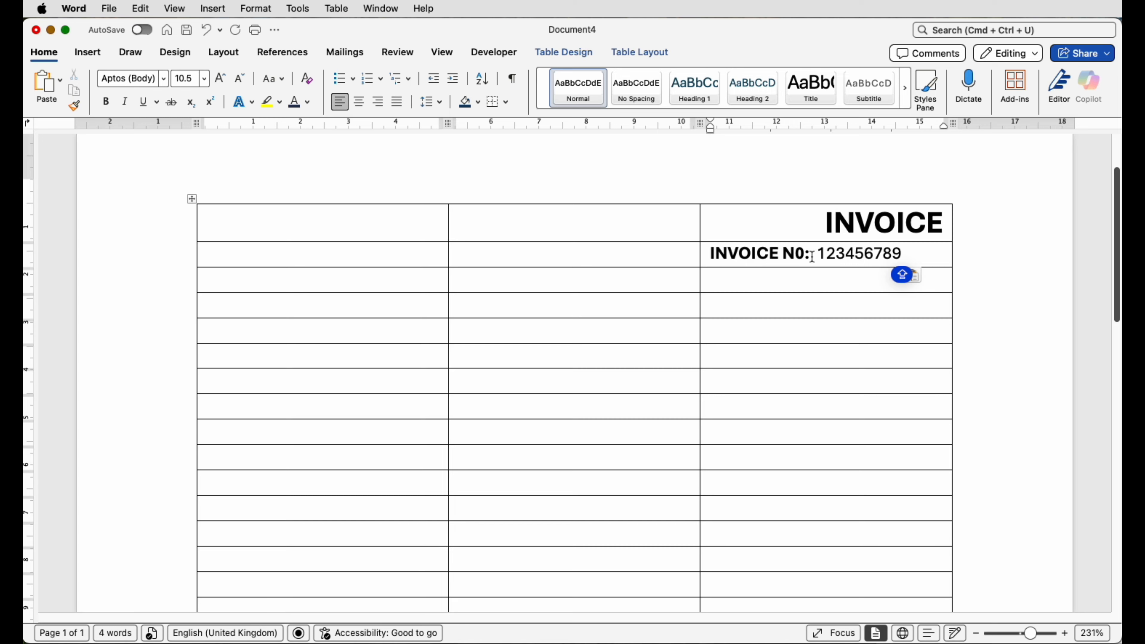
pyautogui.moveTo(812, 253); pyautogui.dragTo(745, 254)
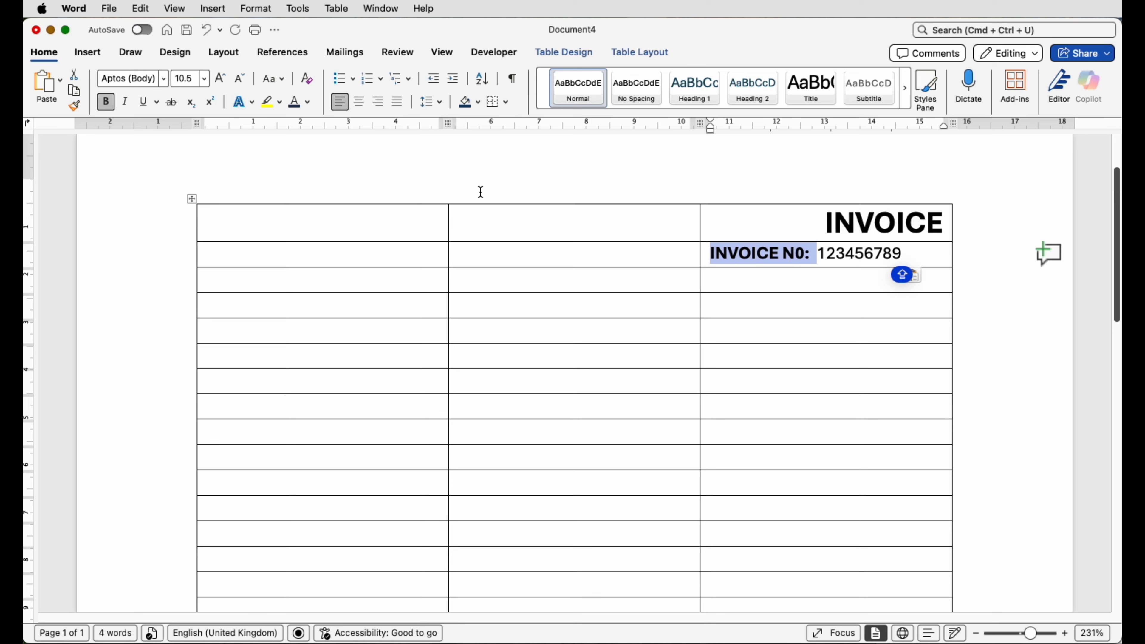
pyautogui.click(924, 256)
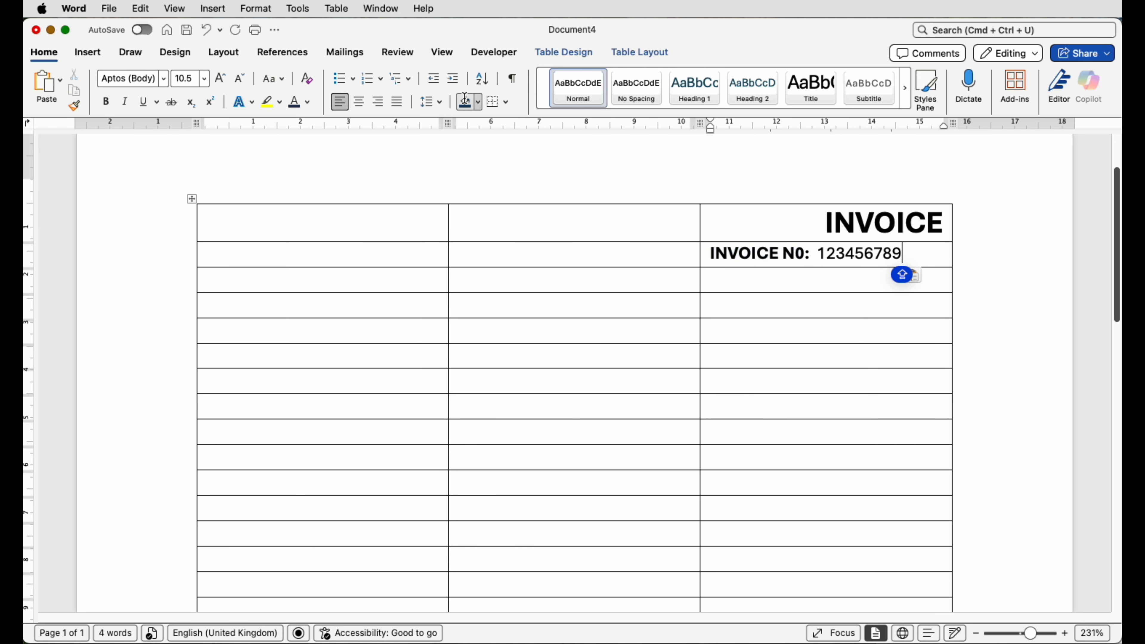
pyautogui.click(380, 102)
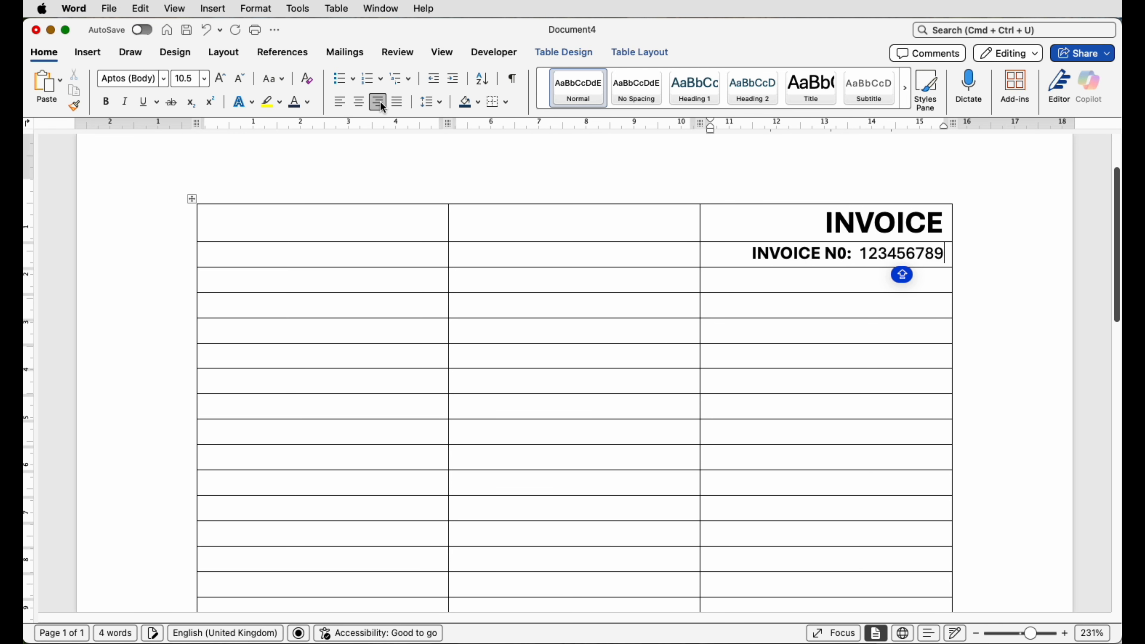
# - Enter "DUE DATE: 01 MARCH 2027" with a bold label in the third row's third cell and right-align it
pyautogui.click(823, 279)
pyautogui.write('DUE DATE: 01 MARCH 2027')
pyautogui.press('capslock')
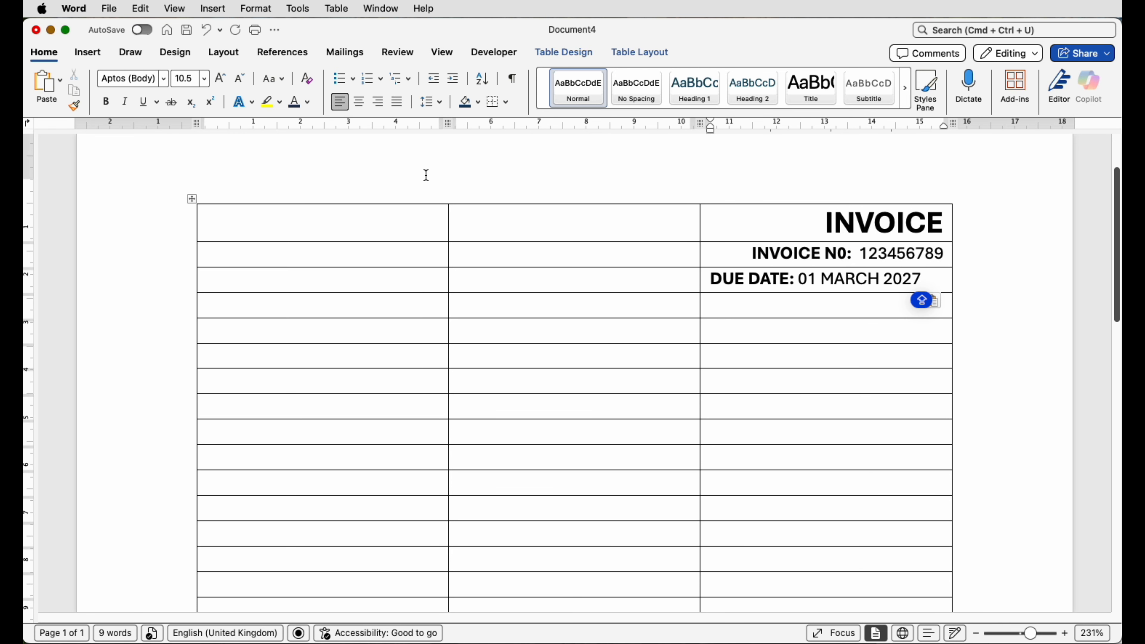
pyautogui.click(378, 102)
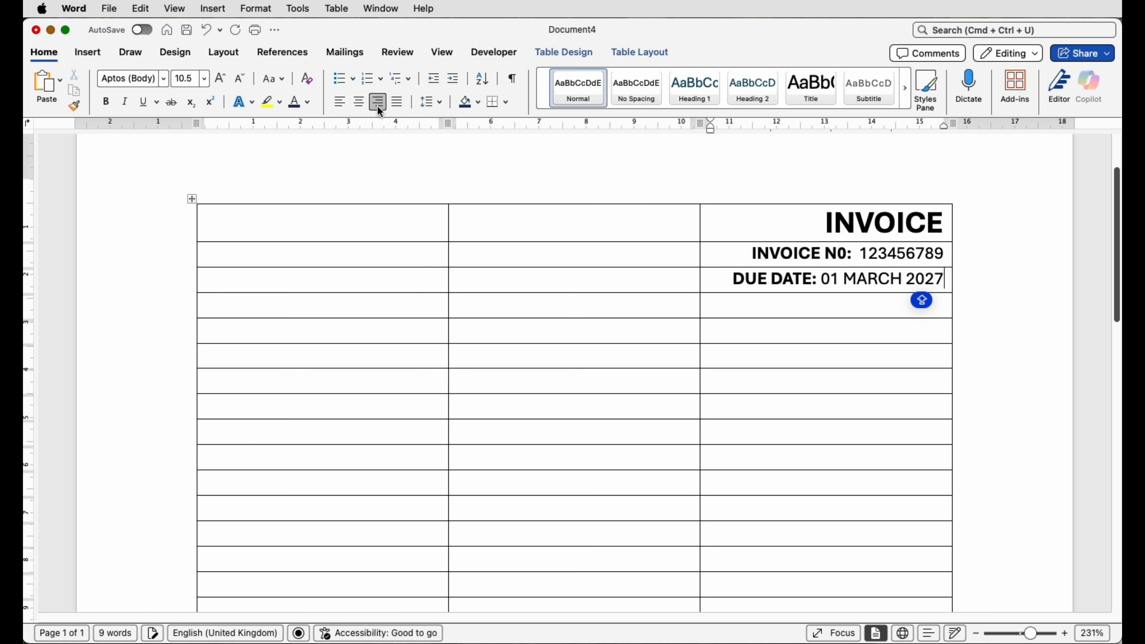
# - Fill in the company's postal address, phone number, e-mail and website in the first column, rows two to five
pyautogui.click(377, 254)
pyautogui.write('123 Street Name, City Name State Name, County')
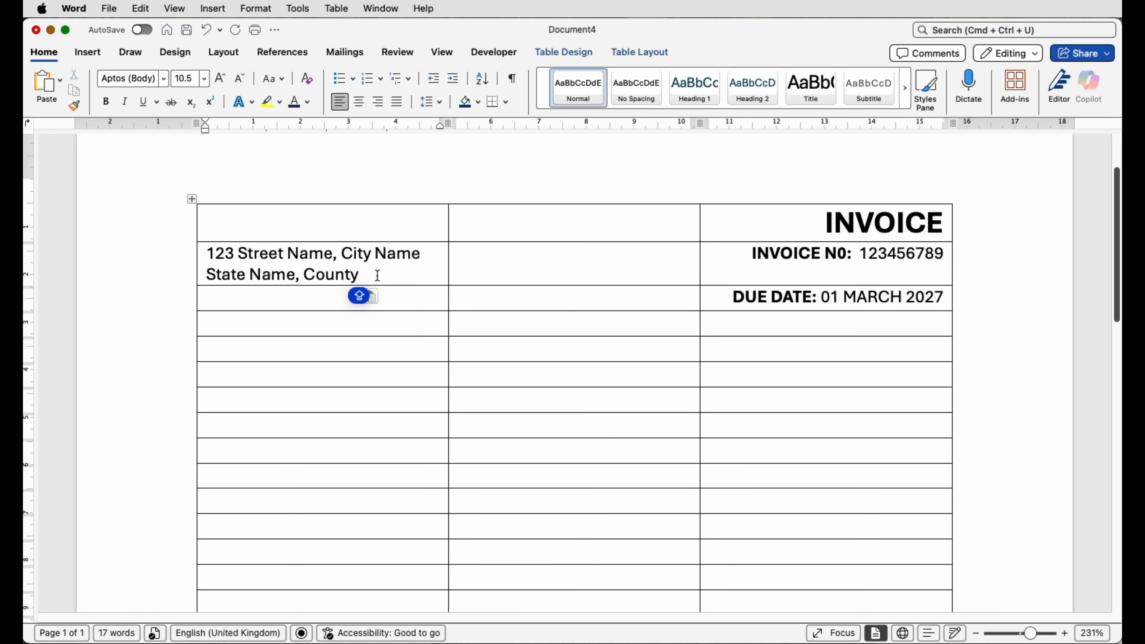
pyautogui.press('super+v')
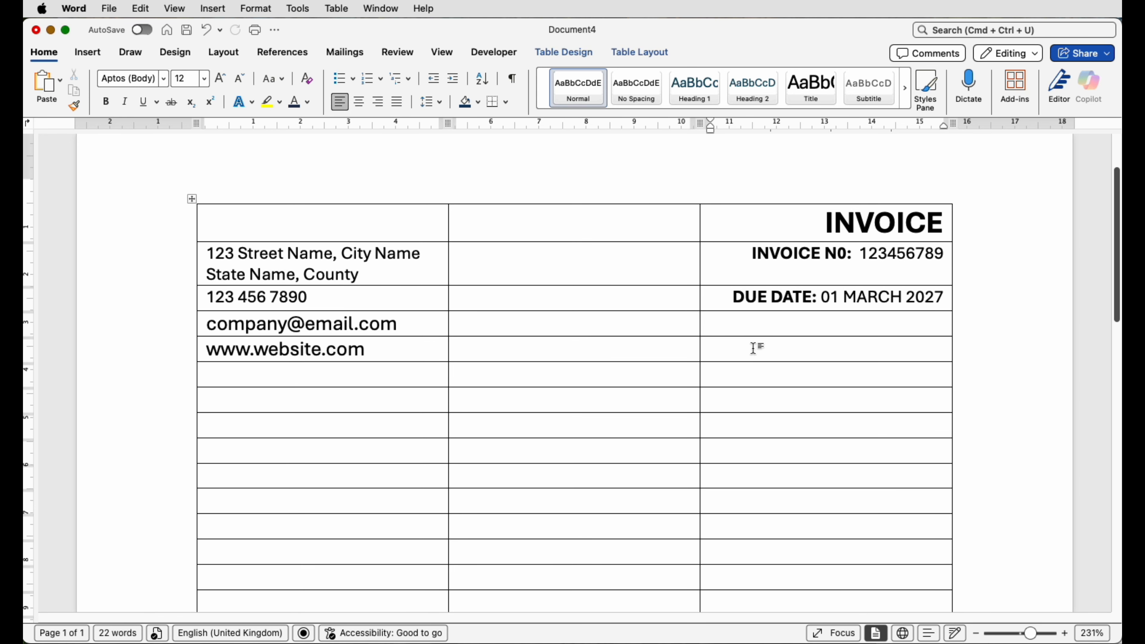
# - Enter "TOTAL DUE: £4000.000" at 16 pt with a bold label in the fifth row's third cell and widen that cell to fit one line
pyautogui.click(753, 348)
pyautogui.write('TOTAL DUE: £4000.000')
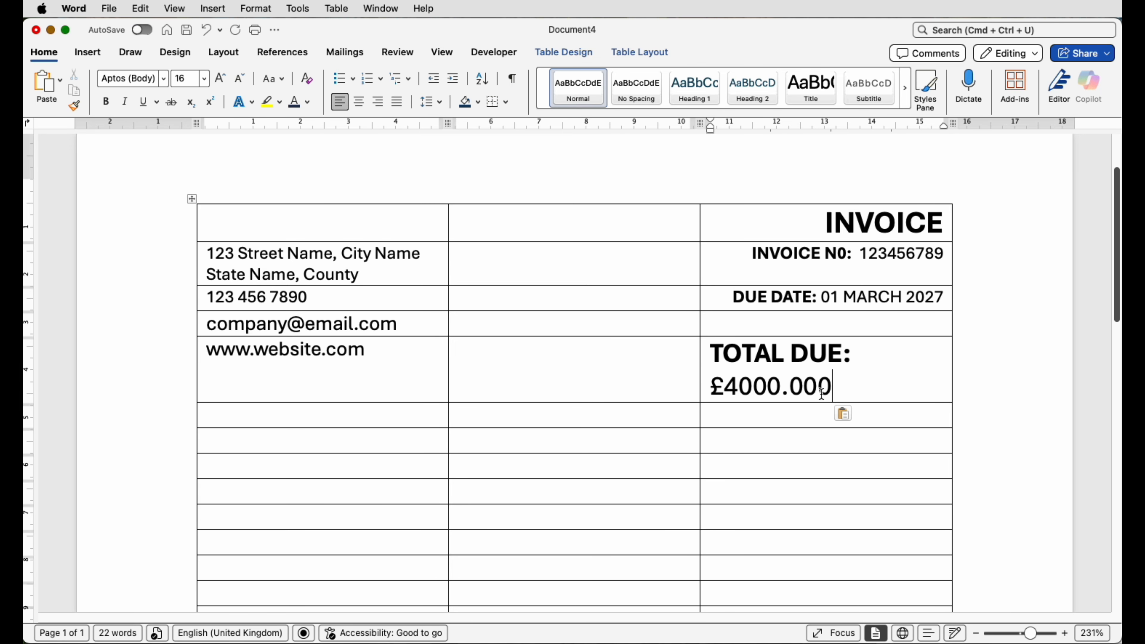
pyautogui.moveTo(662, 357); pyautogui.dragTo(724, 361)
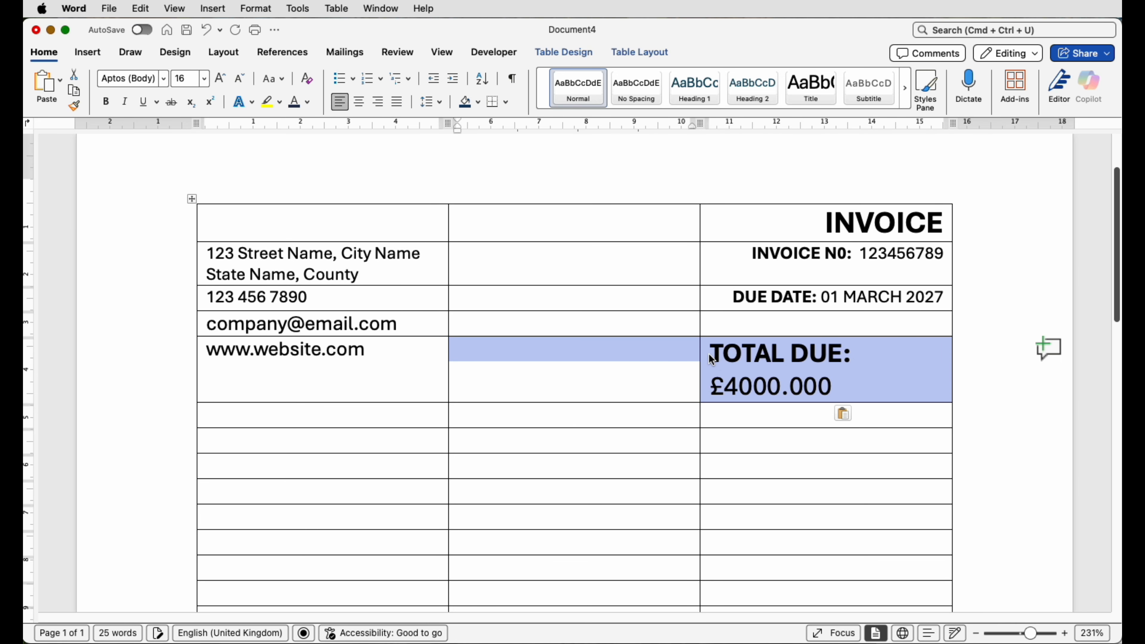
pyautogui.moveTo(700, 350); pyautogui.dragTo(648, 350)
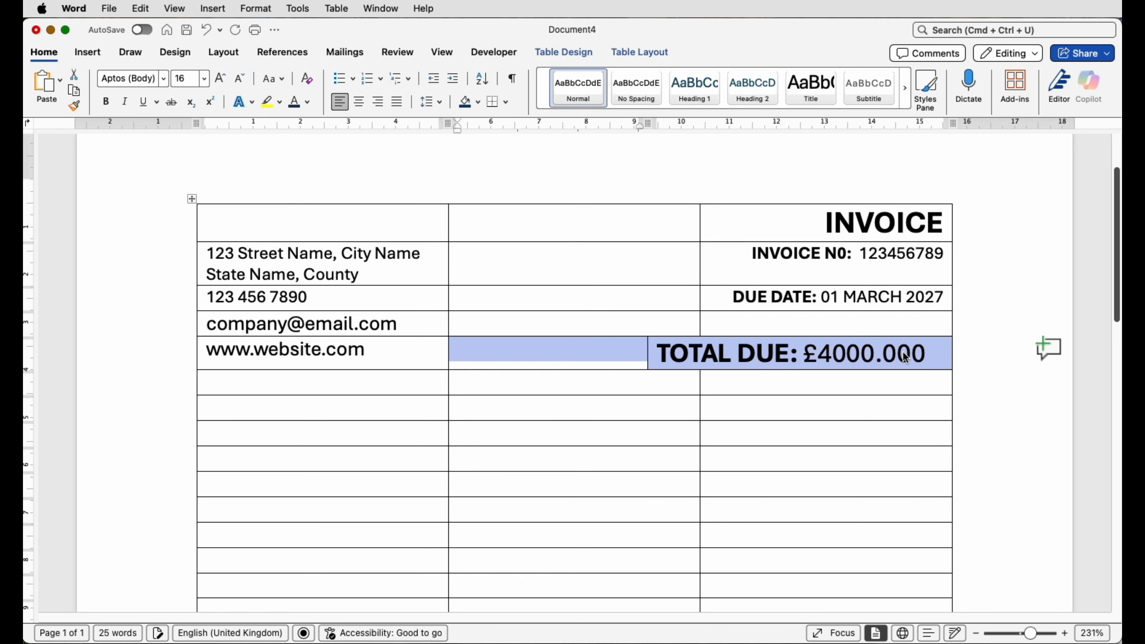
# - Right-align the total due text in its cell
pyautogui.click(933, 358)
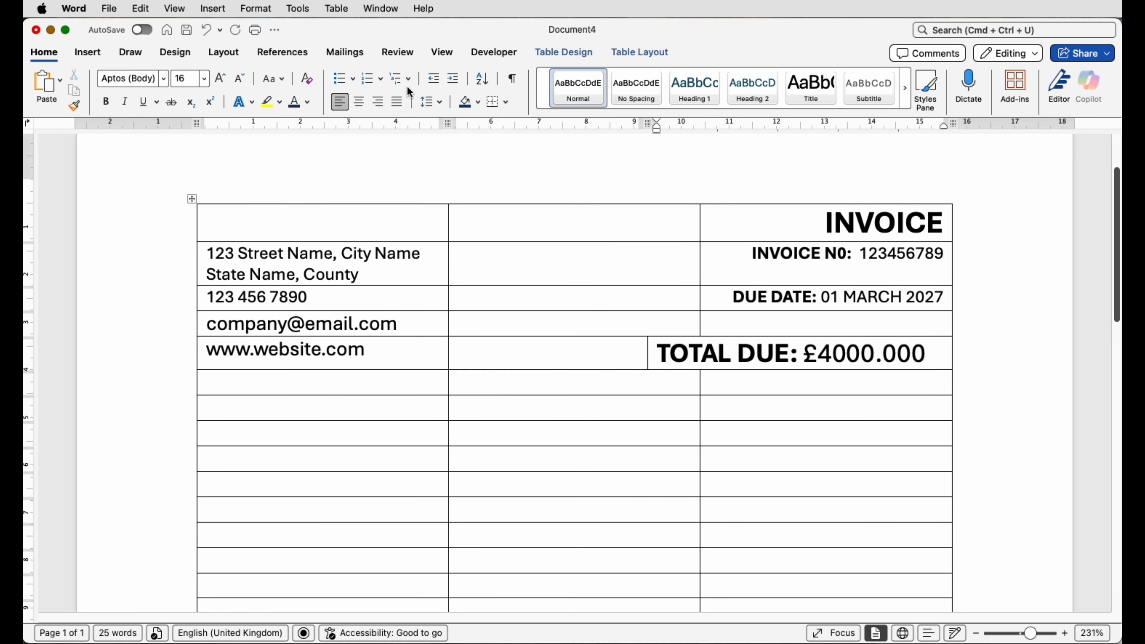
pyautogui.click(382, 107)
pyautogui.click(482, 266)
# - Set the height of the three rows from the phone number to the website to 0.8 cm
pyautogui.scroll(1, 330, 293)
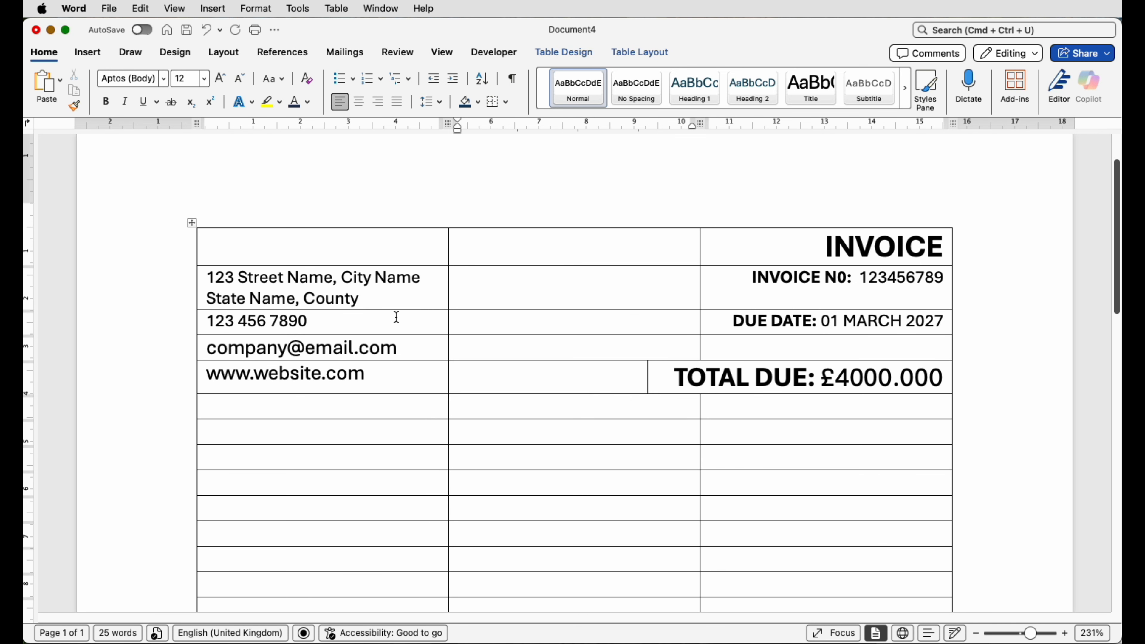
pyautogui.moveTo(396, 317); pyautogui.dragTo(369, 330)
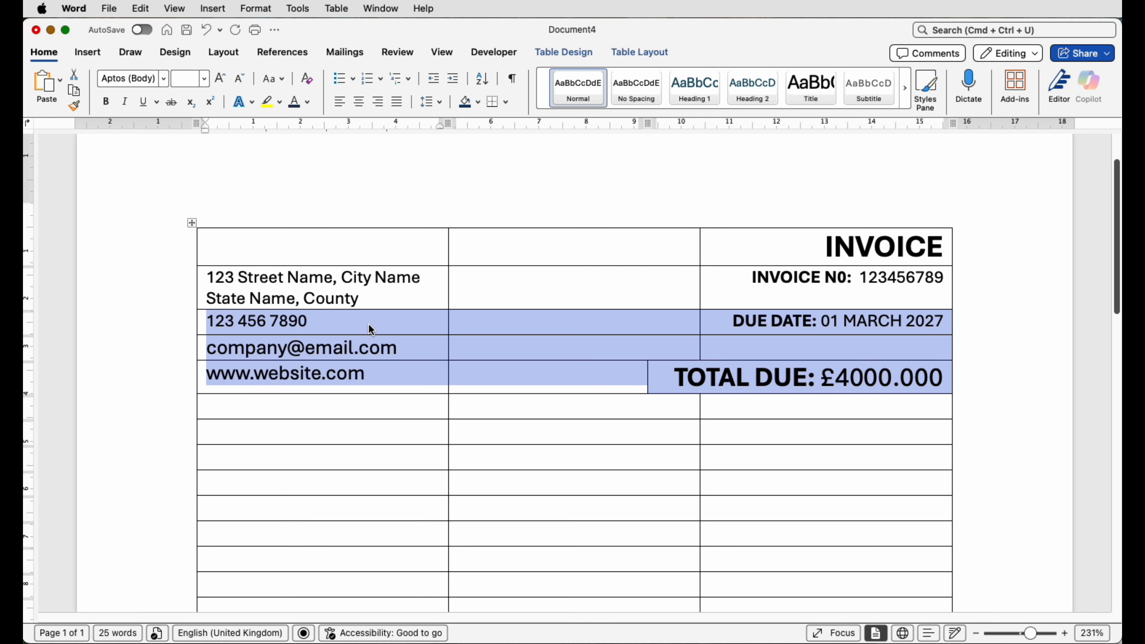
pyautogui.click(667, 54)
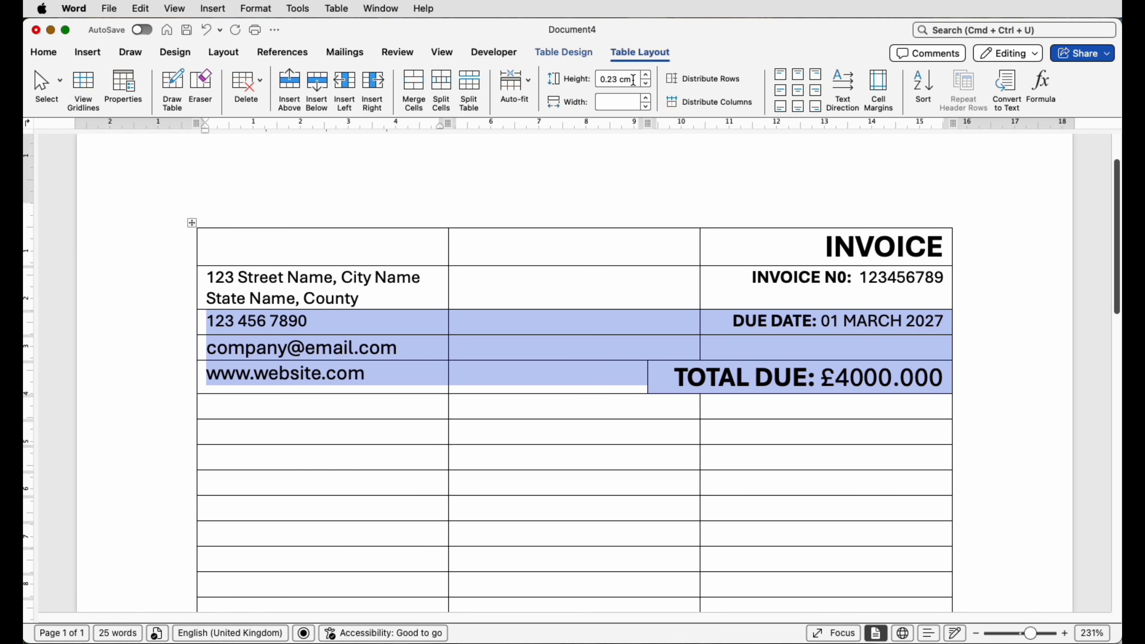
pyautogui.click(647, 76)
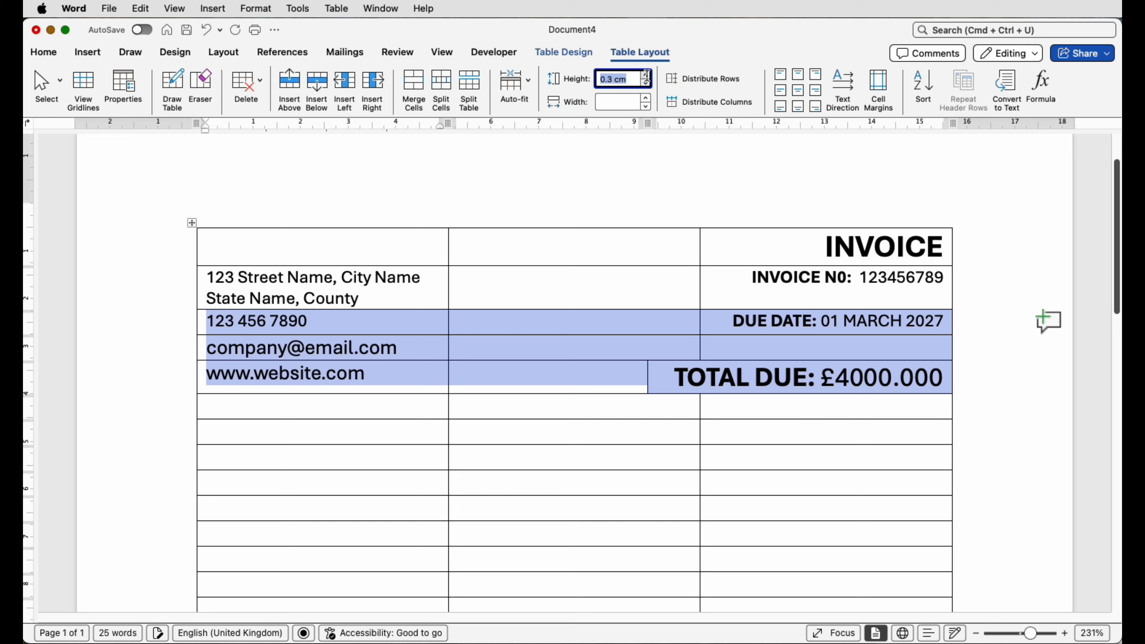
pyautogui.click(646, 76)
pyautogui.click(647, 76)
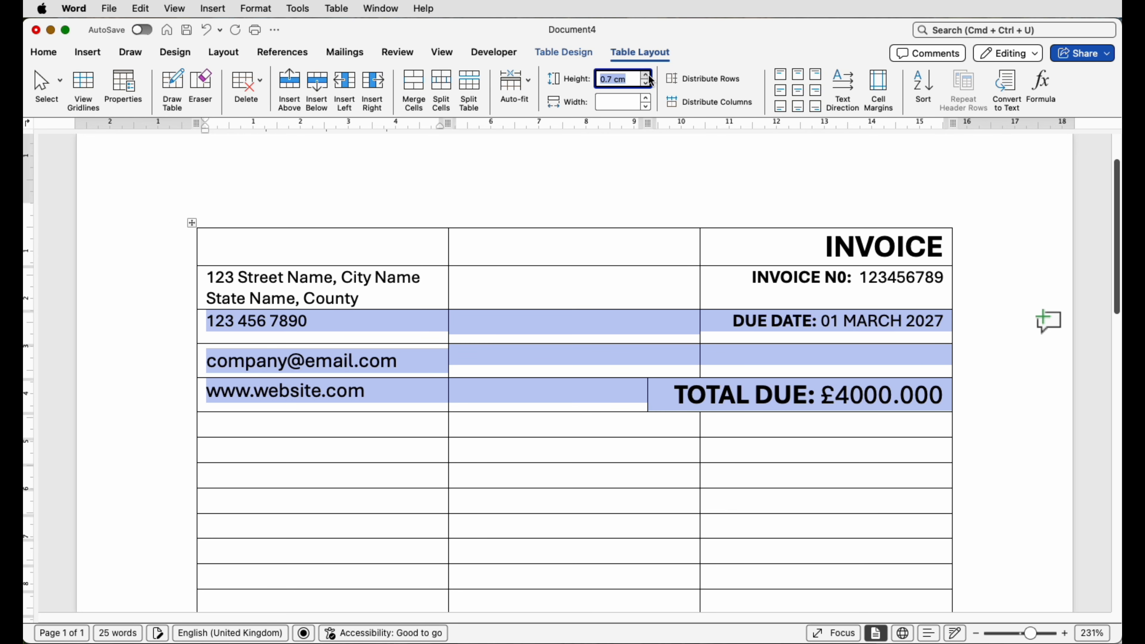
pyautogui.click(647, 76)
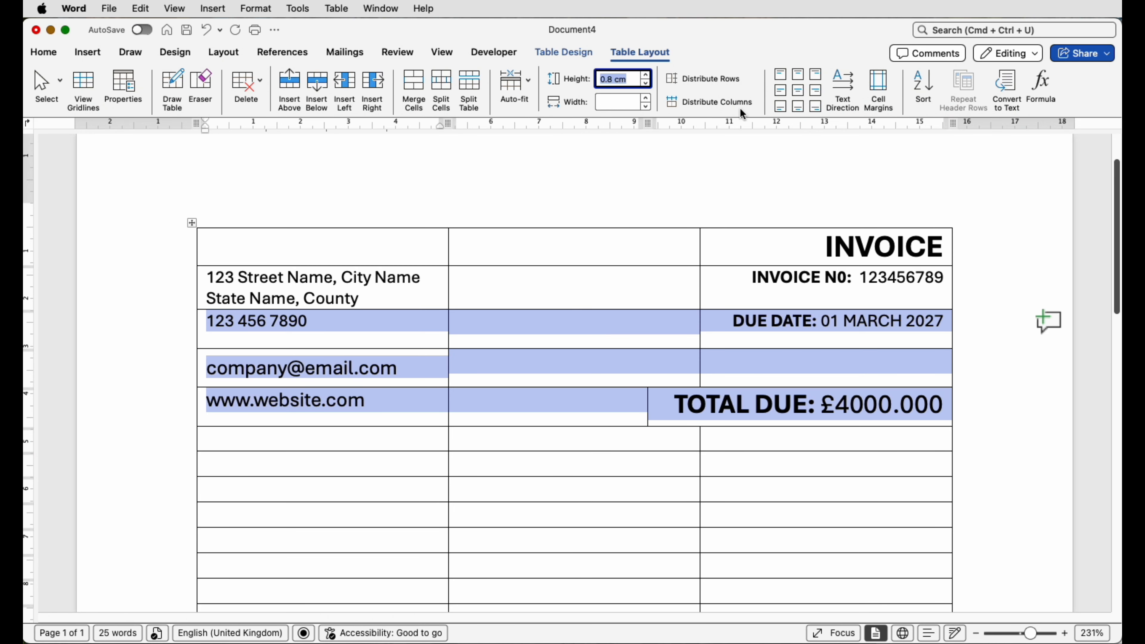
# - Vertically centre the contents of the three resized rows, left-aligned except for the third-column cells, which are right-aligned
pyautogui.click(782, 93)
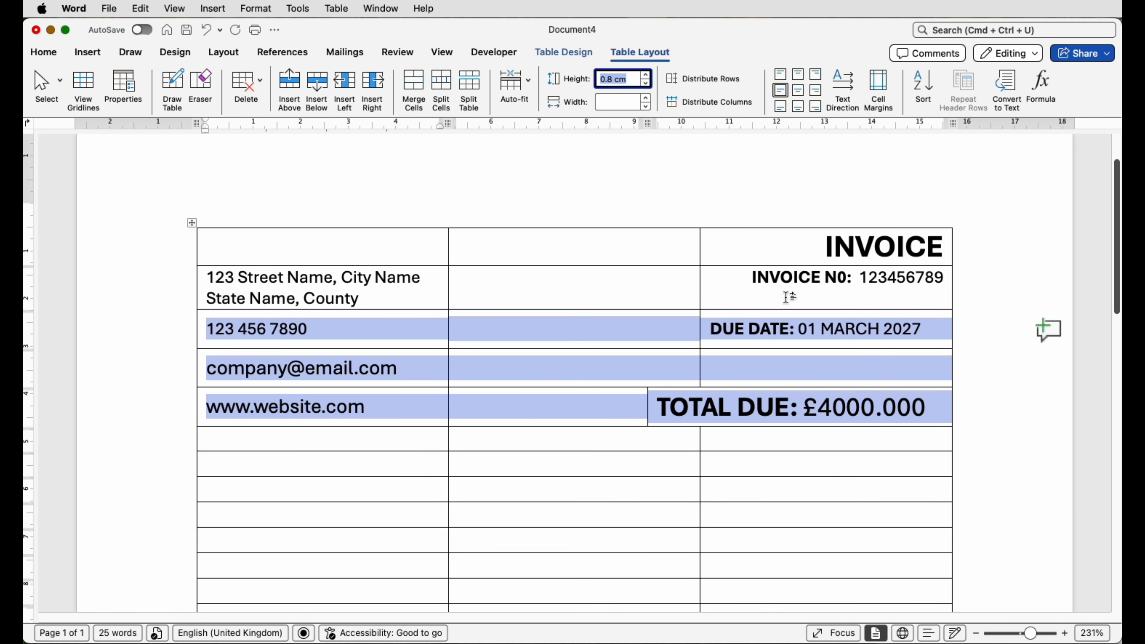
pyautogui.click(786, 317)
pyautogui.moveTo(928, 327); pyautogui.dragTo(919, 405)
pyautogui.click(815, 92)
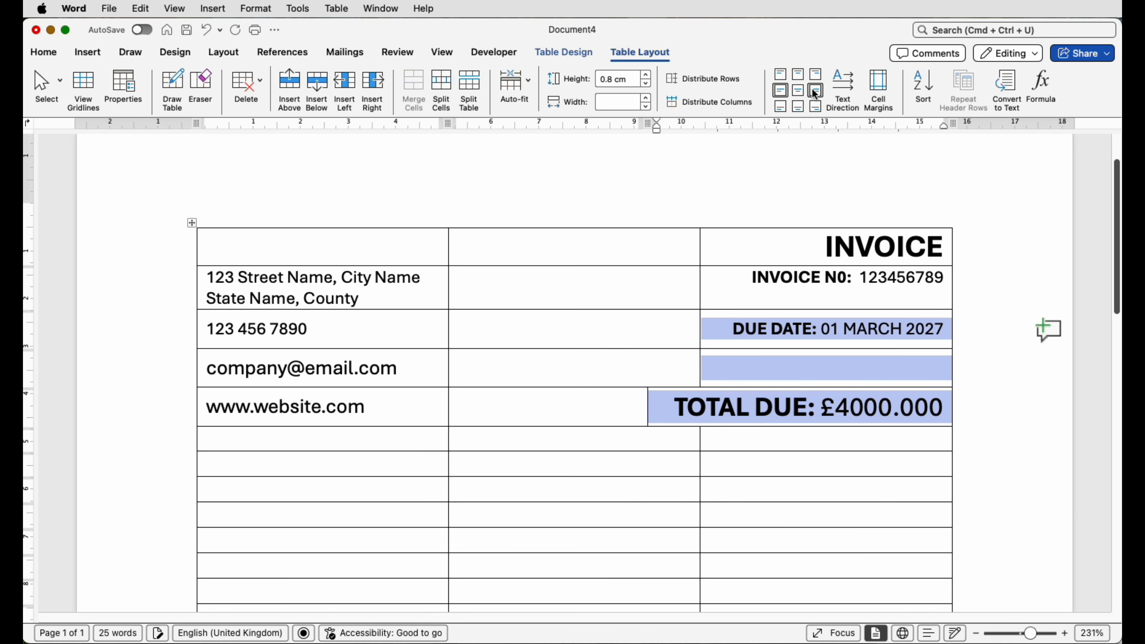
pyautogui.click(586, 373)
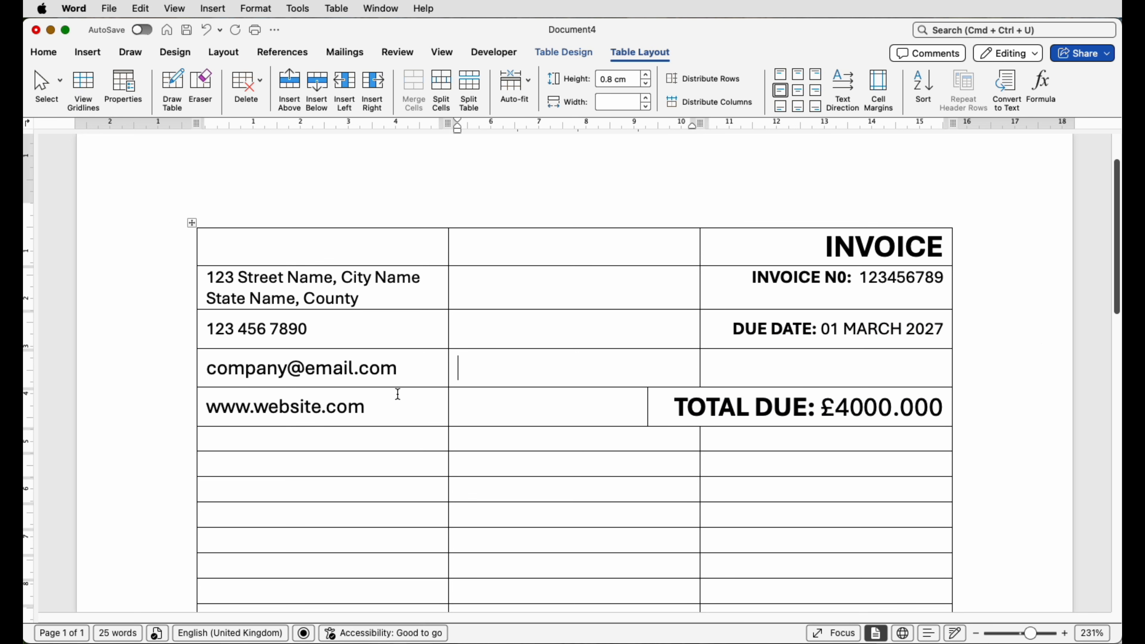
# - Merge the three cells of the empty row directly below the website and total due row into one cell
pyautogui.scroll(-3, 713, 371)
pyautogui.moveTo(713, 371); pyautogui.dragTo(409, 373)
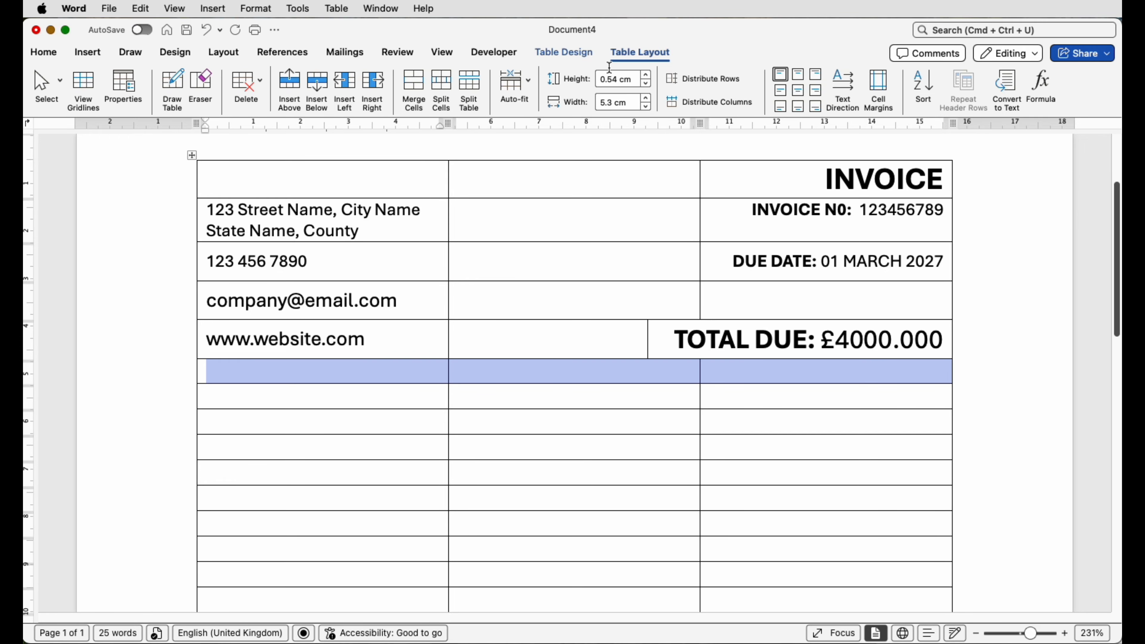
pyautogui.click(425, 100)
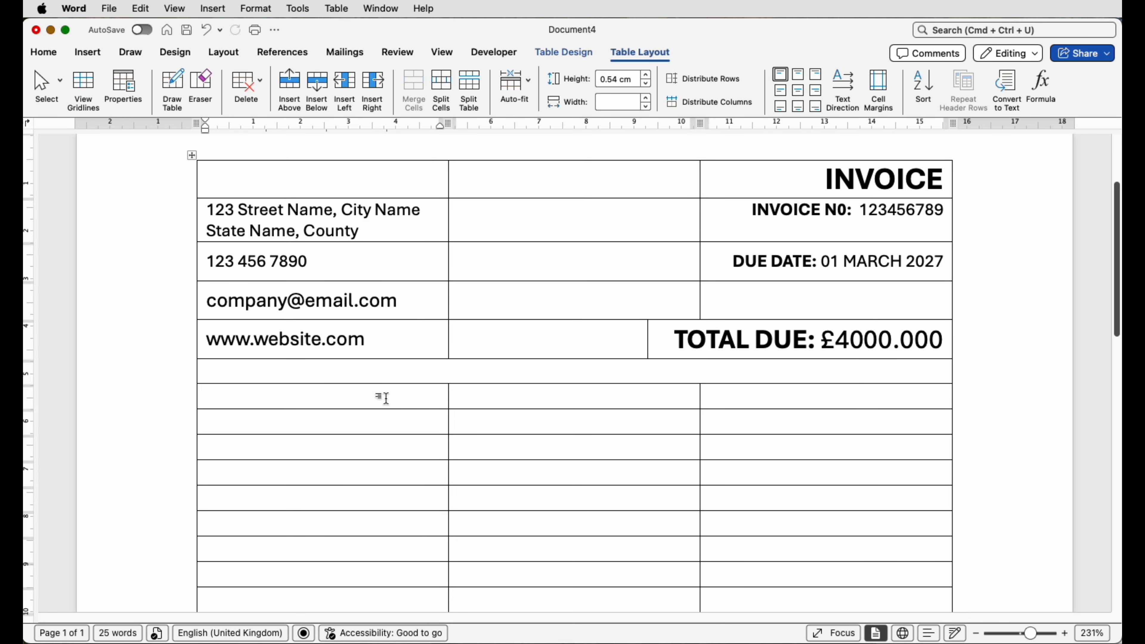
# - Split the middle cells of the next five rows into two columns and five rows, and distribute those rows' four columns evenly
pyautogui.scroll(-3, 384, 397)
pyautogui.moveTo(547, 348); pyautogui.dragTo(571, 445)
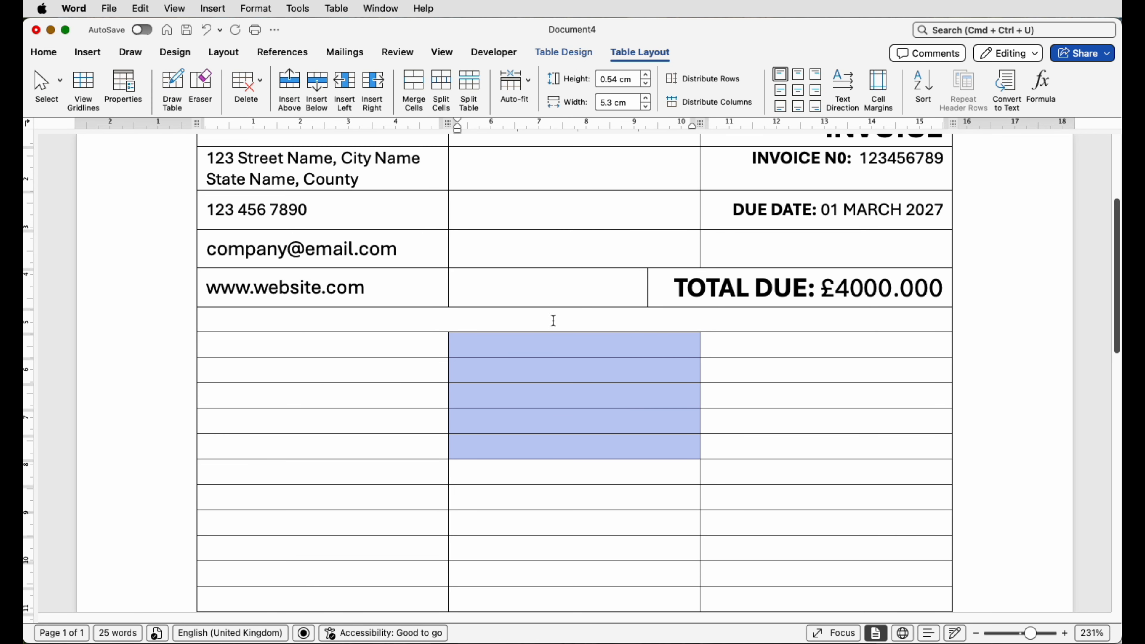
pyautogui.click(441, 90)
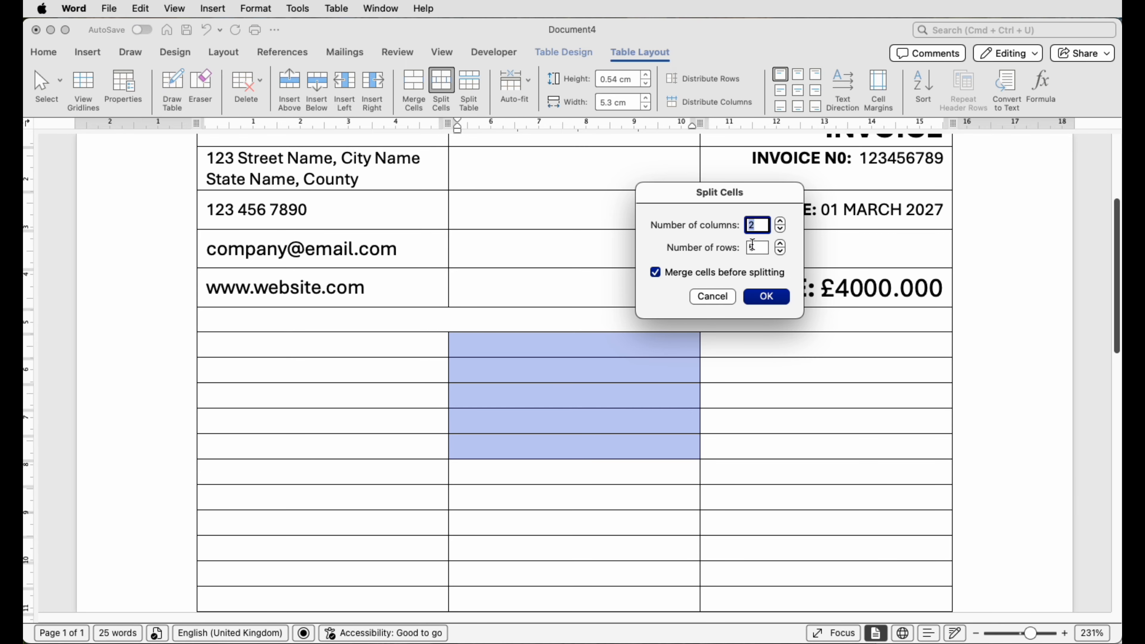
pyautogui.click(762, 296)
pyautogui.moveTo(552, 418); pyautogui.dragTo(407, 359)
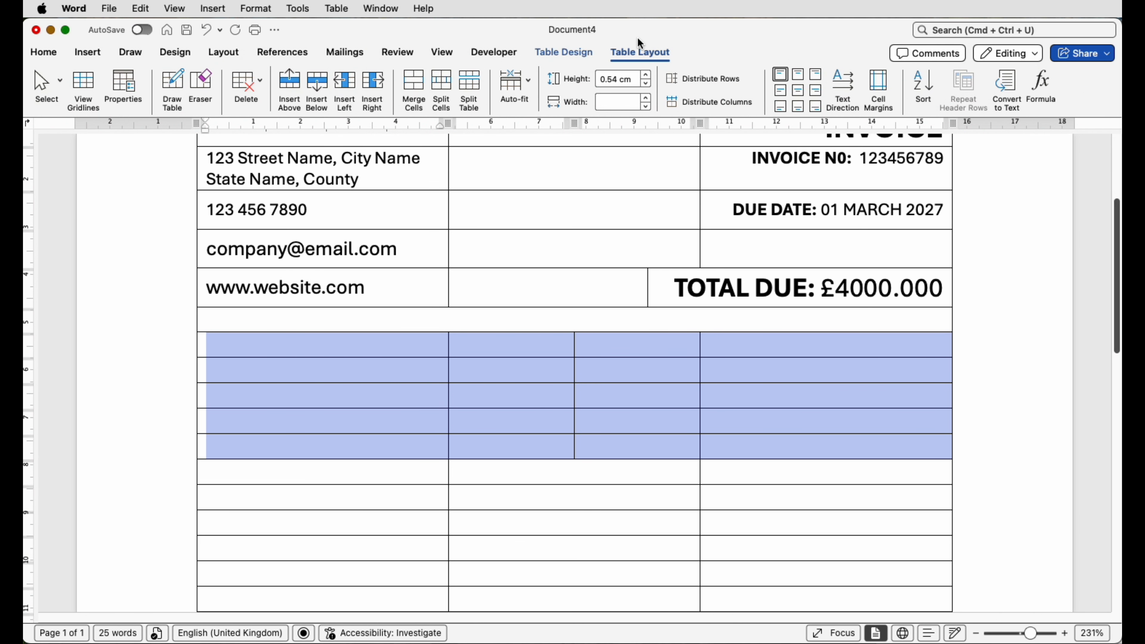
pyautogui.click(694, 105)
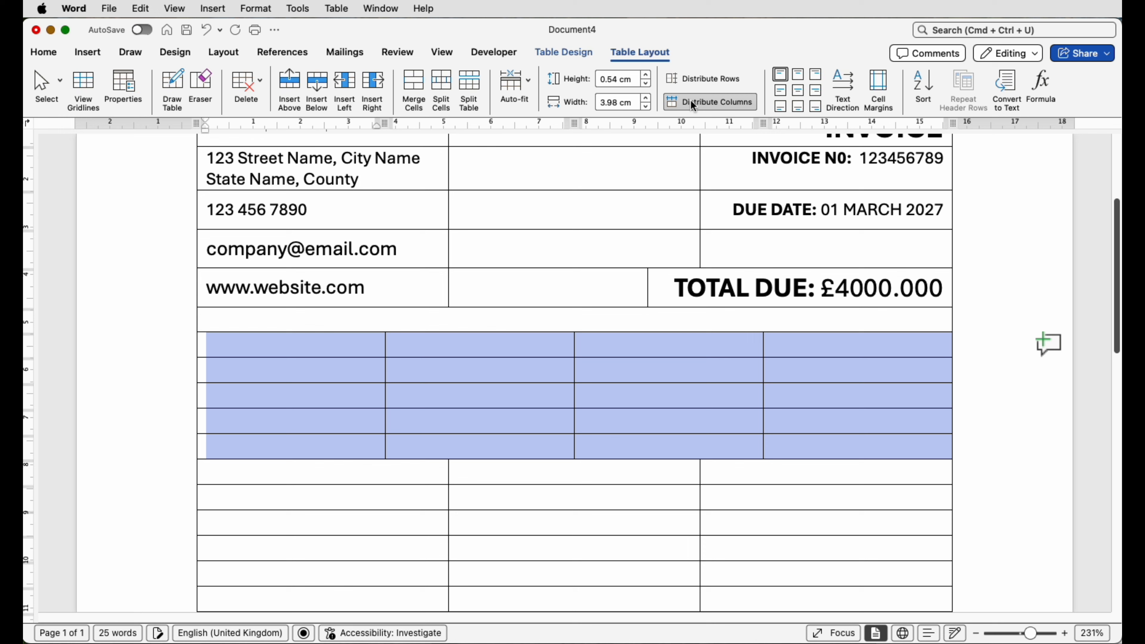
pyautogui.click(638, 375)
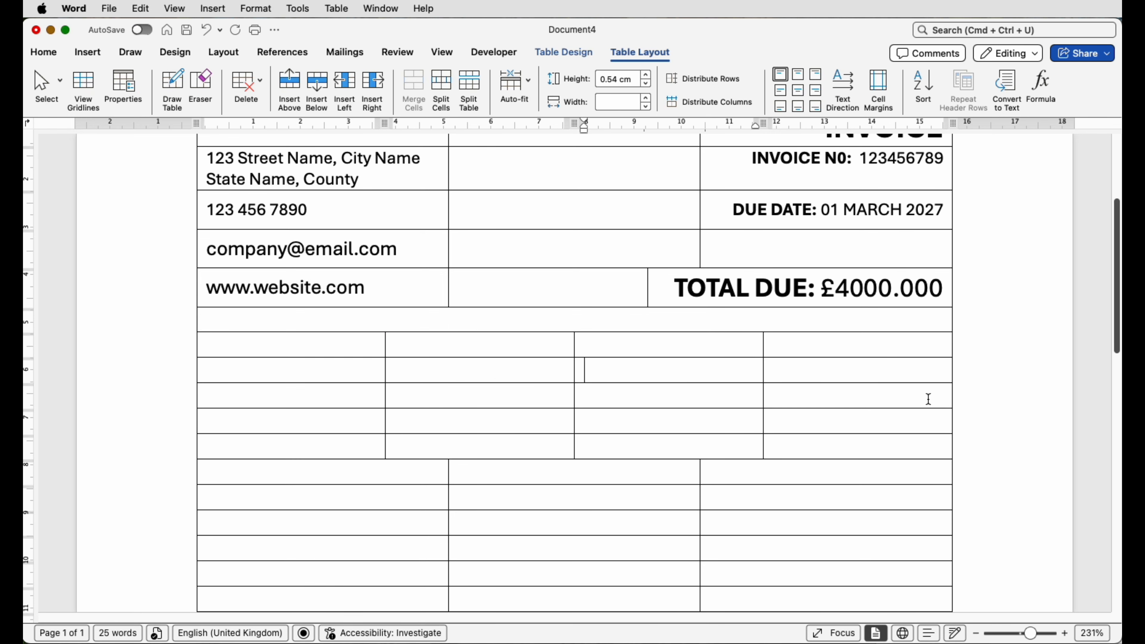
# - Enter bold headings "INVOICE TO:" and "PAYMENT:" in the first four-column row and paste the client and bank details into the four rows below
pyautogui.click(249, 347)
pyautogui.write('INVOICE TO:\t\tPAYMENT:')
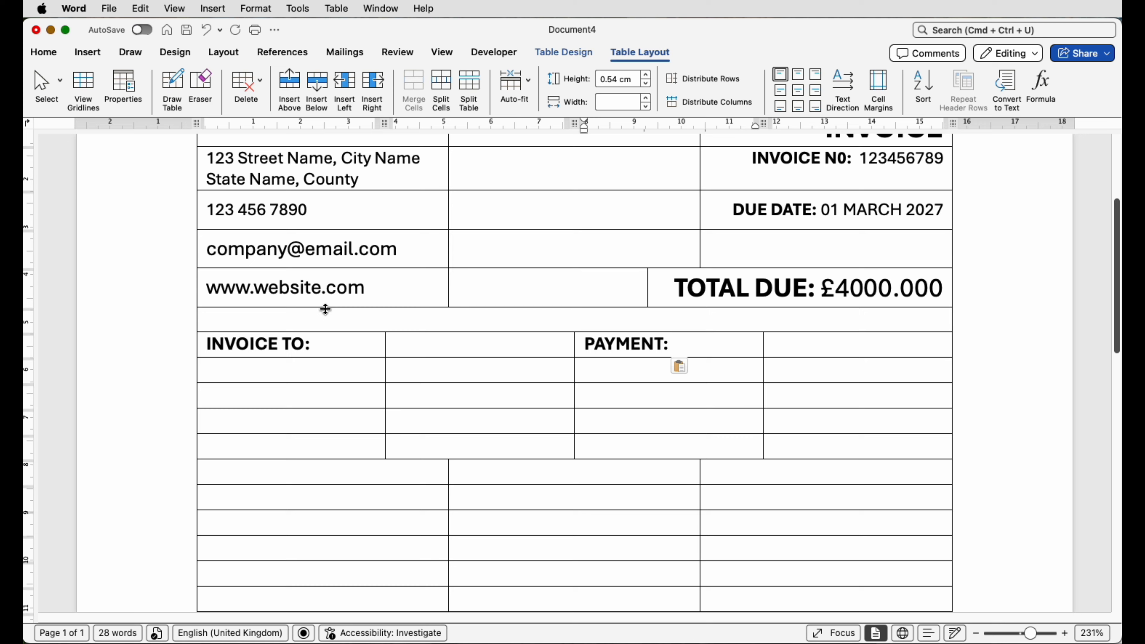
pyautogui.click(44, 52)
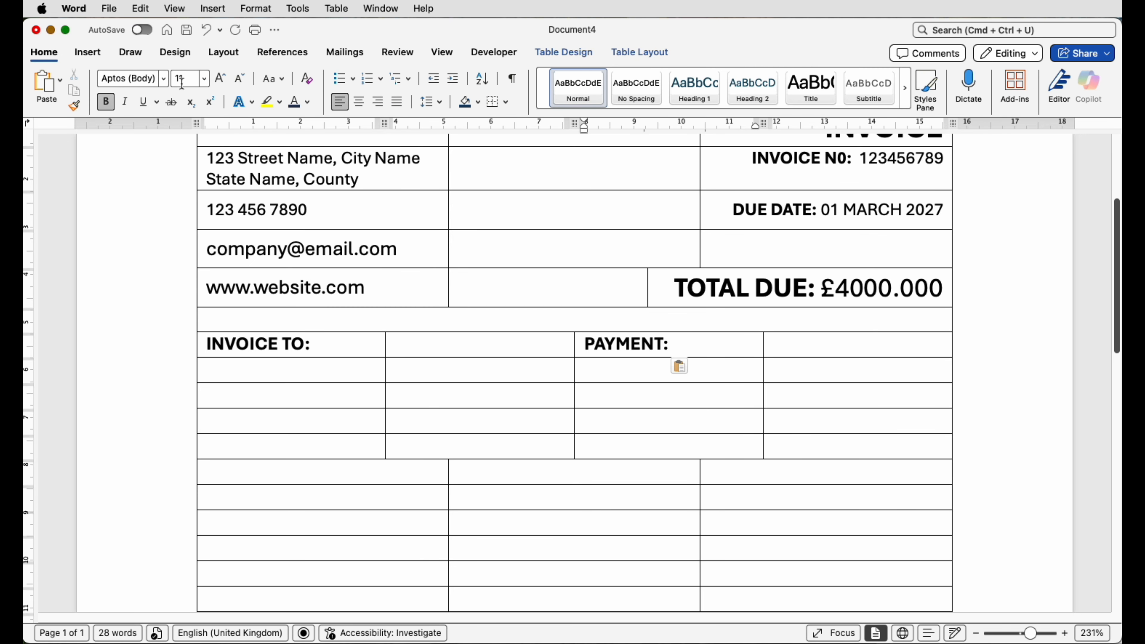
pyautogui.press('super+v')
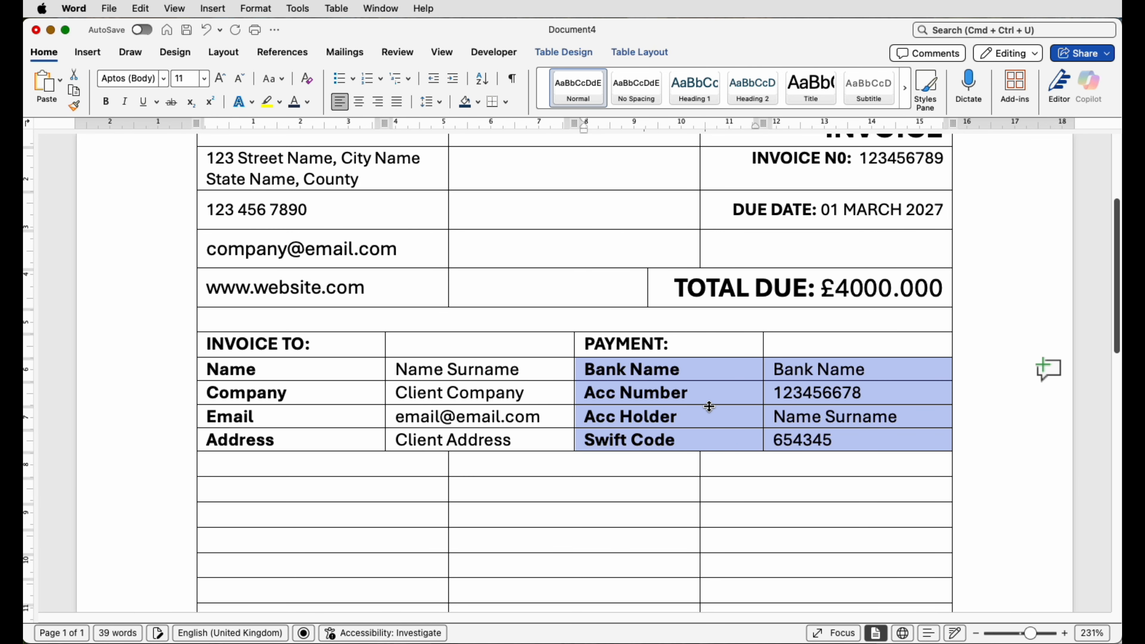
pyautogui.click(769, 426)
# - Set the height of the five rows from the INVOICE TO: and PAYMENT: headings to the Address row to 0.6 cm
pyautogui.moveTo(853, 442); pyautogui.dragTo(423, 327)
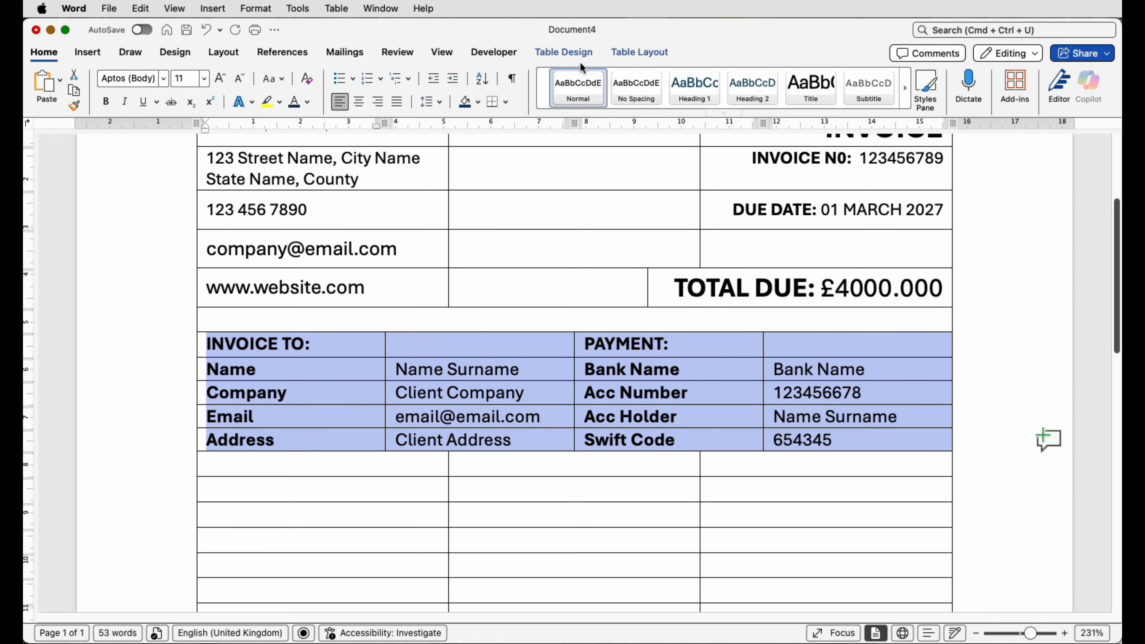
pyautogui.click(620, 55)
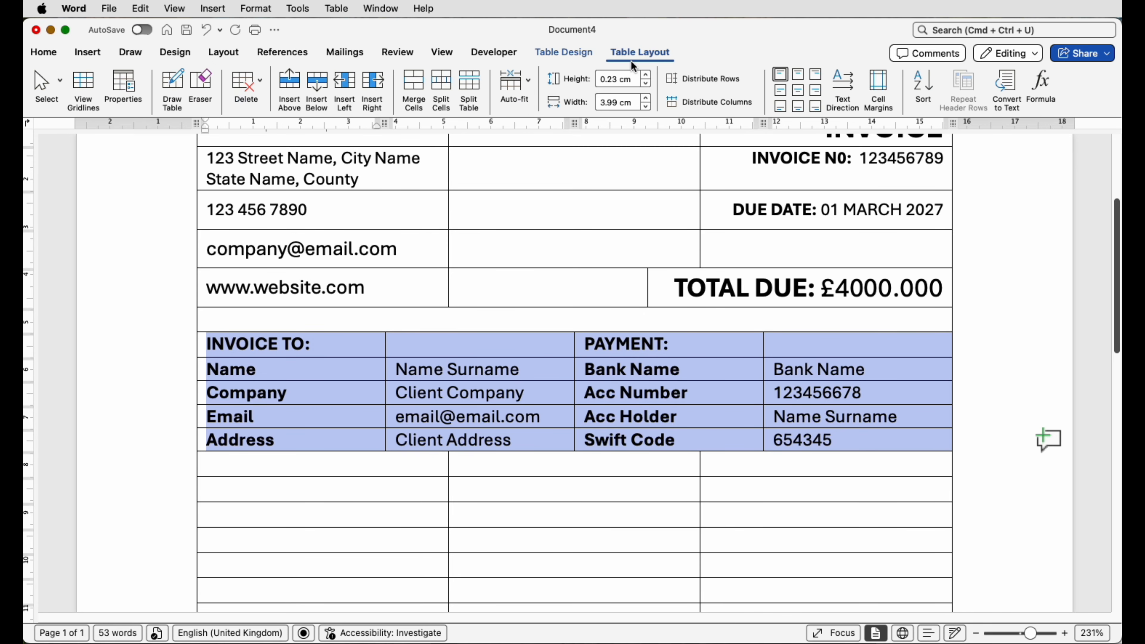
pyautogui.click(646, 75)
pyautogui.click(646, 75)
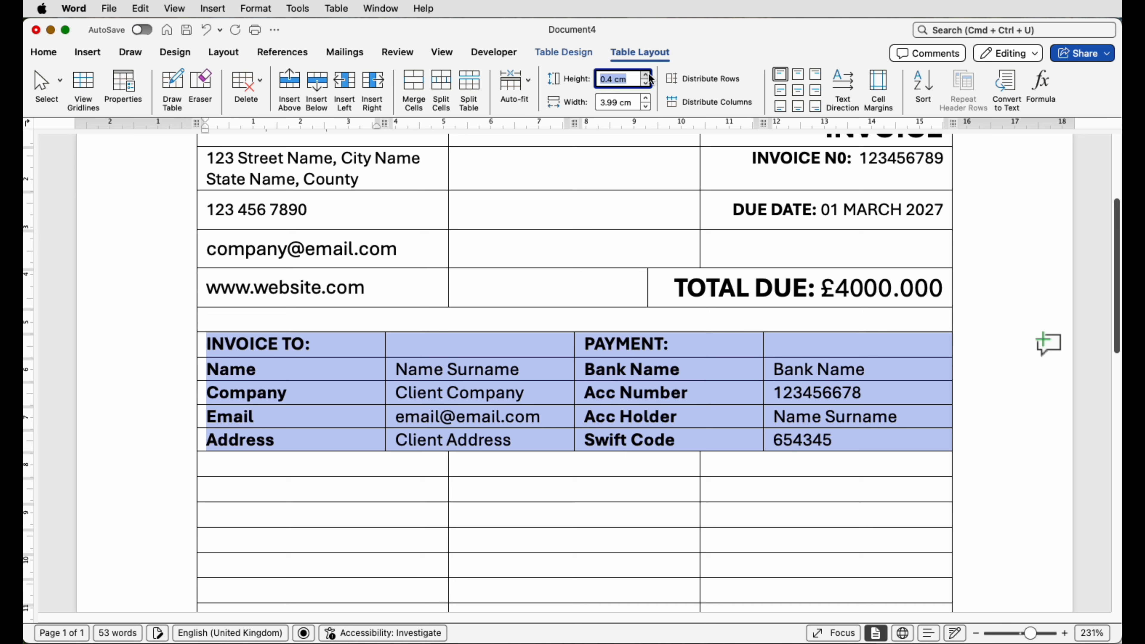
pyautogui.click(647, 74)
pyautogui.click(648, 76)
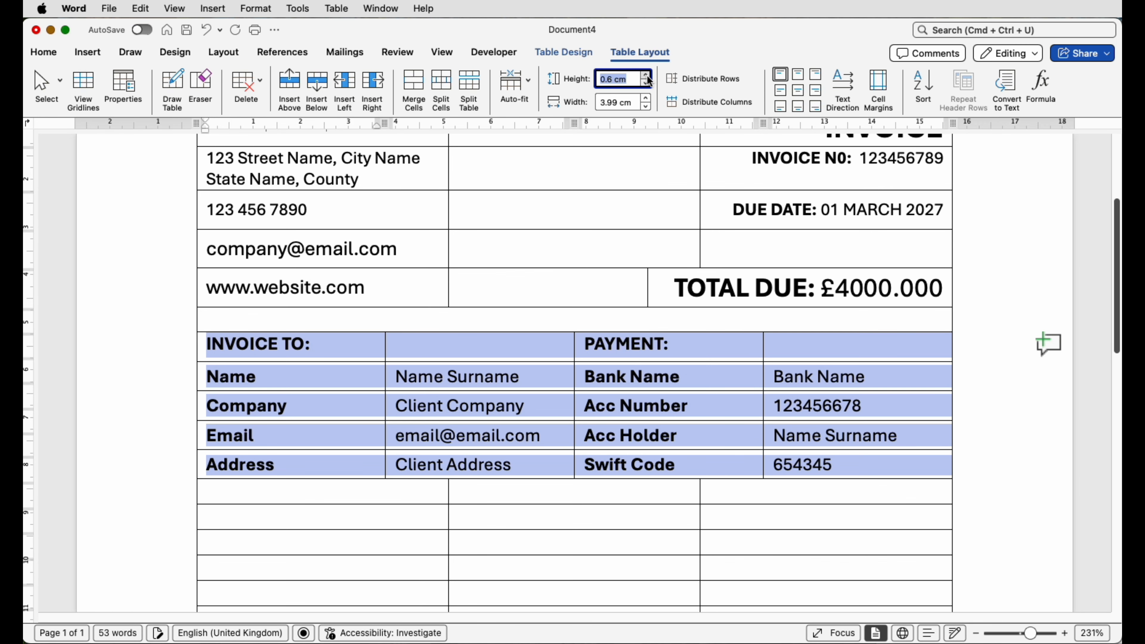
pyautogui.click(573, 482)
# - Merge the three cells of the empty row directly below the Address and Swift Code row
pyautogui.scroll(-4, 756, 383)
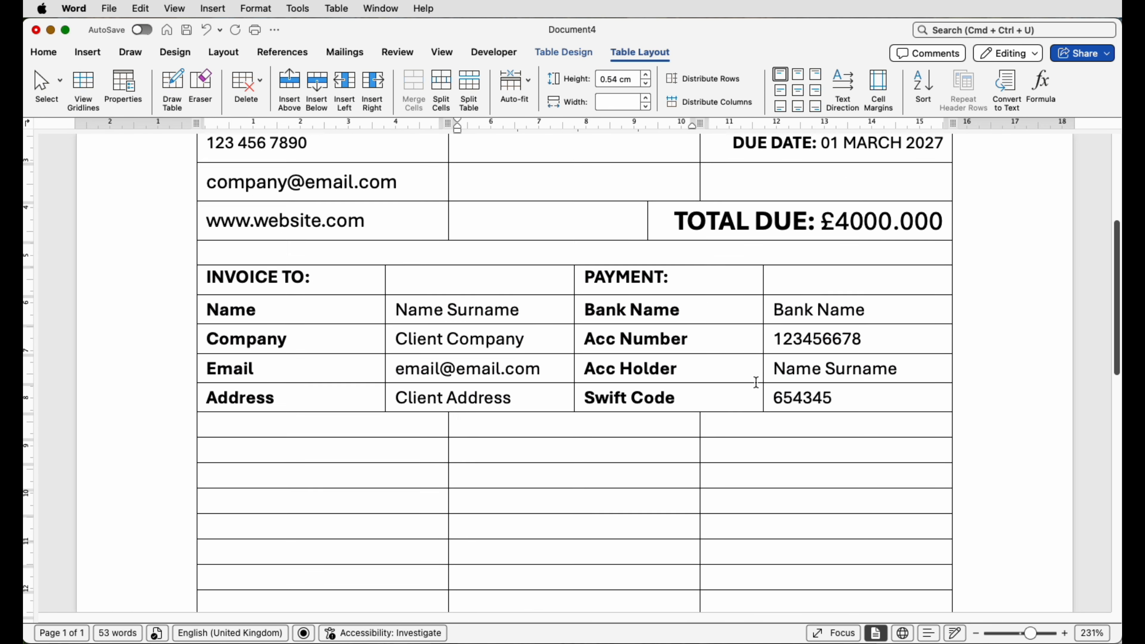
pyautogui.moveTo(720, 405); pyautogui.dragTo(409, 407)
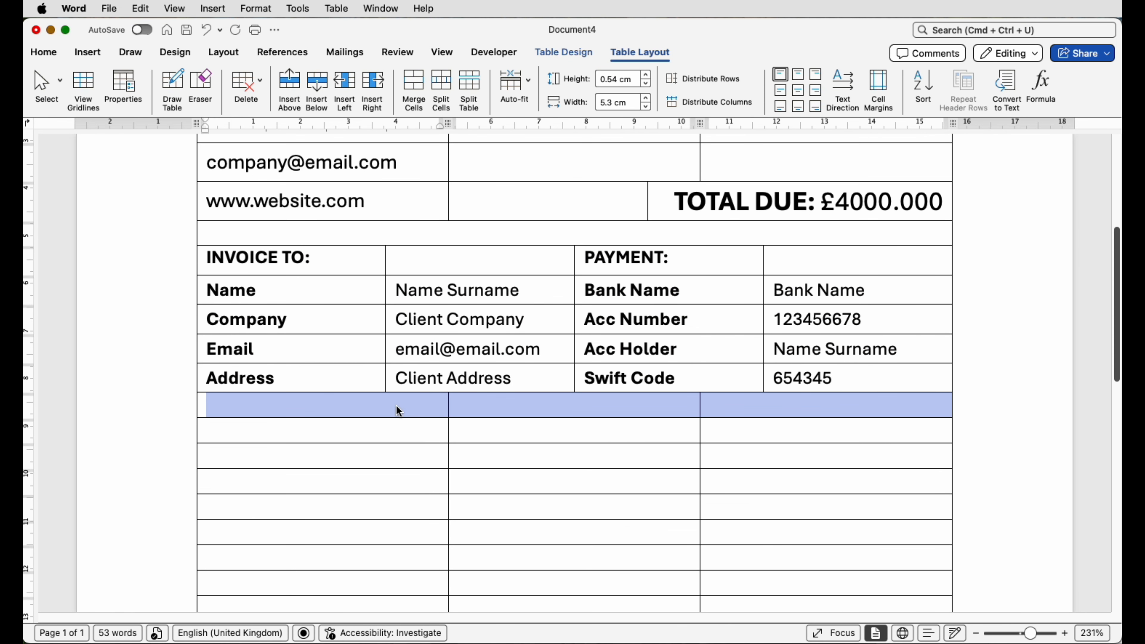
pyautogui.click(414, 90)
# - Split the middle cells of the remaining nine empty rows into two columns and nine rows
pyautogui.scroll(-6, 601, 319)
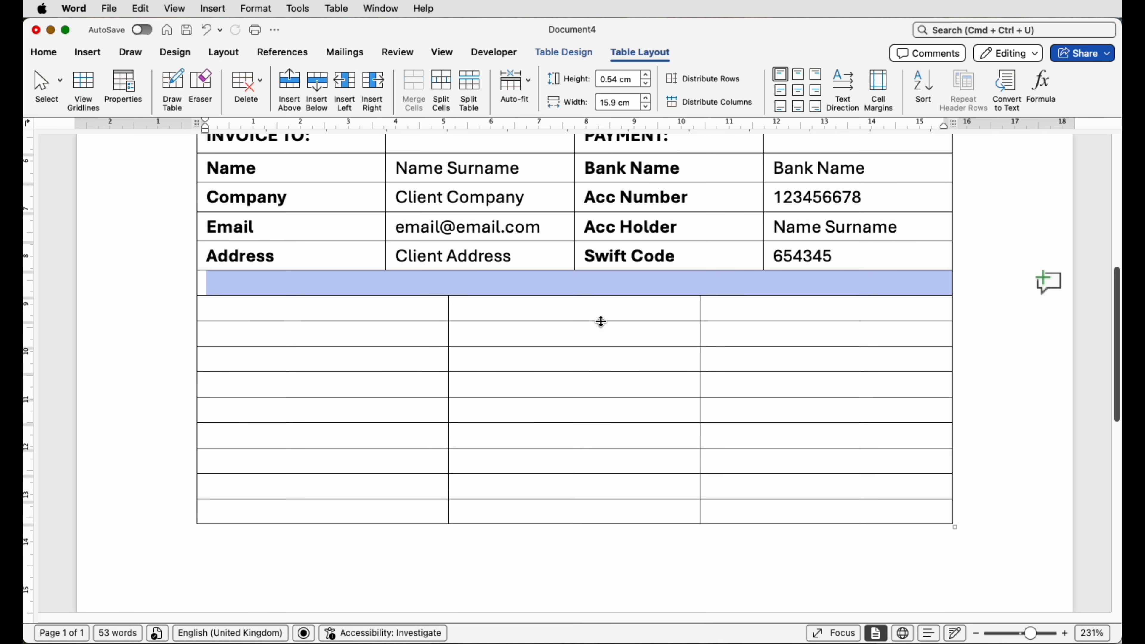
pyautogui.moveTo(612, 313); pyautogui.dragTo(605, 508)
pyautogui.scroll(-1, 604, 509)
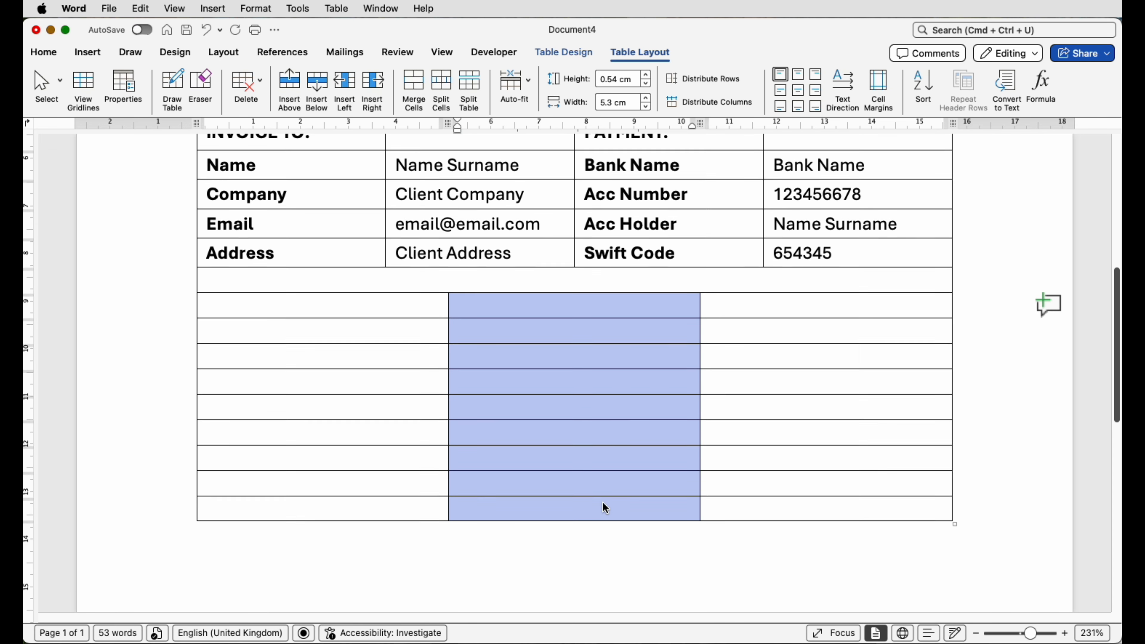
pyautogui.click(440, 94)
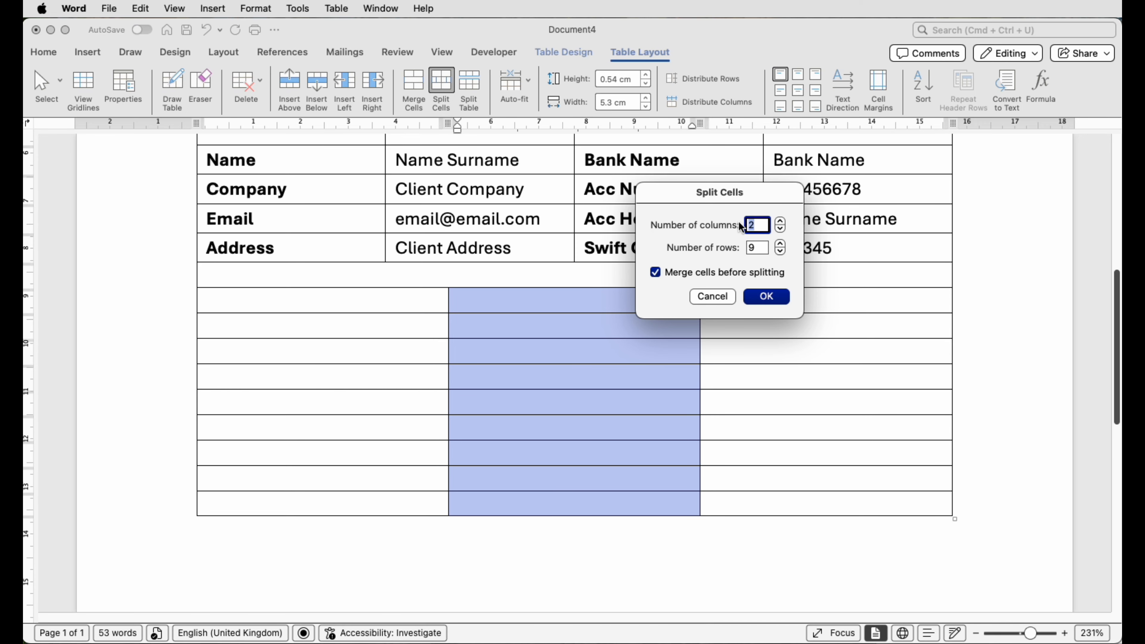
pyautogui.click(765, 296)
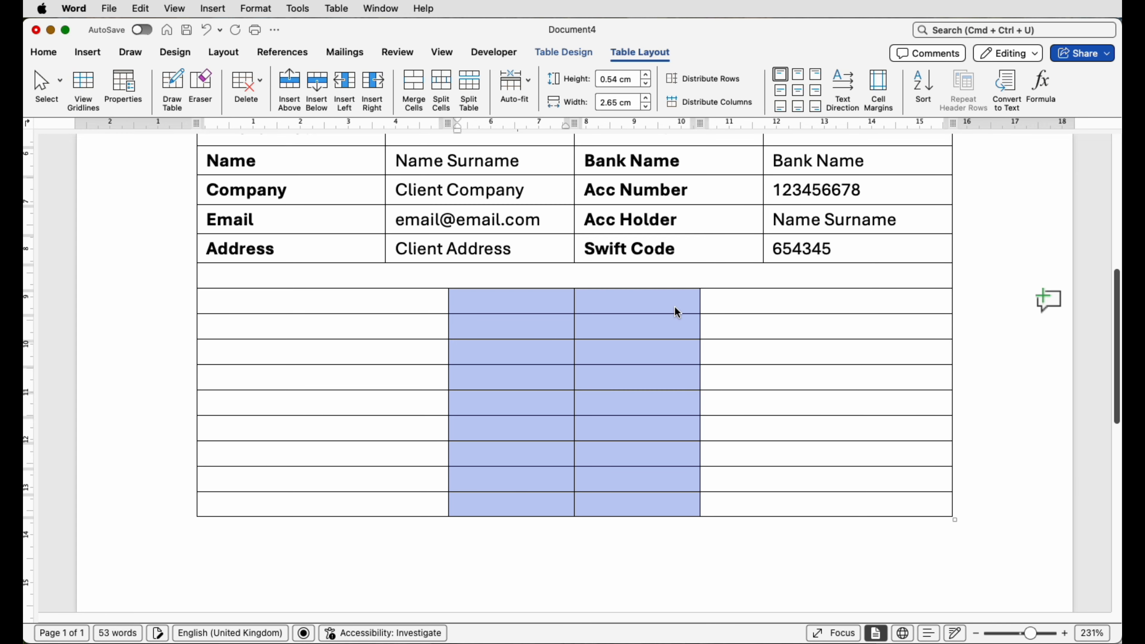
pyautogui.scroll(1, 772, 523)
pyautogui.click(772, 523)
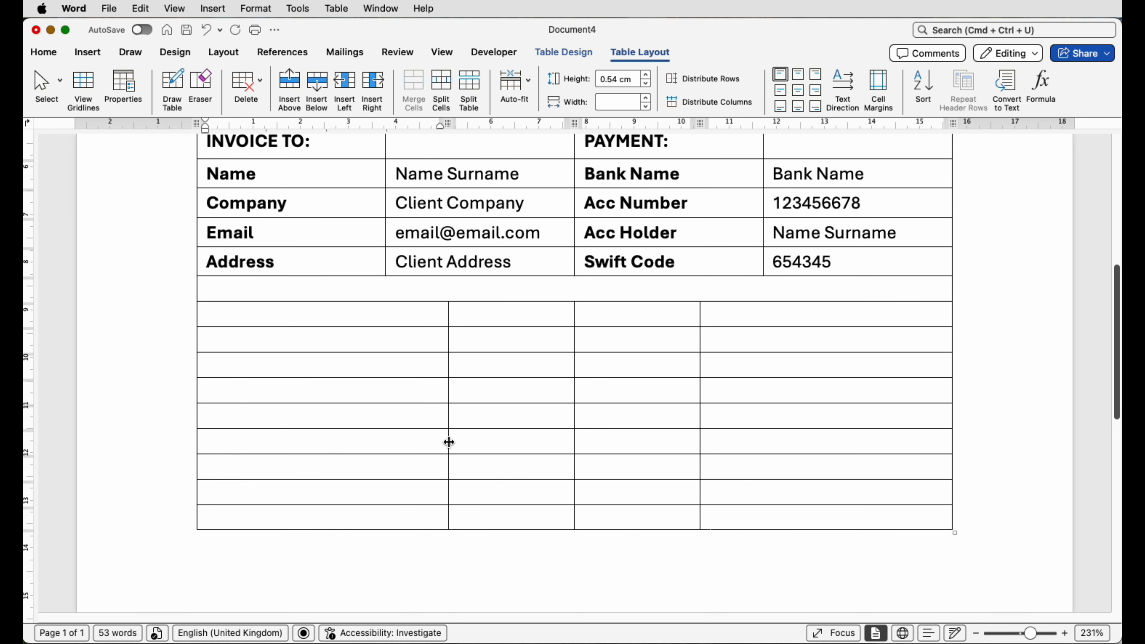
# - Widen the first column of the nine empty rows to about 7.5 cm and distribute the other three columns evenly
pyautogui.moveTo(447, 442); pyautogui.dragTo(534, 446)
pyautogui.moveTo(767, 319); pyautogui.dragTo(568, 459)
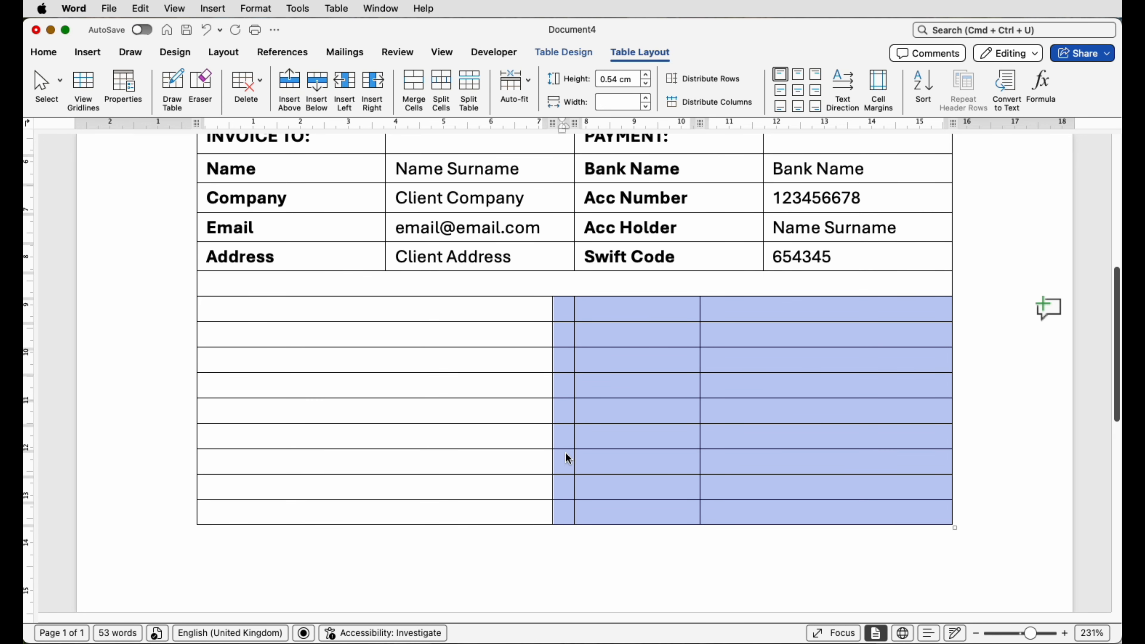
pyautogui.click(721, 103)
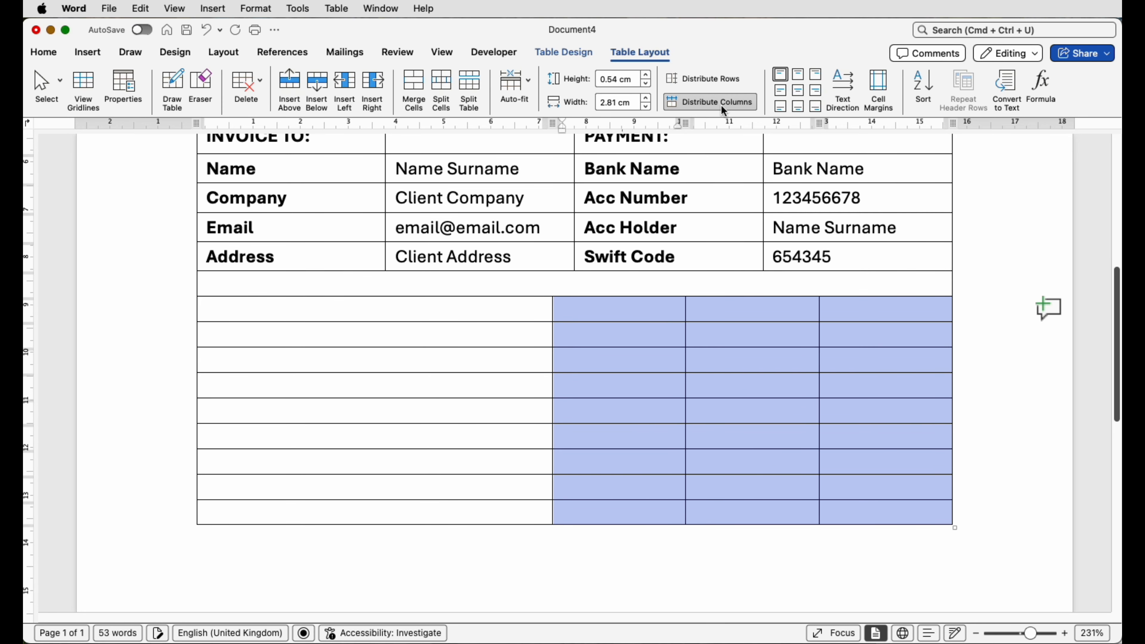
pyautogui.click(785, 412)
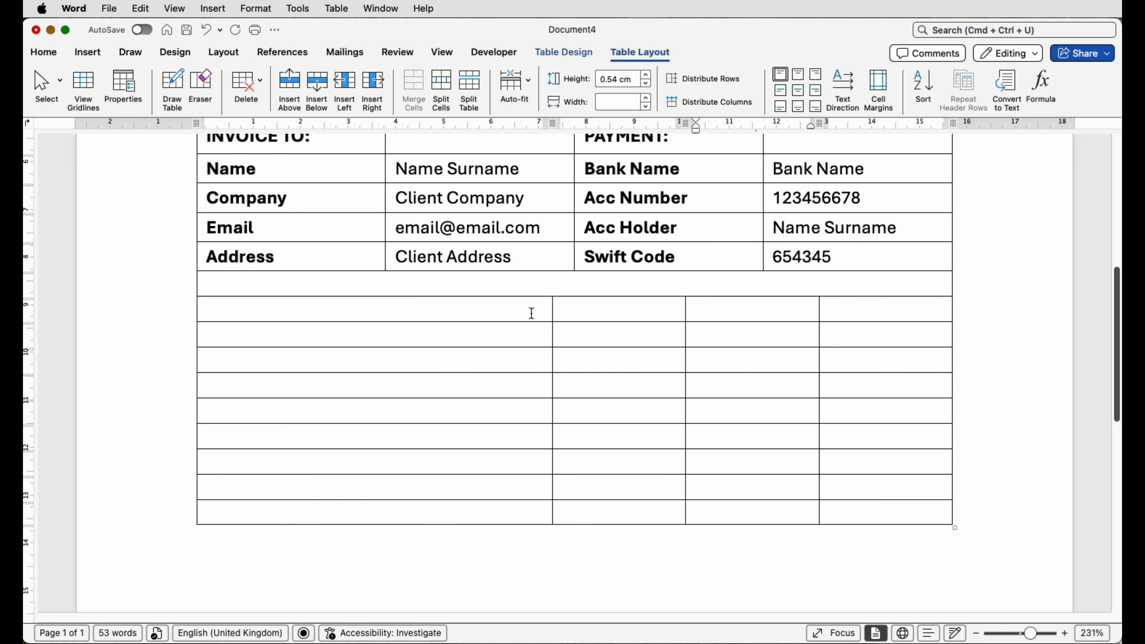
# - Fill in the headings ITEM DESCRIPTION, PRICE, QTY and TOTAL and four placeholder item rows with £500, 2 and £1000, at 10.5 pt
pyautogui.write('ITEM DESCRIPTION\tPRICE\tQTY\tTOTAL Item Description Here Write a description of the item or service you have provided or sold to the client.\t£500\t2\t£1000 Item Description Here Write a description of the item or service you have provided or sold to the client.\t£500\t2\t£1000 Item Description Here Write a description of the item or service you have provided or sold to the client.\t£500\t2\t£1000 Item Description Here Write a description of the item or service you have provided or sold to the client.\t£500\t2\t£1000')
pyautogui.scroll(-2, 503, 360)
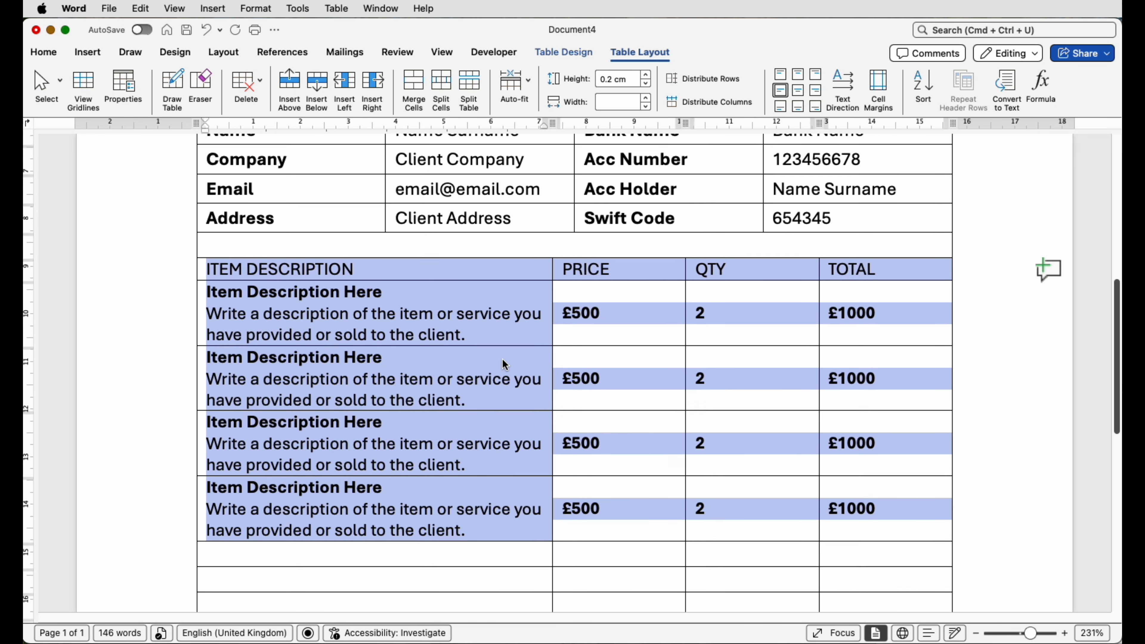
pyautogui.click(443, 271)
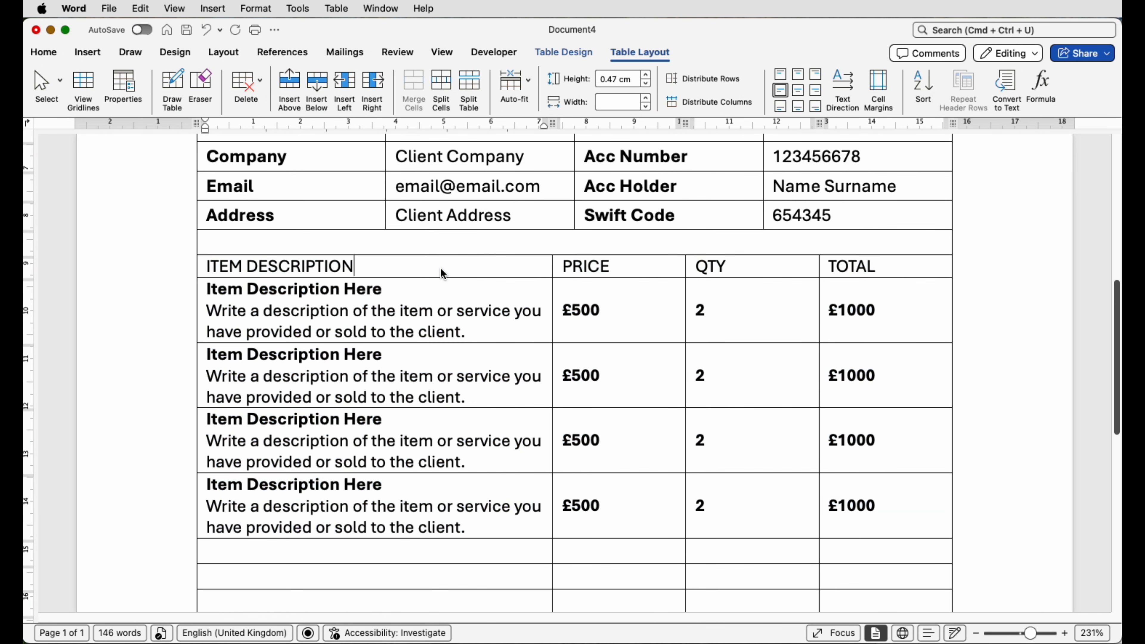
pyautogui.scroll(-1, 442, 269)
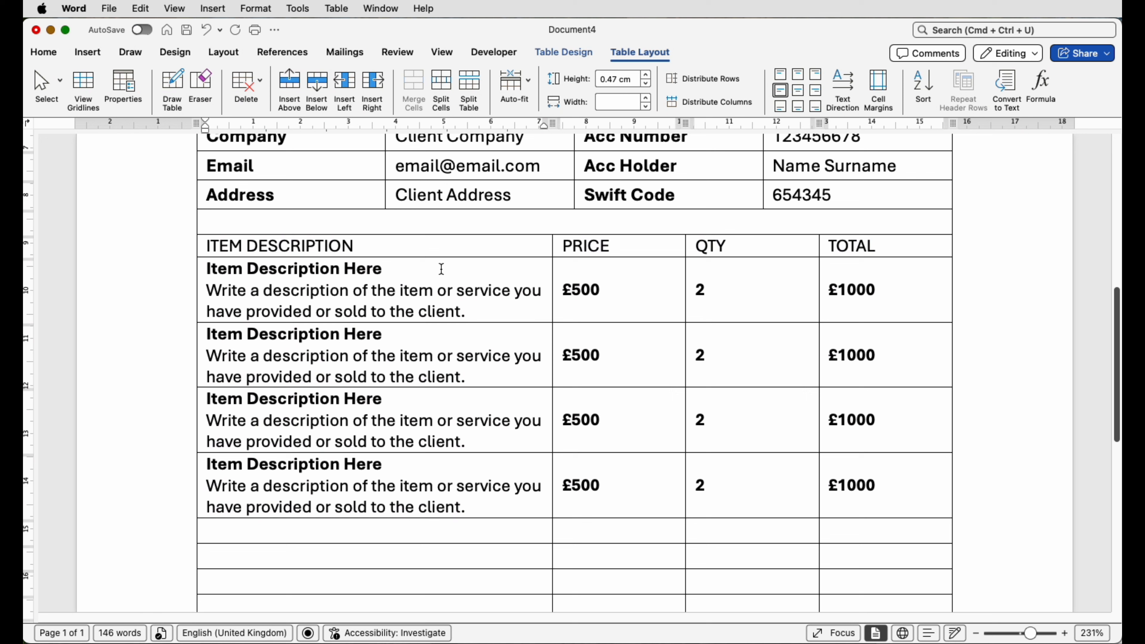
pyautogui.click(44, 52)
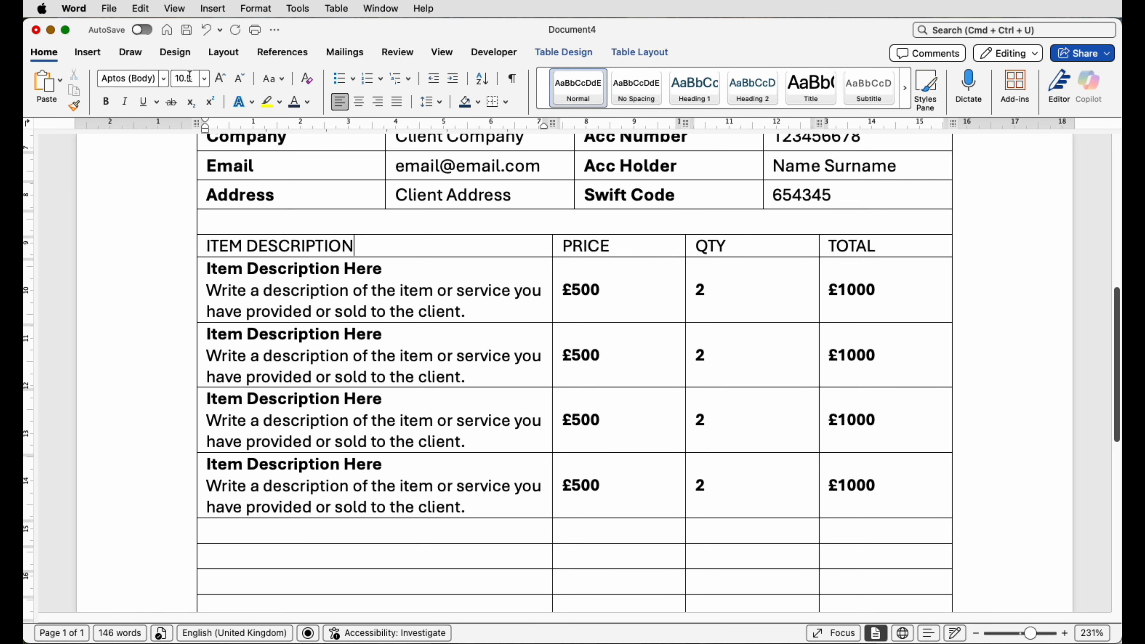
pyautogui.moveTo(389, 269); pyautogui.dragTo(226, 272)
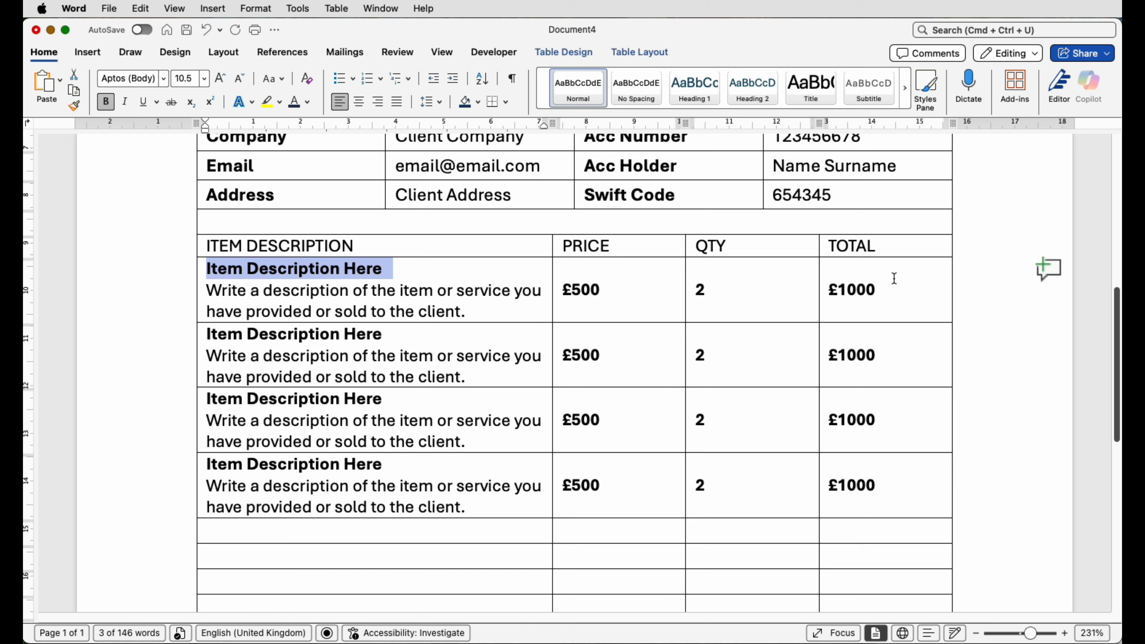
# - Centre the price, quantity and total values of the four item rows and their three column headings, both horizontally and vertically
pyautogui.moveTo(895, 278); pyautogui.dragTo(660, 495)
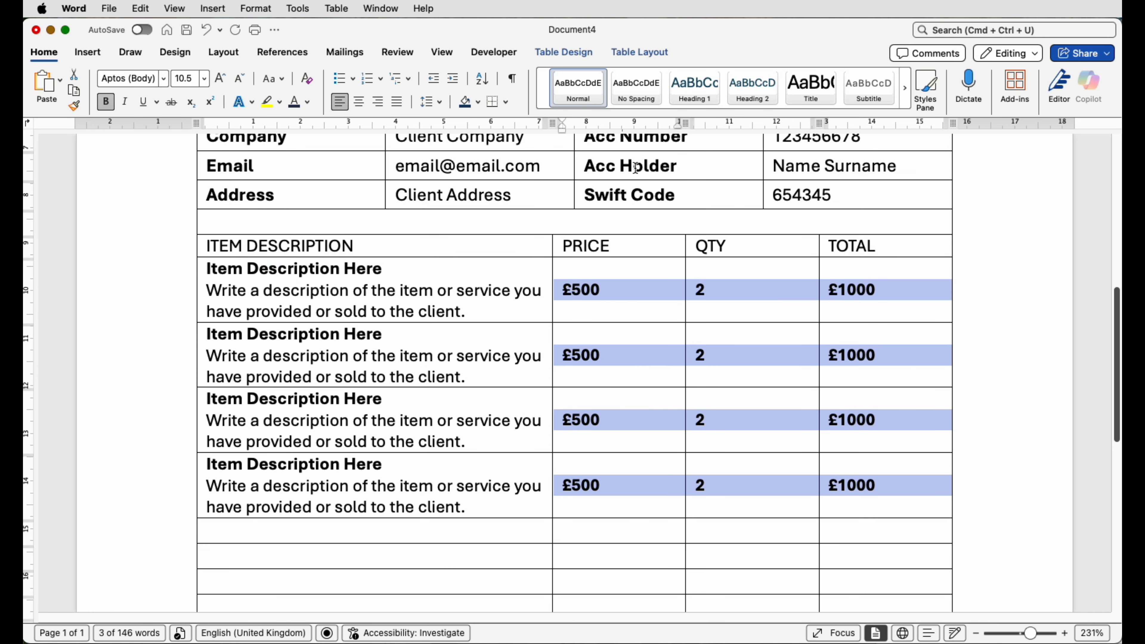
pyautogui.click(626, 54)
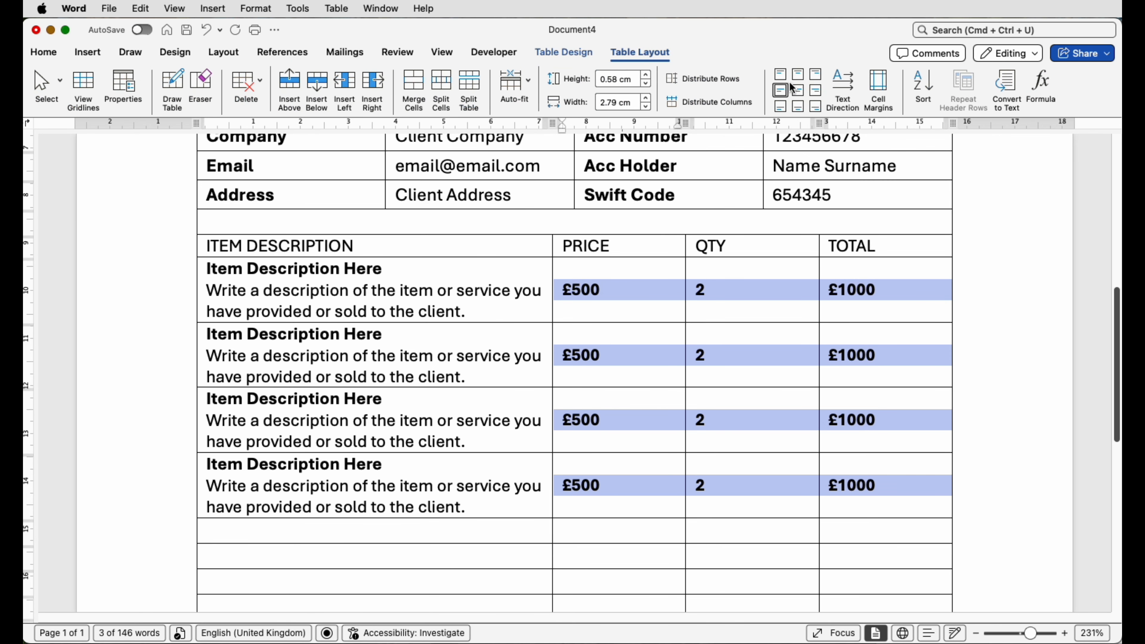
pyautogui.click(799, 91)
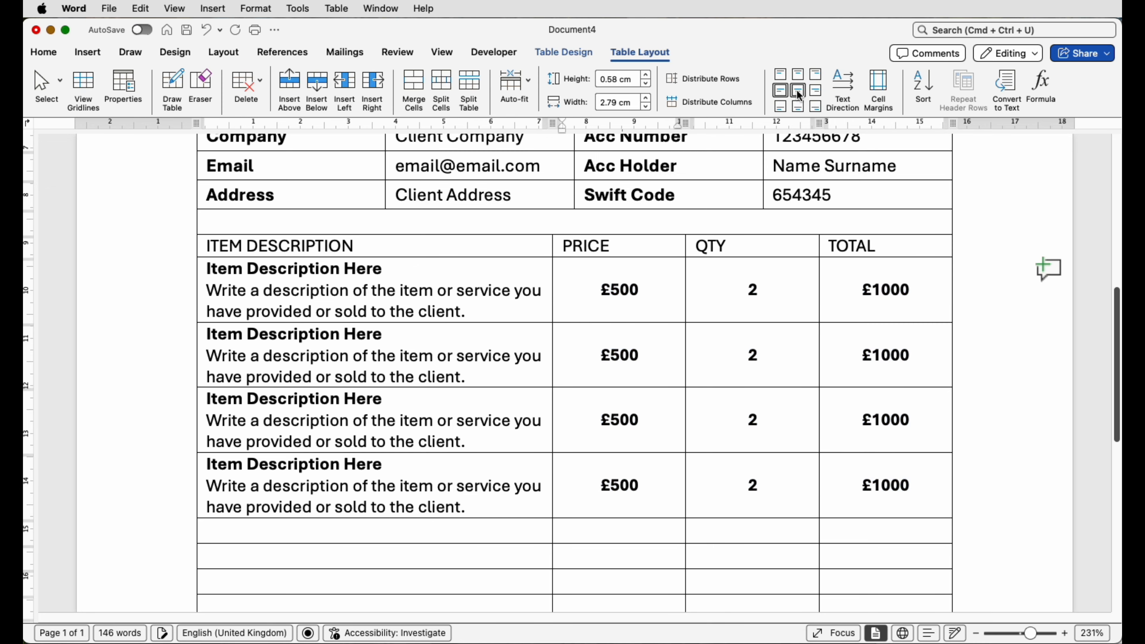
pyautogui.moveTo(888, 243); pyautogui.dragTo(670, 244)
pyautogui.click(802, 92)
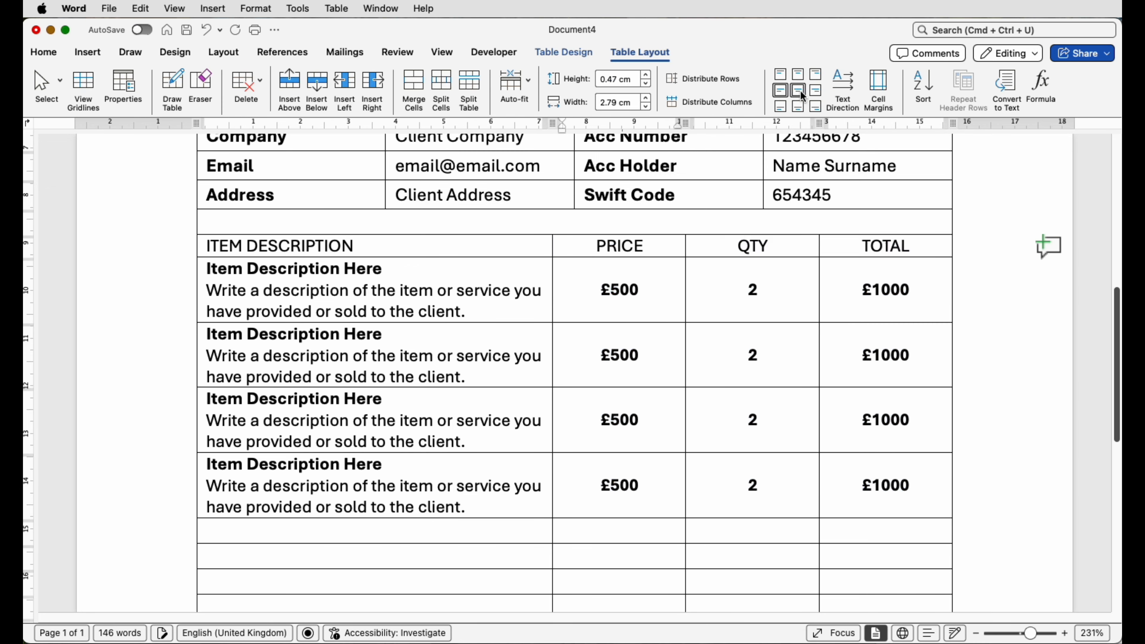
# - Shade the item table's heading row, from ITEM DESCRIPTION to TOTAL, in the darkest dark-blue theme shade
pyautogui.moveTo(540, 251); pyautogui.dragTo(881, 255)
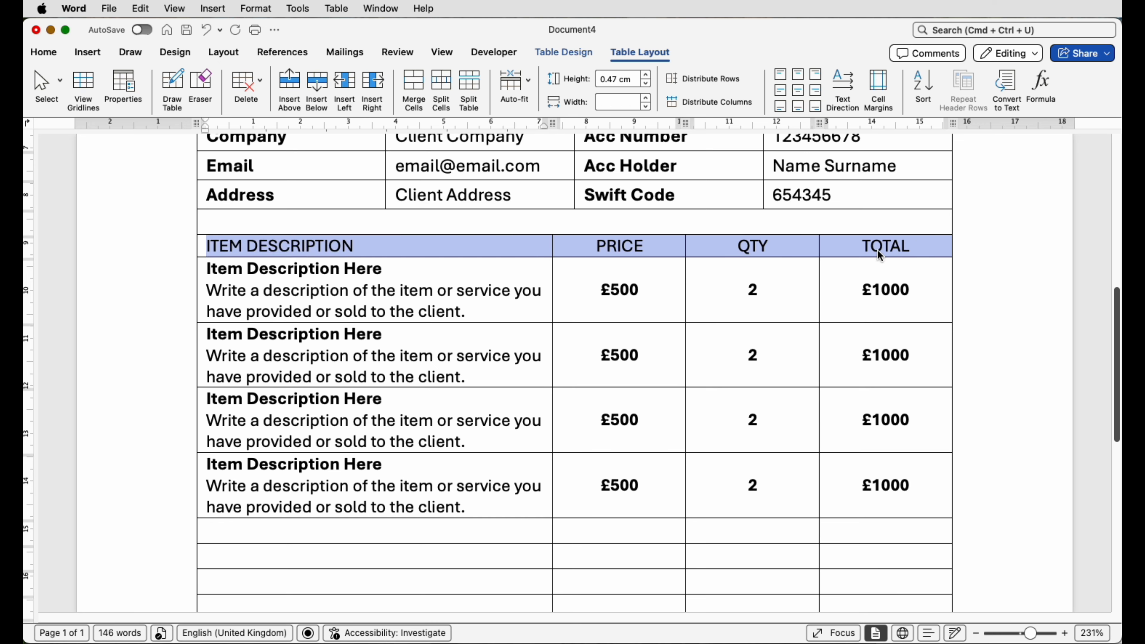
pyautogui.click(565, 52)
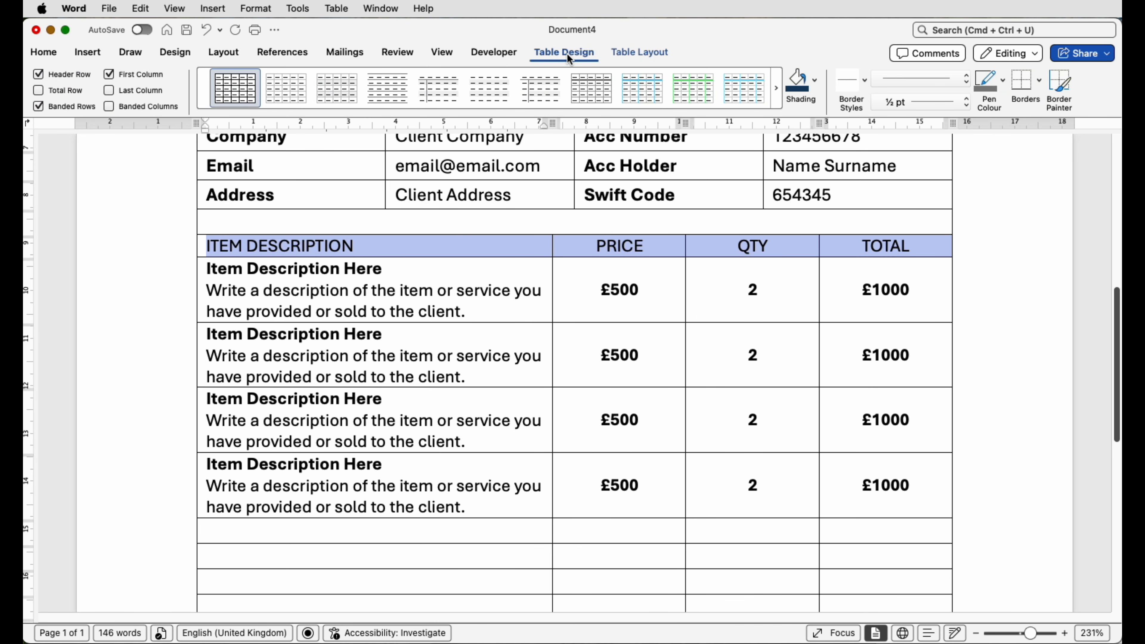
pyautogui.click(817, 86)
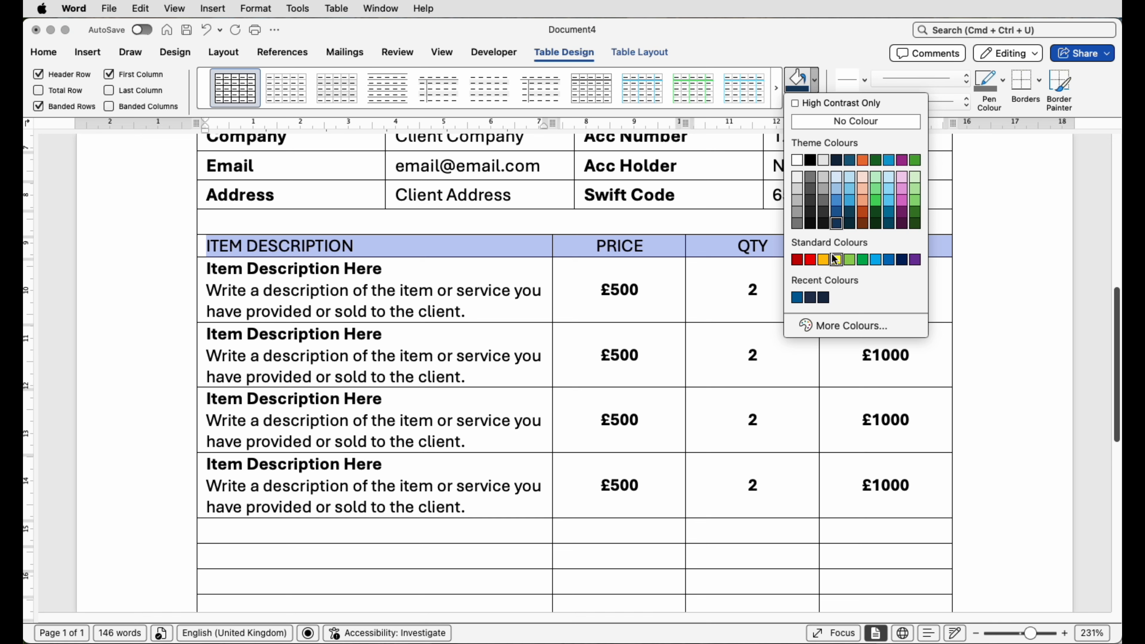
pyautogui.click(837, 224)
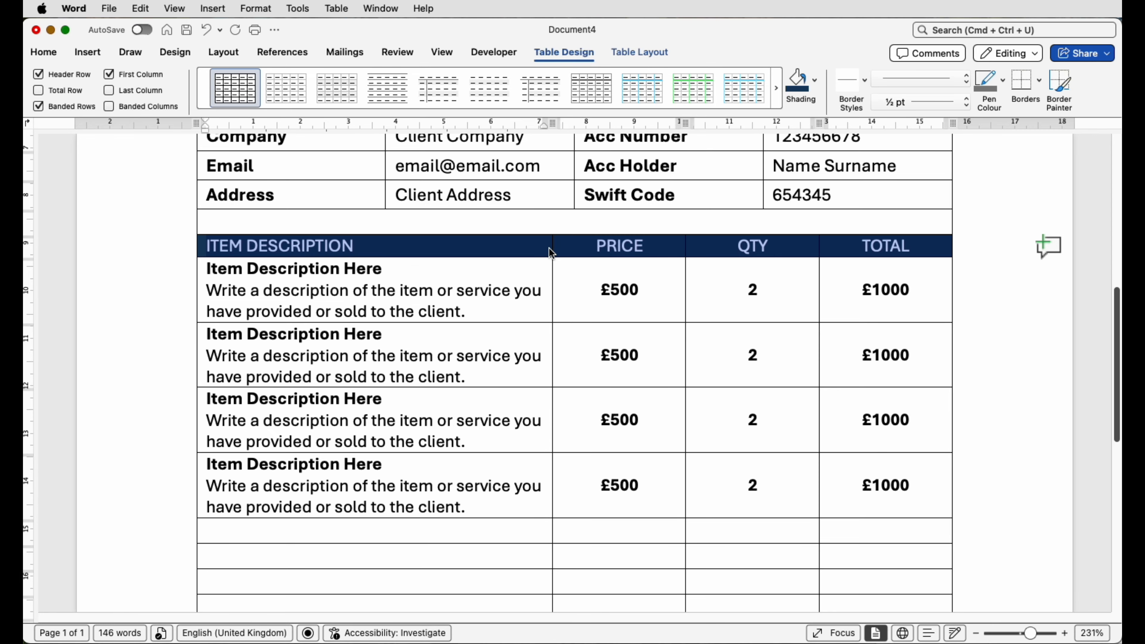
# - Set the height of the shaded heading row to 0.9 cm
pyautogui.click(635, 54)
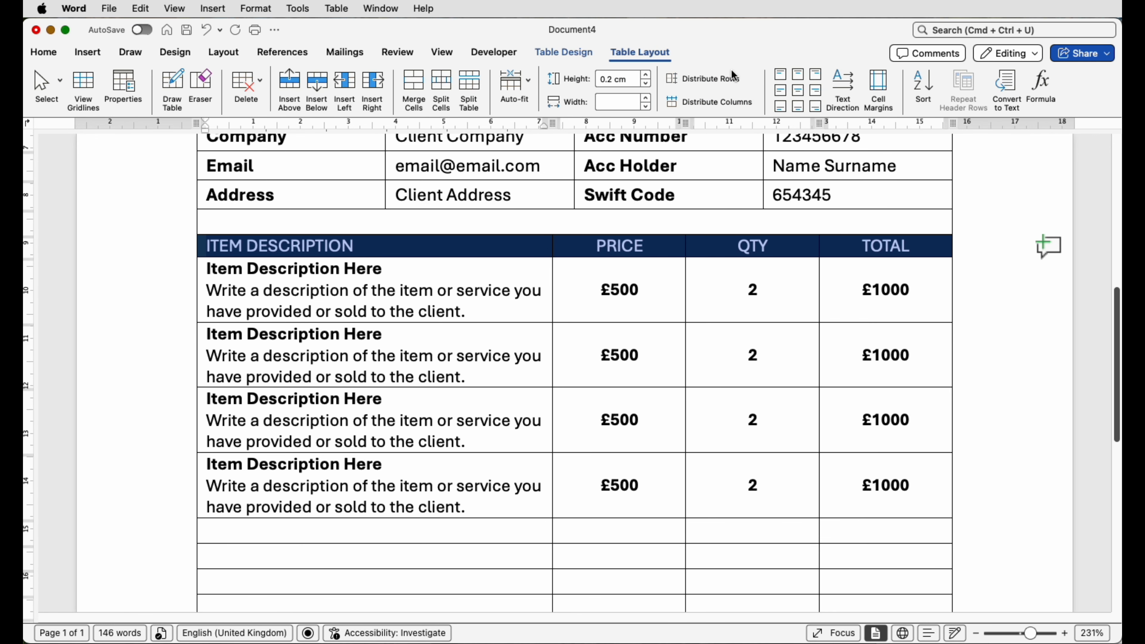
pyautogui.click(648, 76)
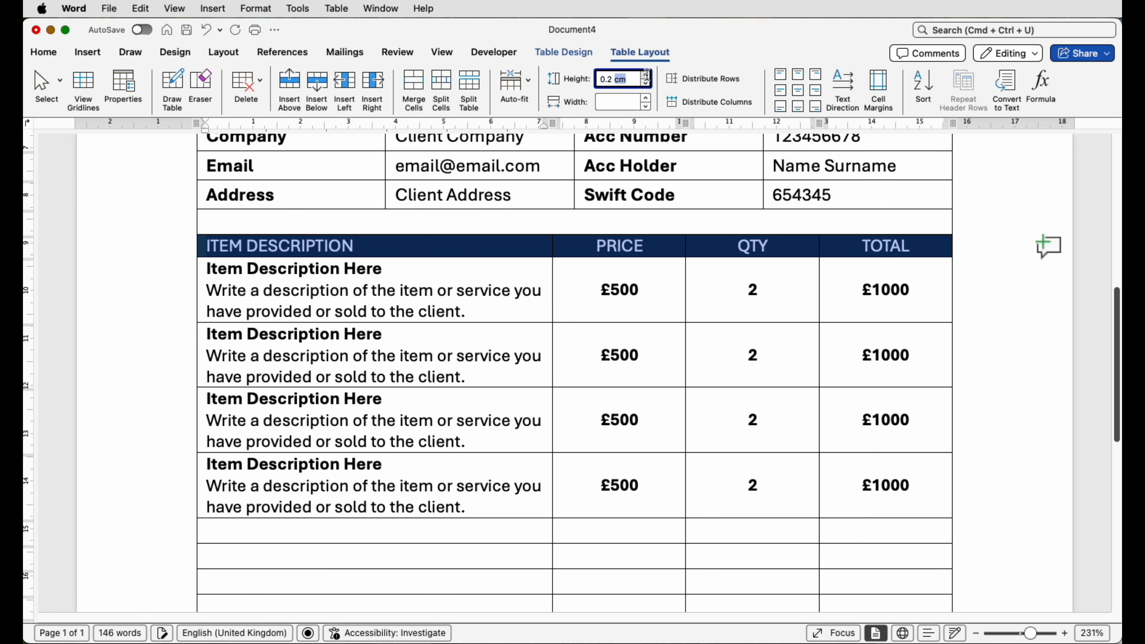
pyautogui.click(649, 77)
pyautogui.click(648, 77)
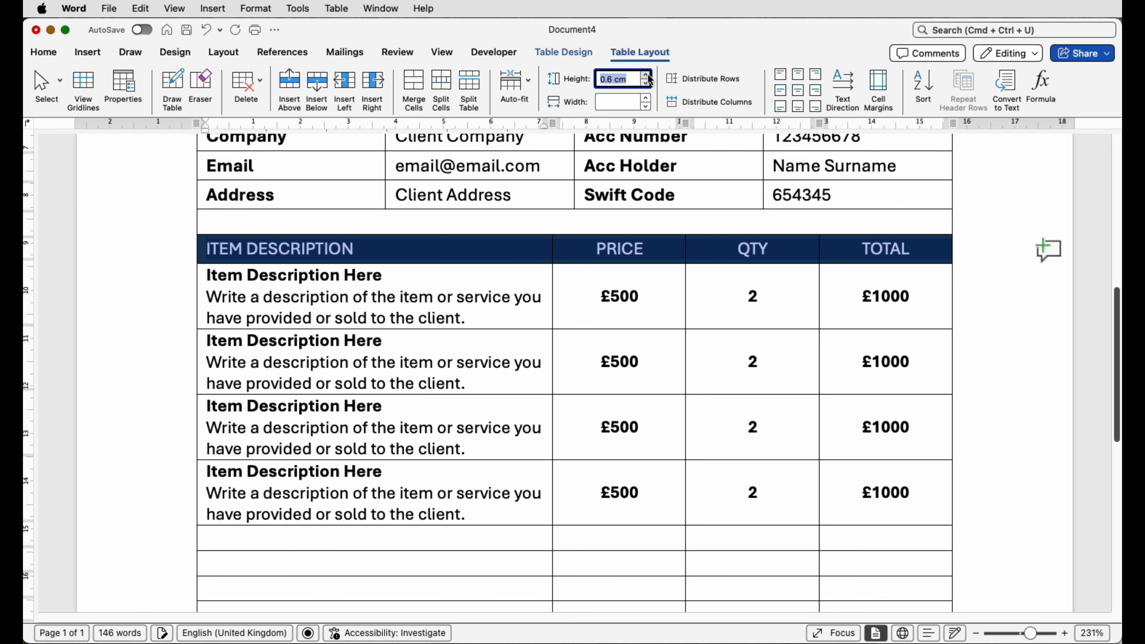
pyautogui.click(649, 77)
pyautogui.click(648, 78)
pyautogui.click(649, 77)
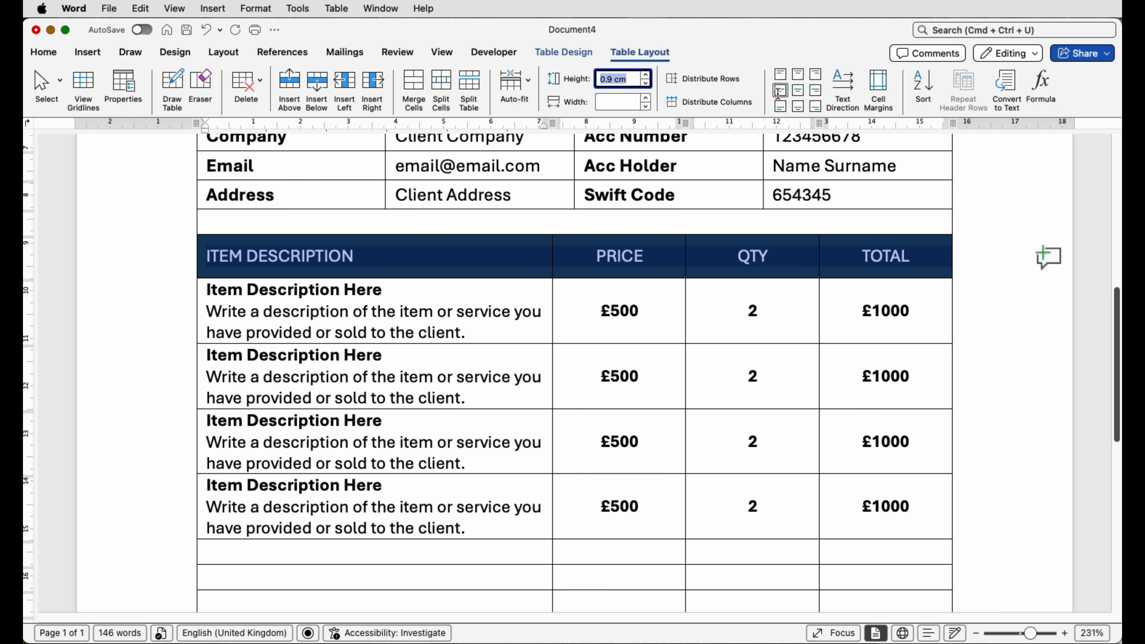
# - Fill in the summary rows below the items with SUBTOTAL £4000, TAX £400, DISC 10% £400 and TOTAL £4000
pyautogui.click(621, 359)
pyautogui.scroll(-5, 621, 359)
pyautogui.click(786, 360)
pyautogui.write('SUBTOTAL\t£4000 TAX\t£400 DISC 10%\t£400 TOTAL\t£4000')
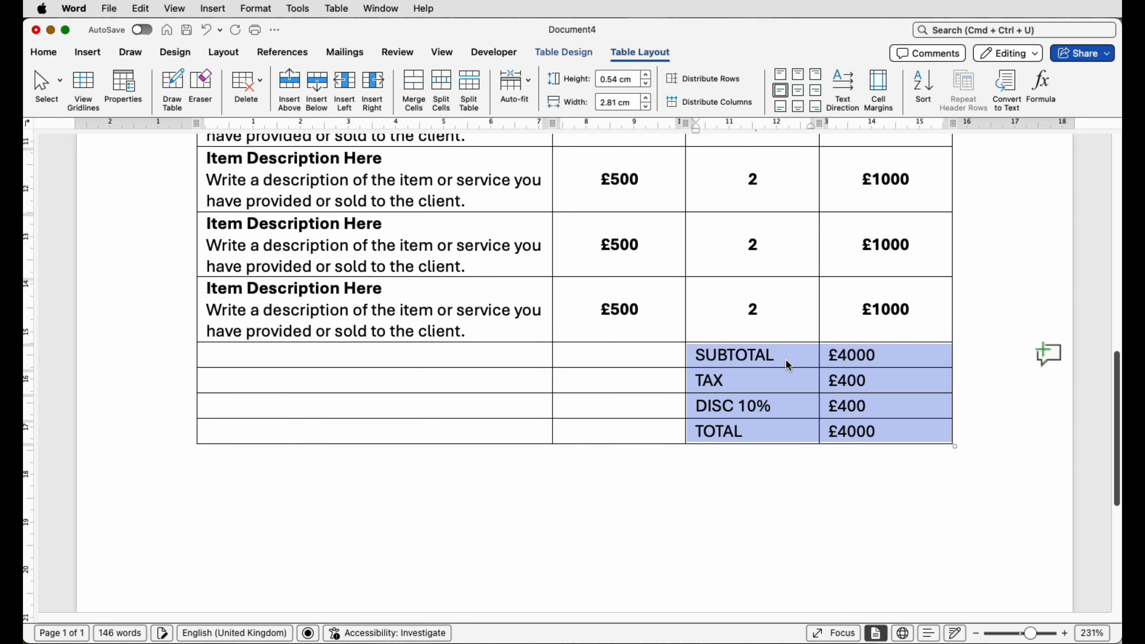
# - Merge each of the four summary label cells with the empty cell before it and centre the labels horizontally and vertically
pyautogui.click(798, 381)
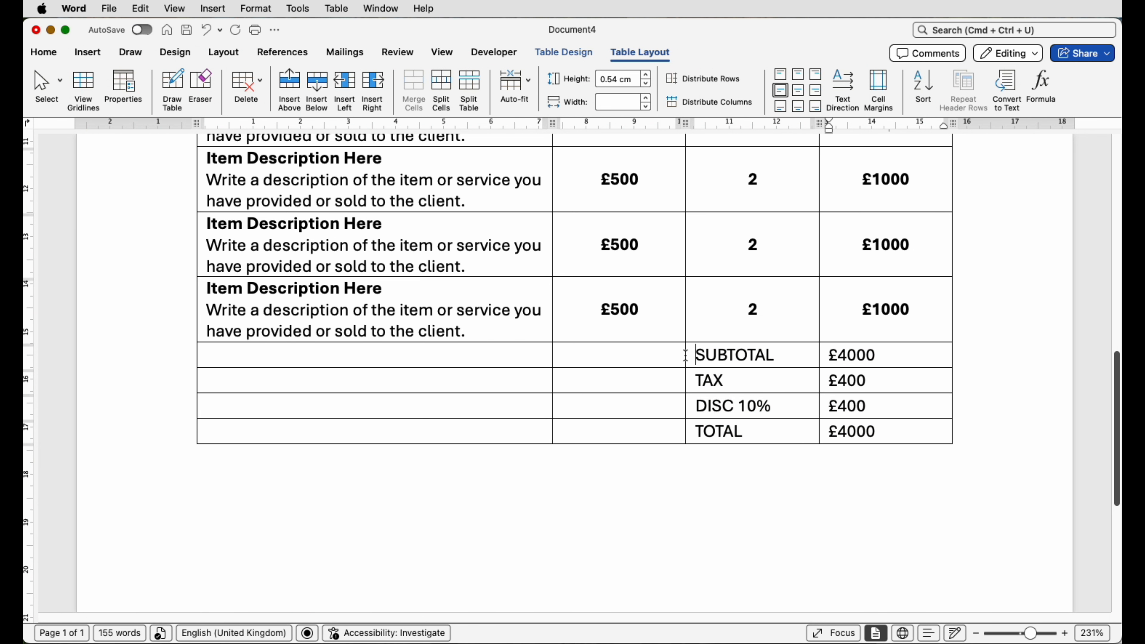
pyautogui.moveTo(698, 355); pyautogui.dragTo(679, 359)
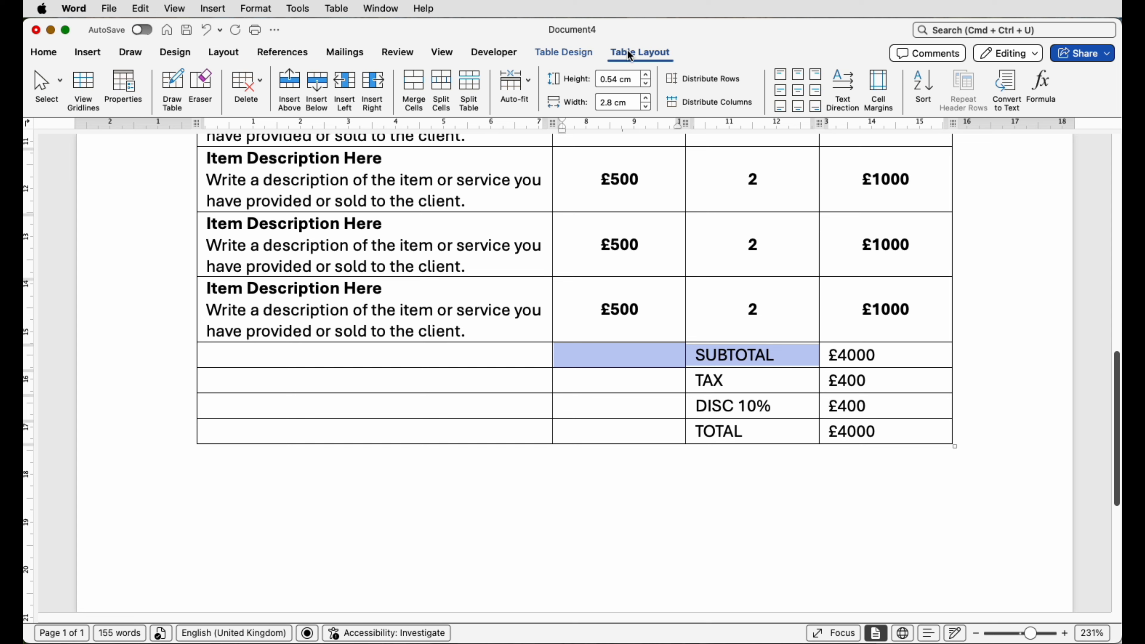
pyautogui.click(419, 89)
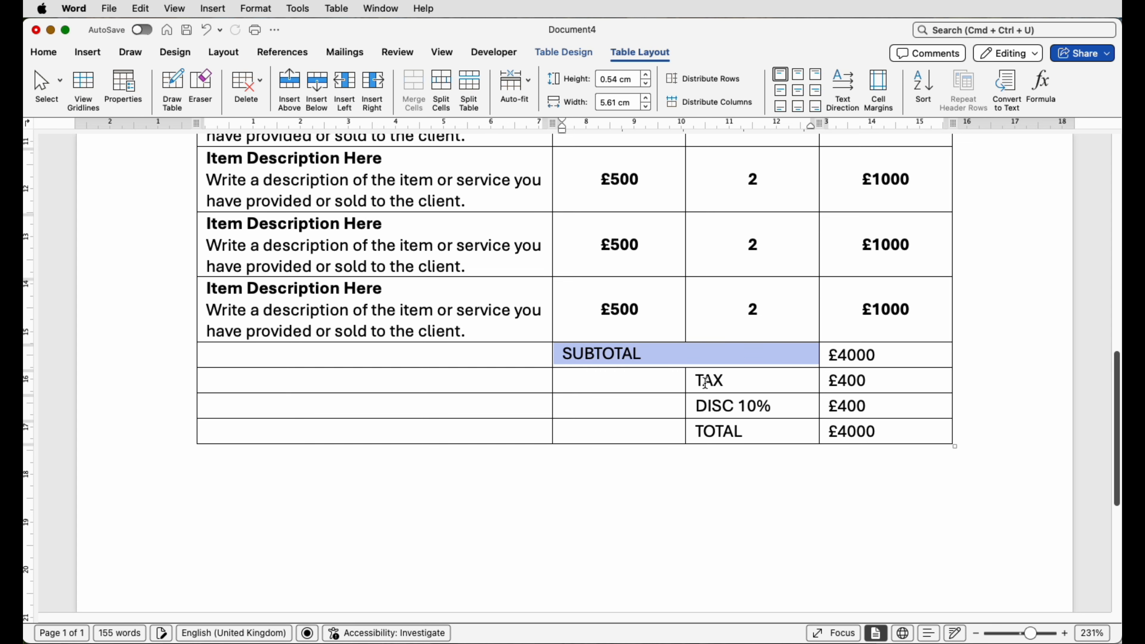
pyautogui.moveTo(702, 380); pyautogui.dragTo(677, 405)
pyautogui.click(427, 100)
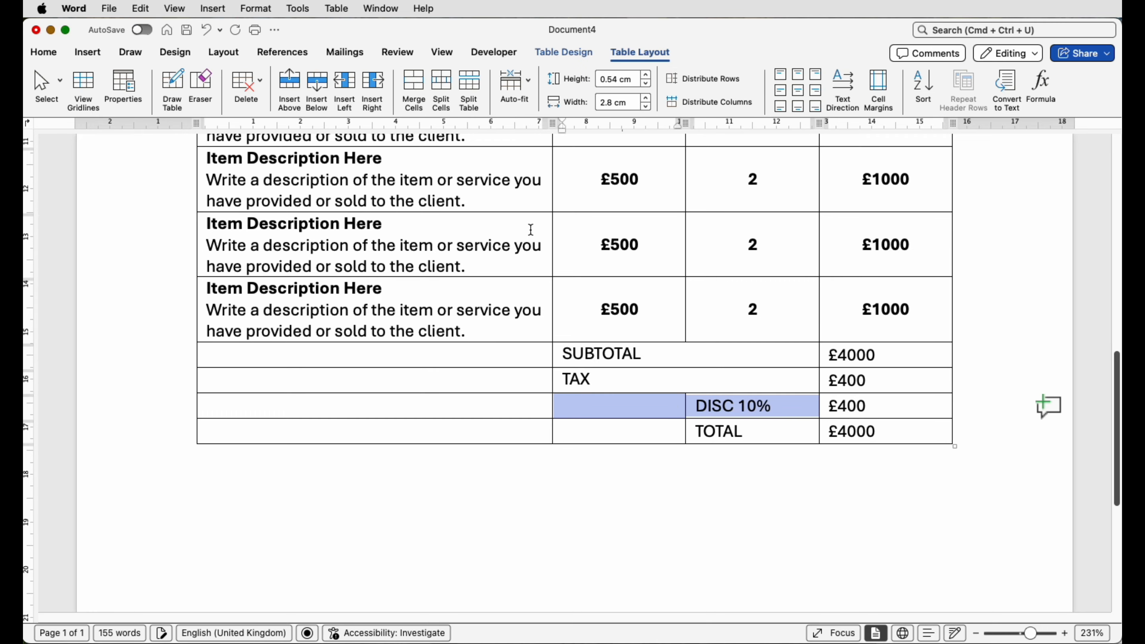
pyautogui.click(408, 79)
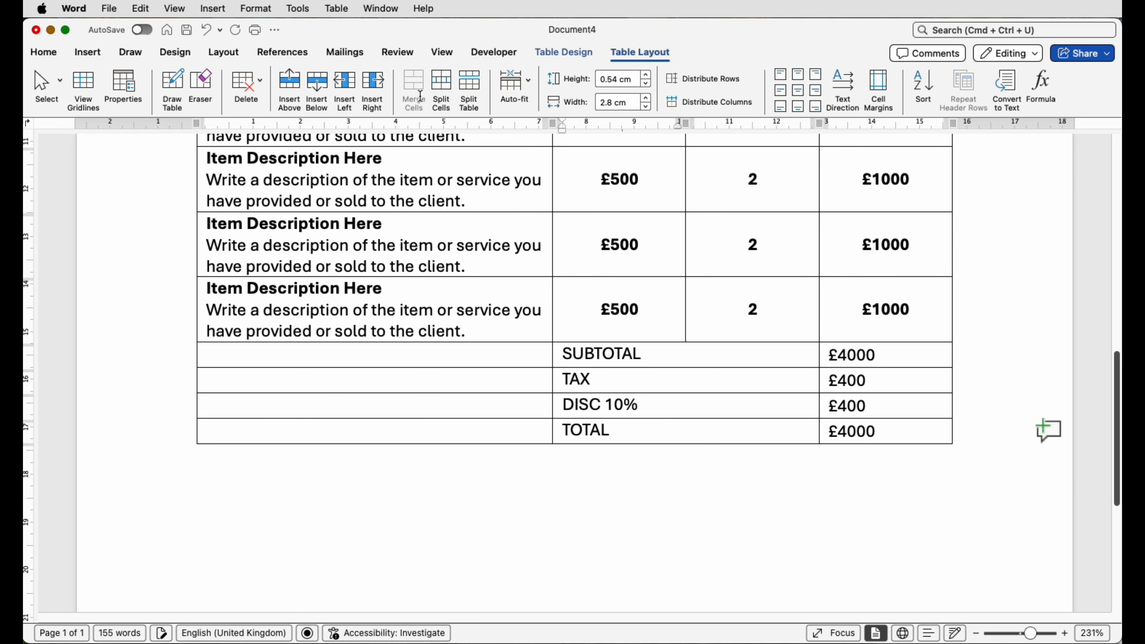
pyautogui.moveTo(718, 430); pyautogui.dragTo(709, 356)
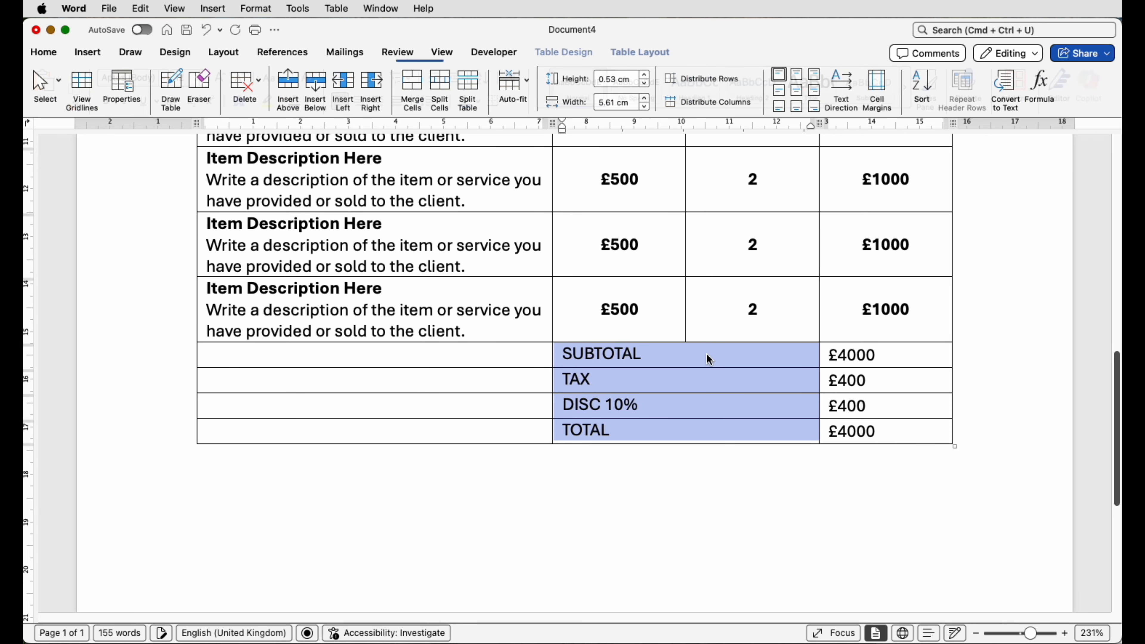
pyautogui.click(798, 91)
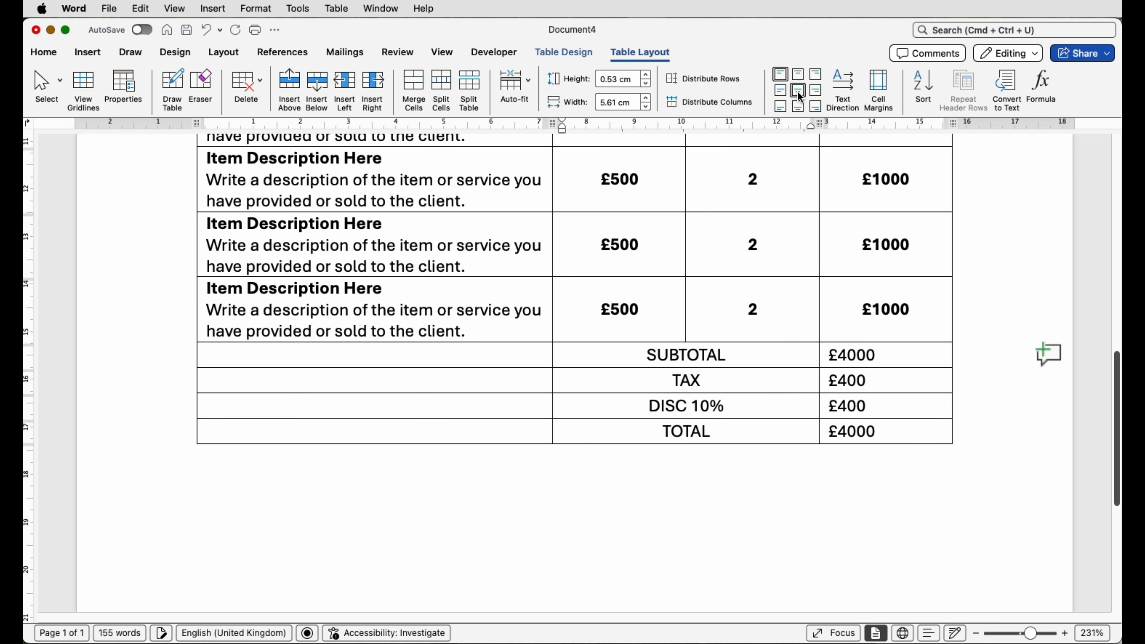
# - Shade the final TOTAL label and its £4000 cell in the same dark blue as the heading row
pyautogui.moveTo(866, 431); pyautogui.dragTo(799, 436)
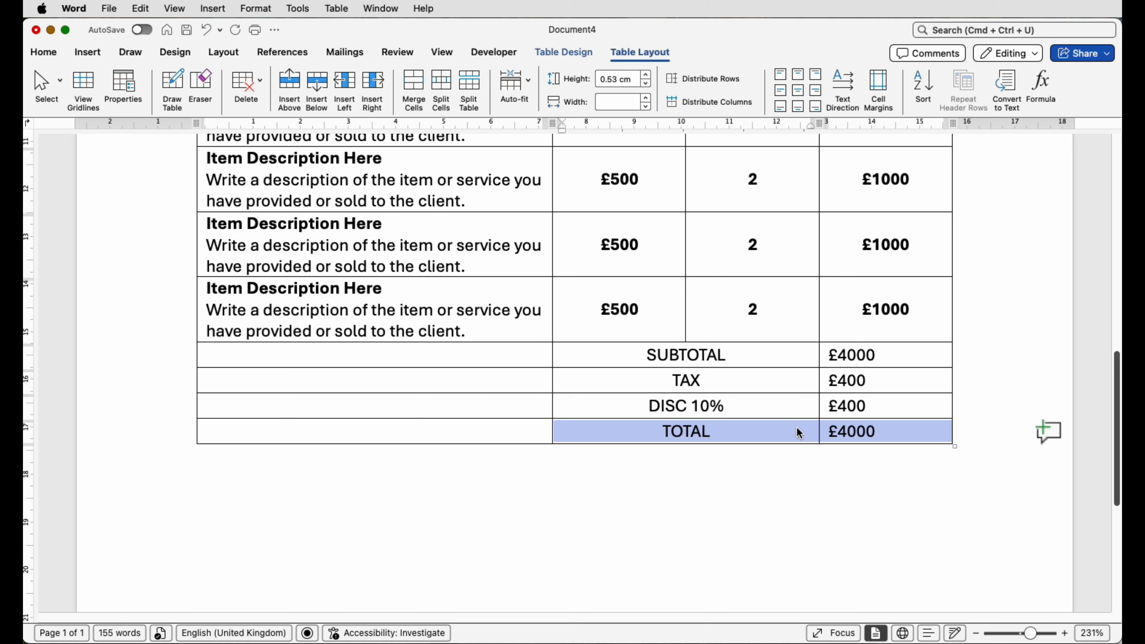
pyautogui.click(576, 58)
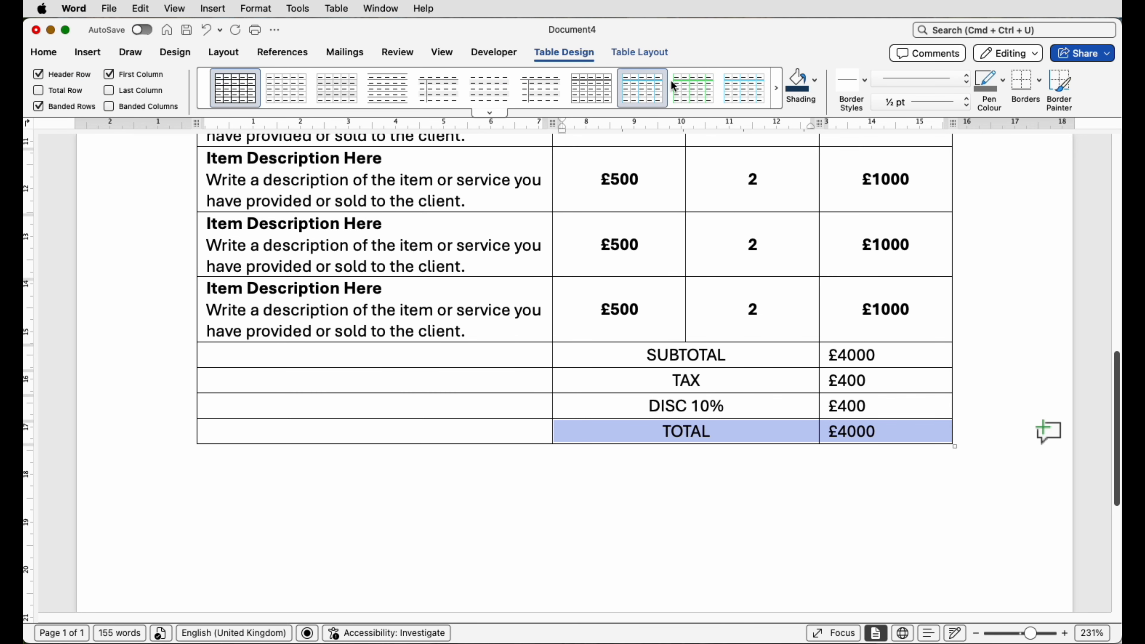
pyautogui.click(800, 86)
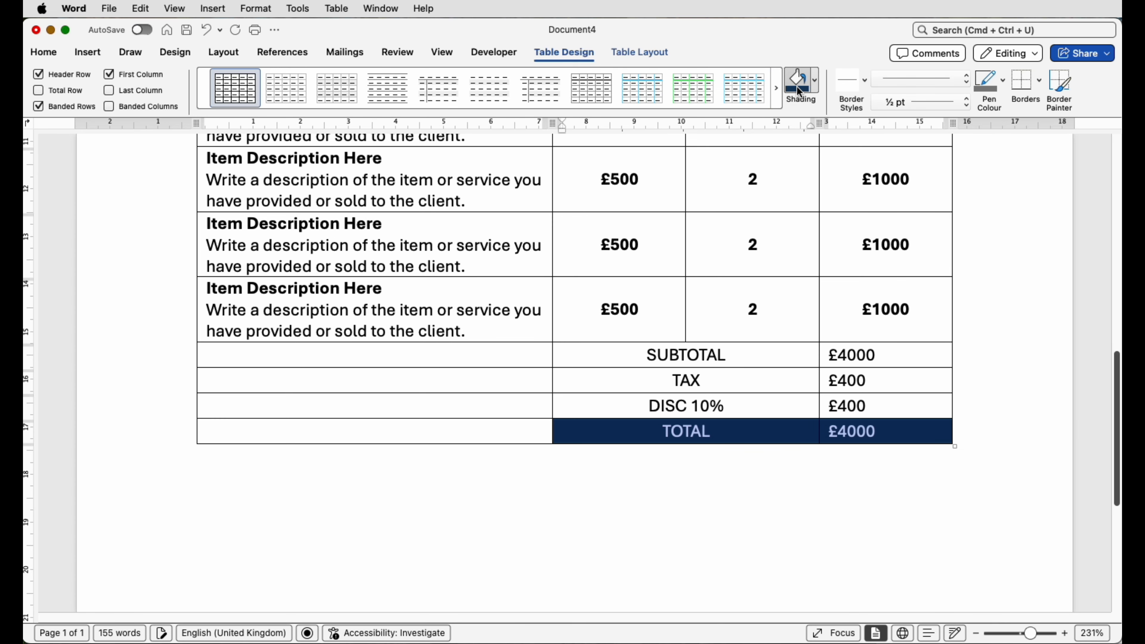
pyautogui.click(884, 433)
# - Set the height of the four summary rows, from SUBTOTAL to TOTAL, to 0.8 cm
pyautogui.moveTo(755, 416); pyautogui.dragTo(469, 359)
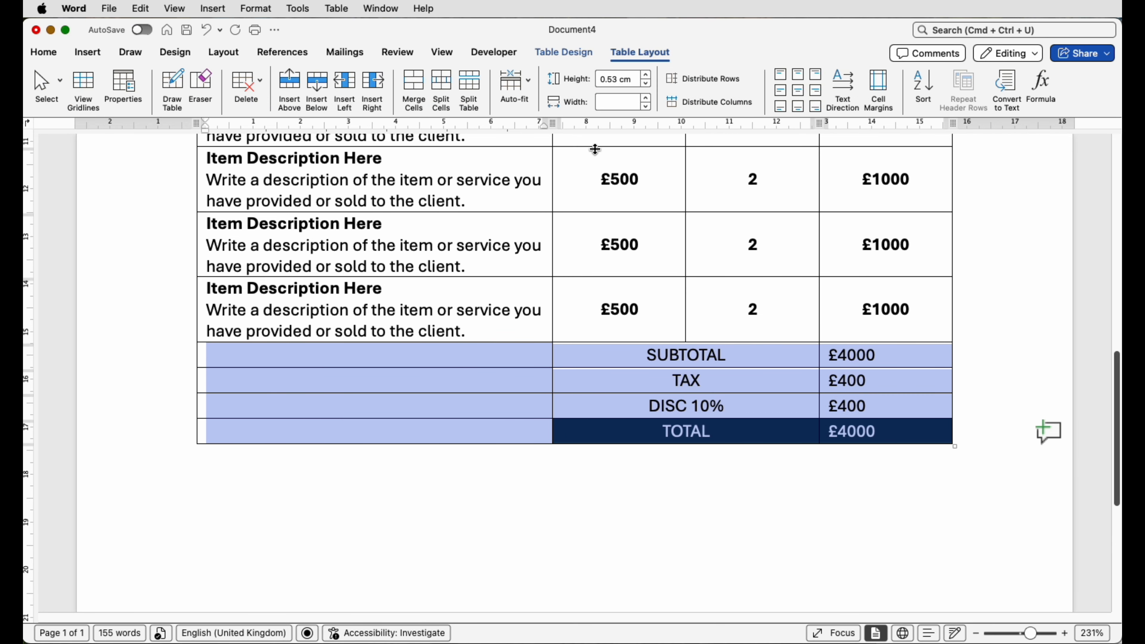
pyautogui.click(646, 76)
pyautogui.click(647, 76)
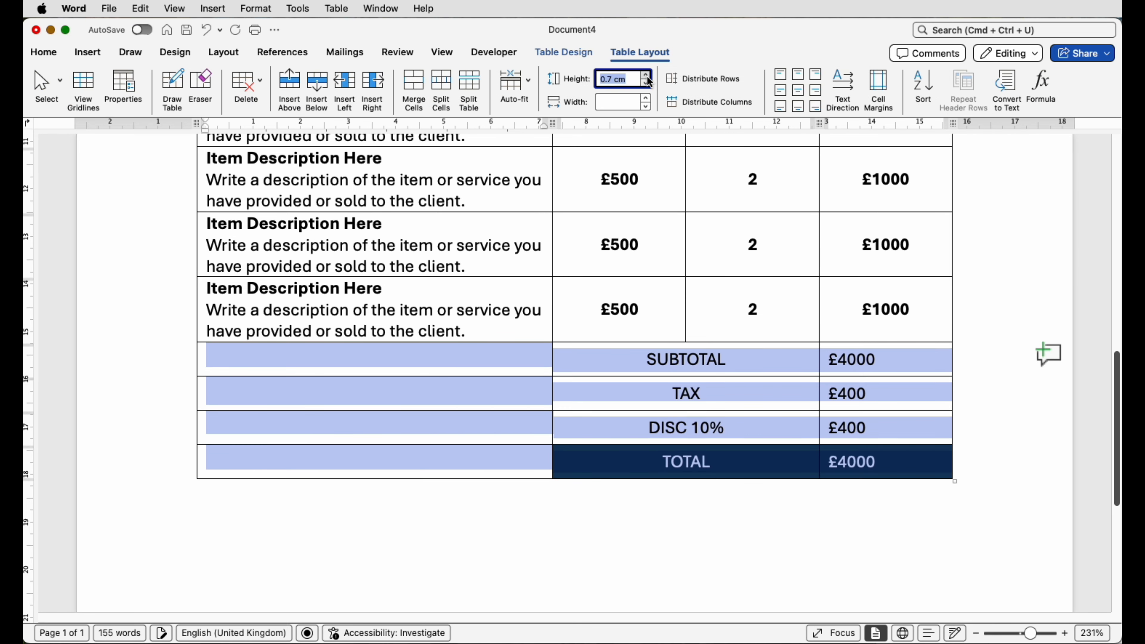
pyautogui.click(646, 77)
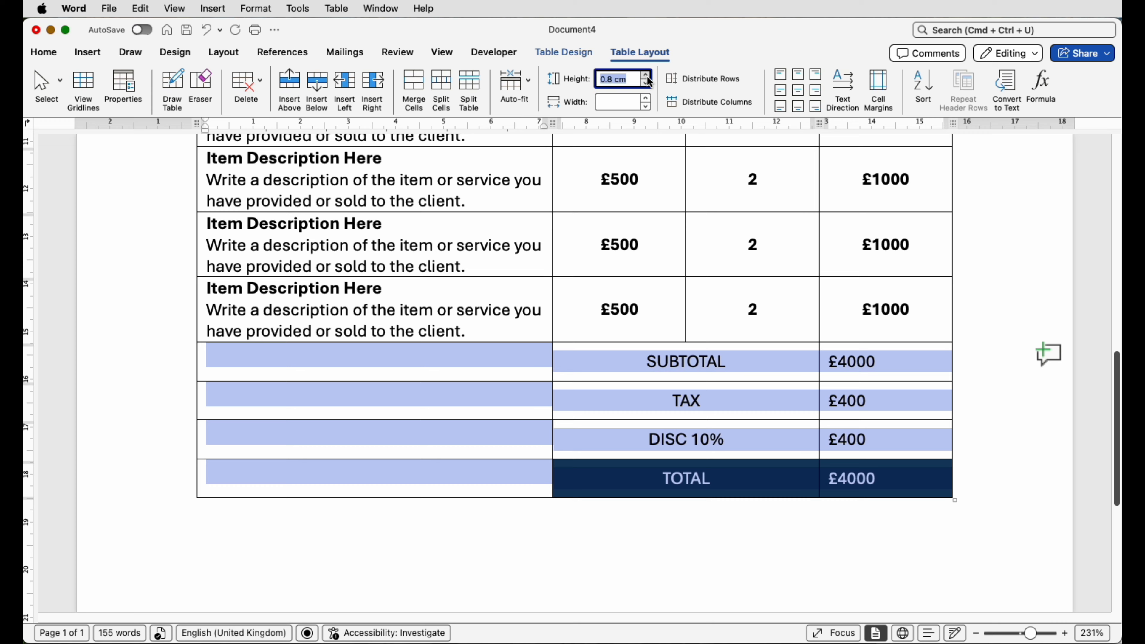
pyautogui.click(755, 411)
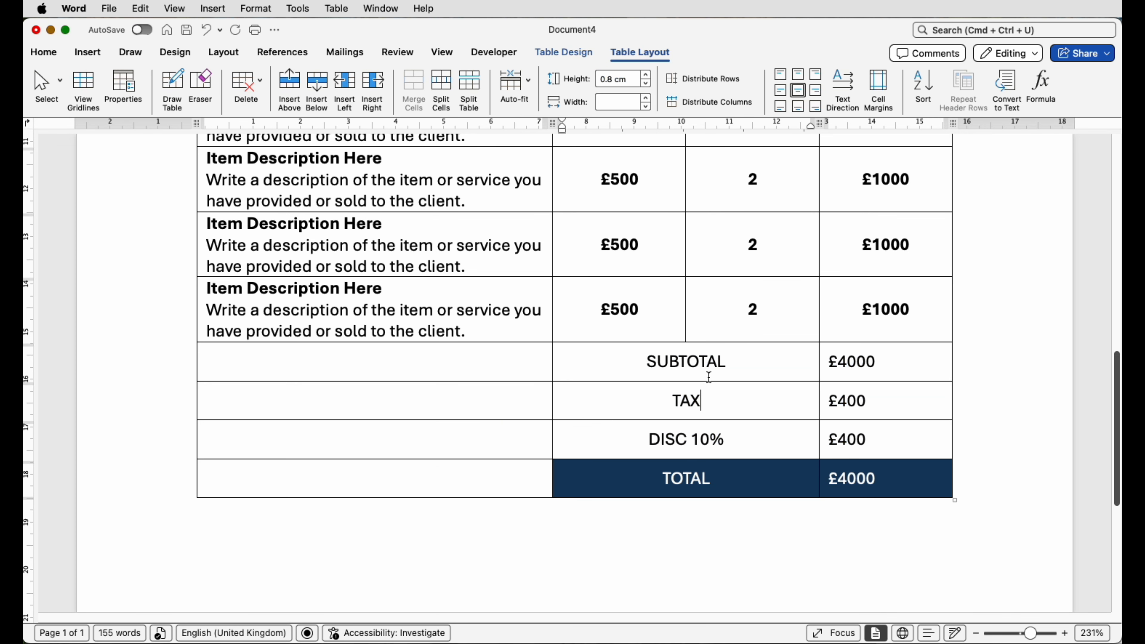
# - Remove all borders from the entire invoice table
pyautogui.moveTo(1032, 633); pyautogui.dragTo(1015, 633)
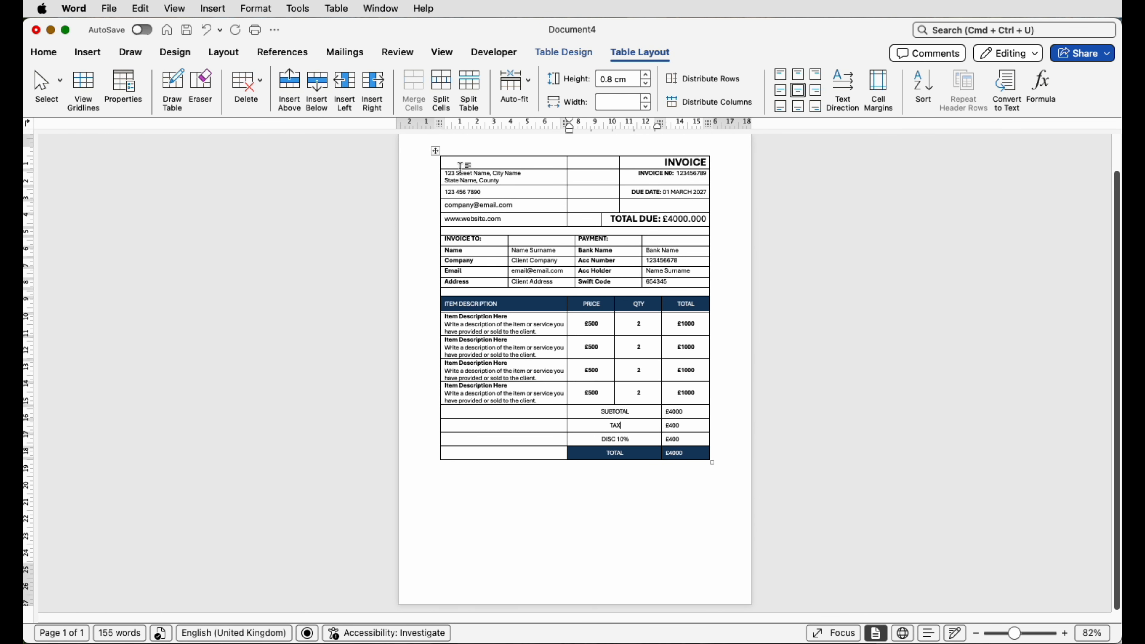
pyautogui.click(435, 151)
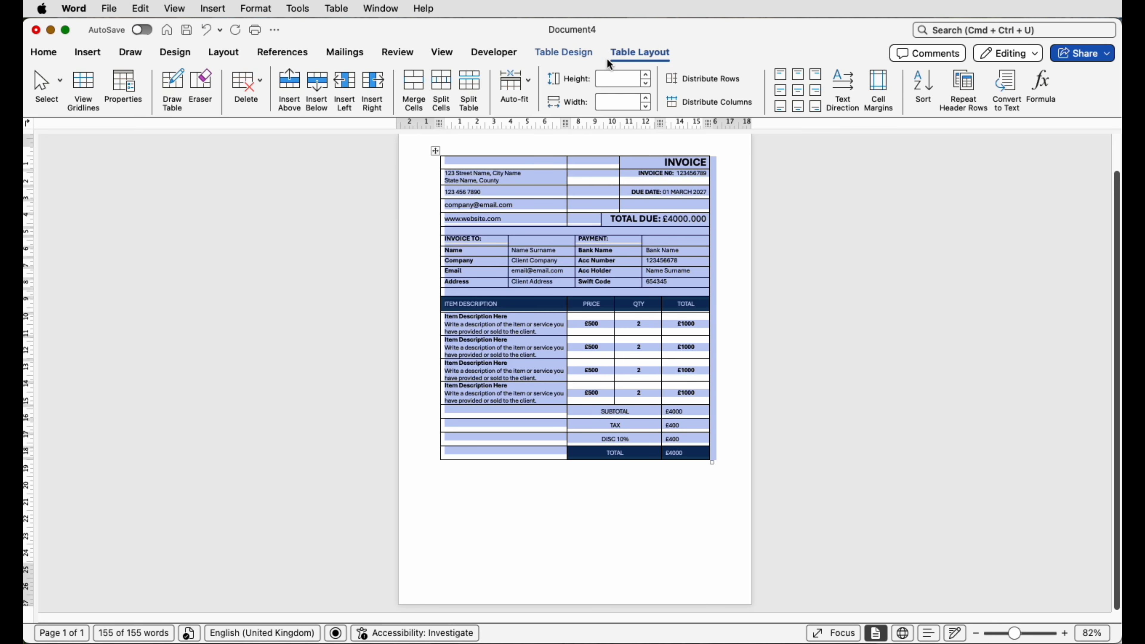
pyautogui.click(583, 54)
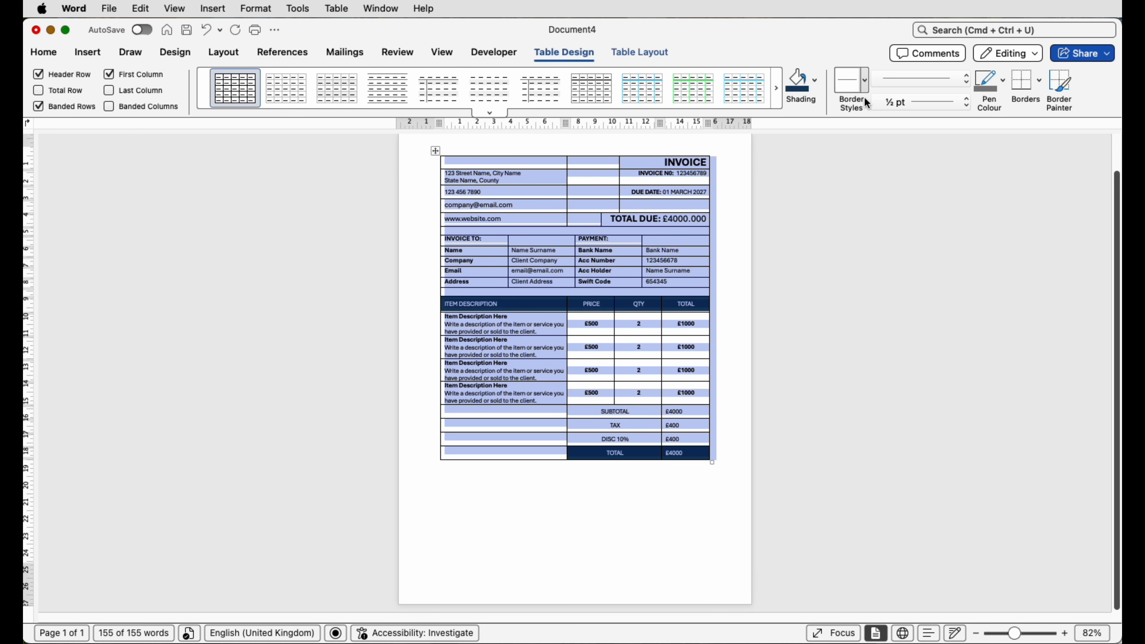
pyautogui.click(1038, 90)
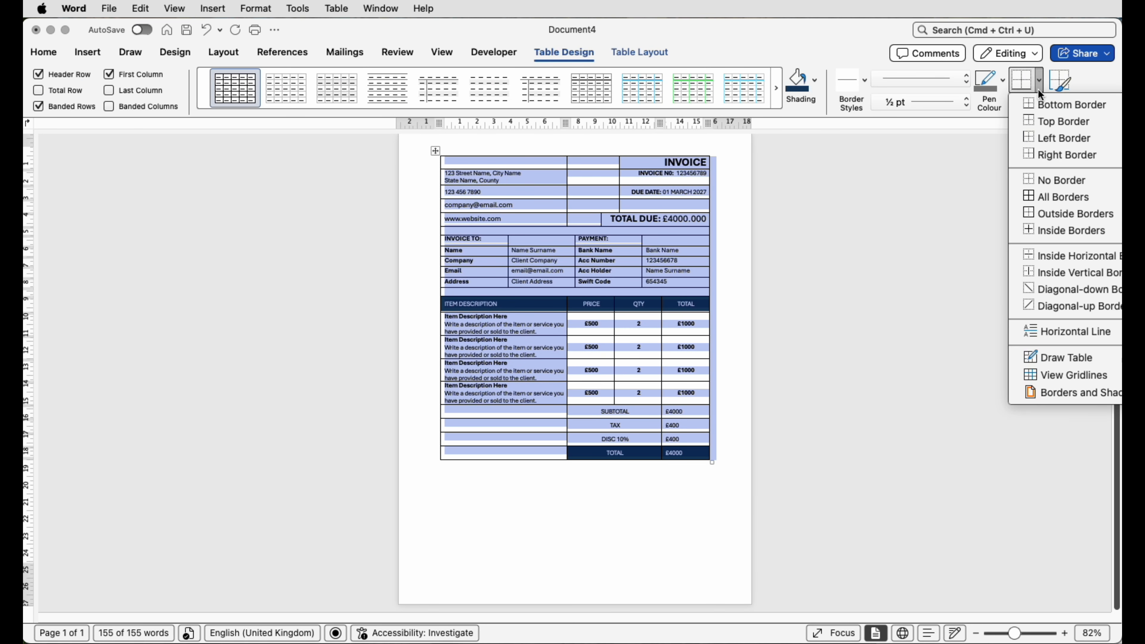
pyautogui.click(1031, 179)
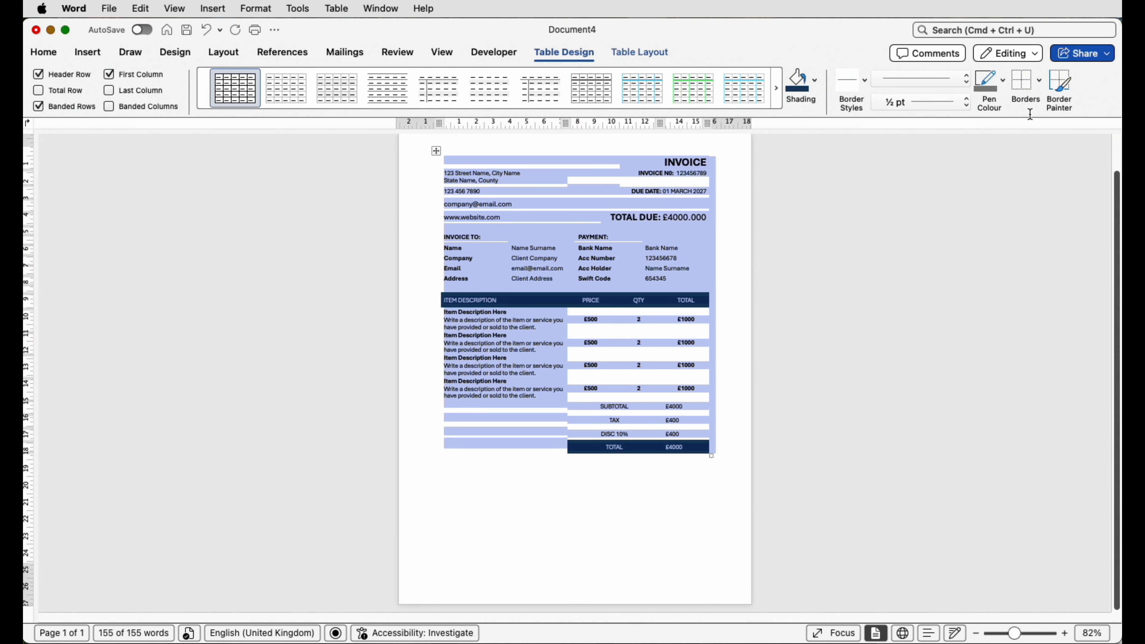
# - Turn on the display of table gridlines and deselect the table
pyautogui.click(1038, 89)
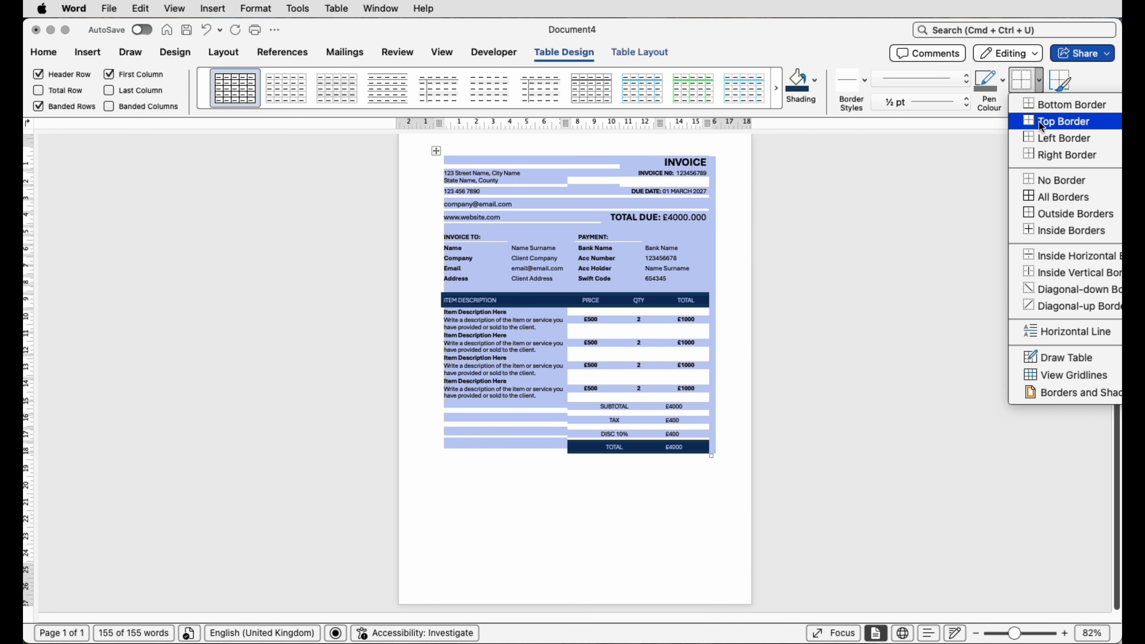
pyautogui.click(1040, 374)
pyautogui.click(581, 517)
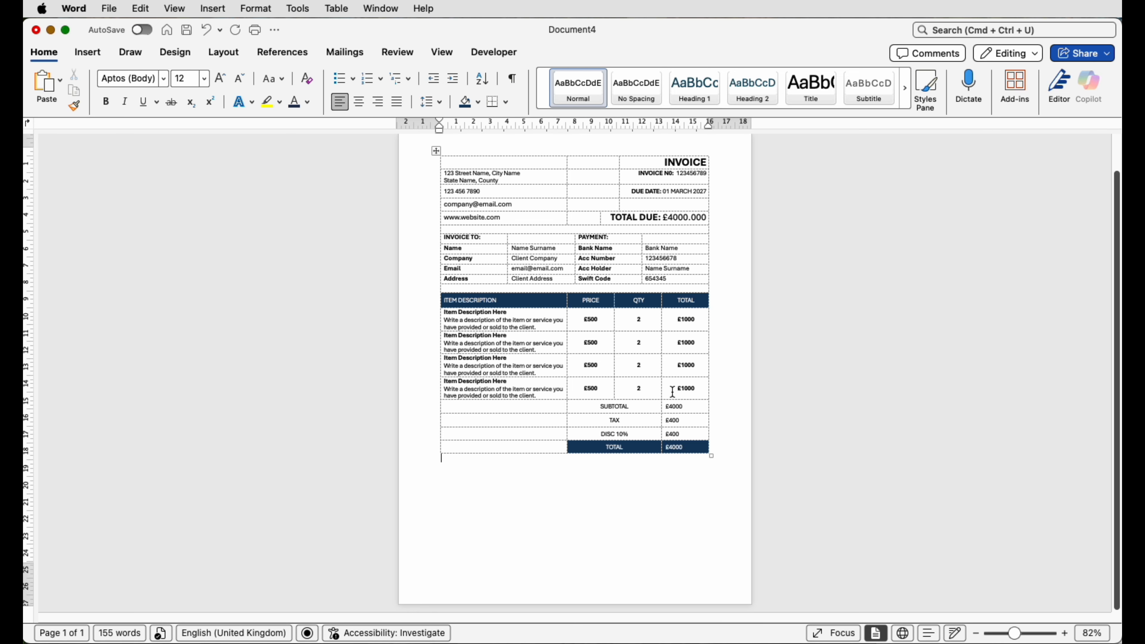
# - Apply grey ½ pt outside borders around the four item rows
pyautogui.moveTo(673, 391); pyautogui.dragTo(515, 324)
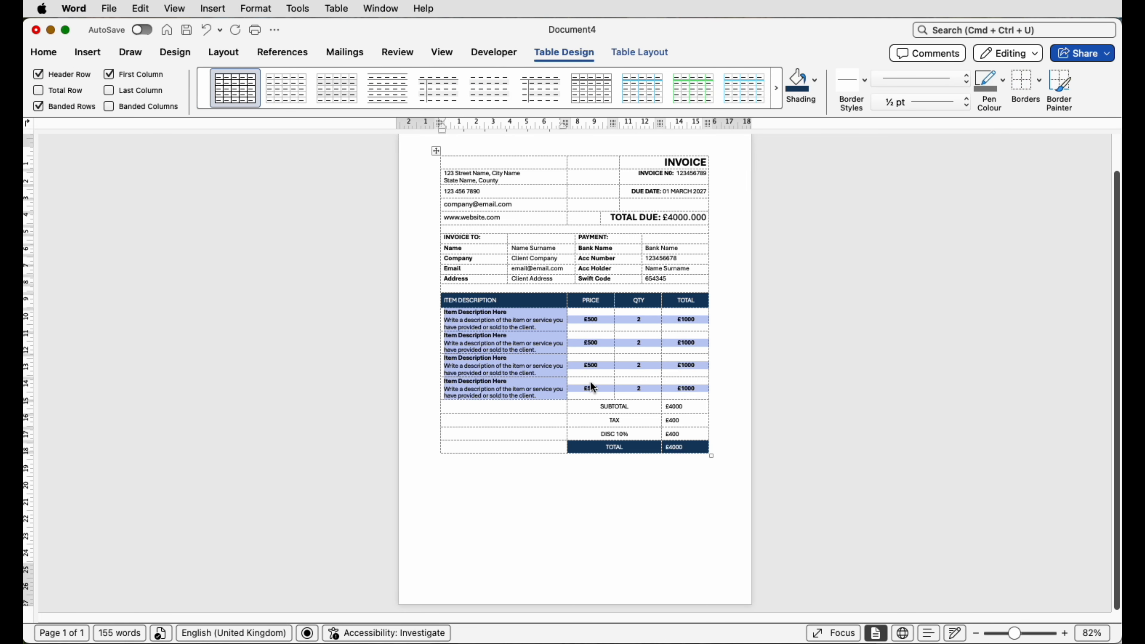
pyautogui.click(1004, 86)
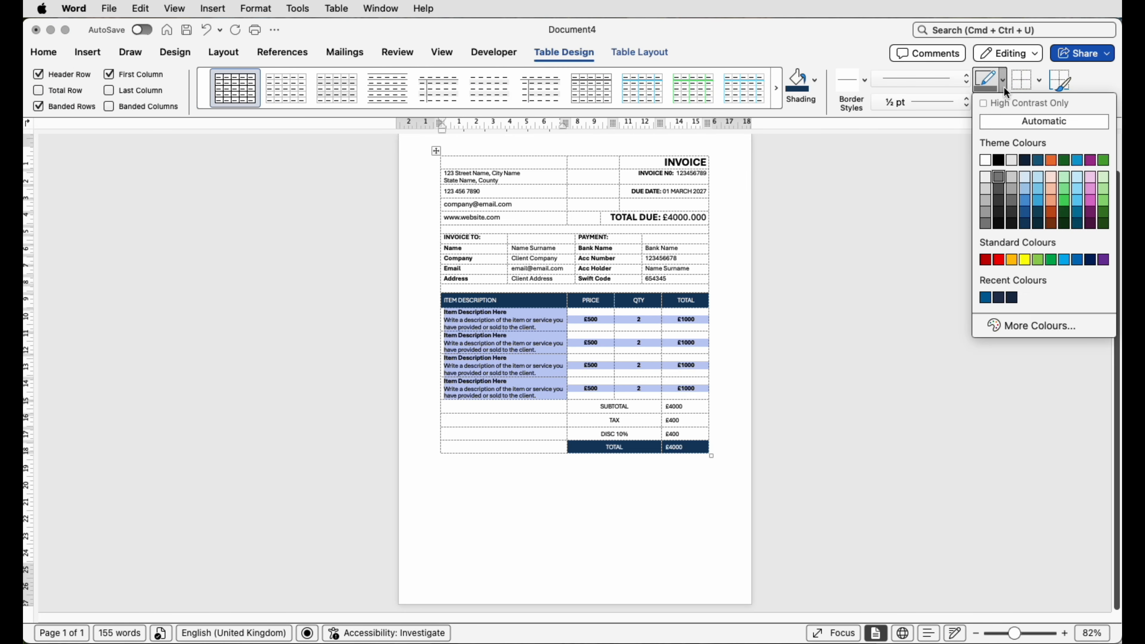
pyautogui.click(999, 177)
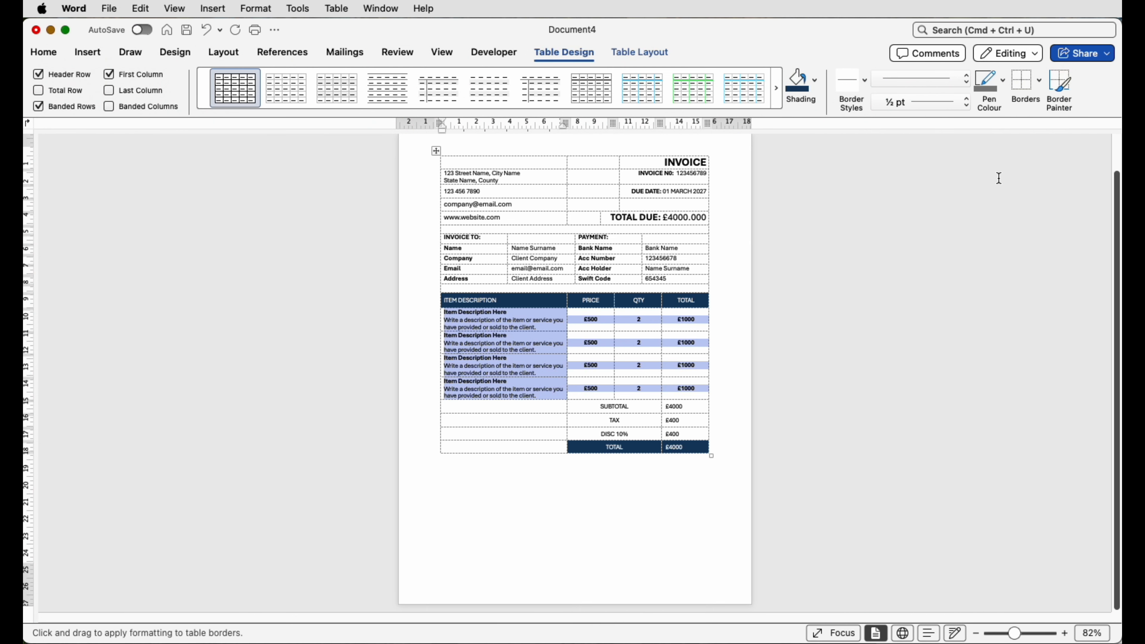
pyautogui.click(1038, 86)
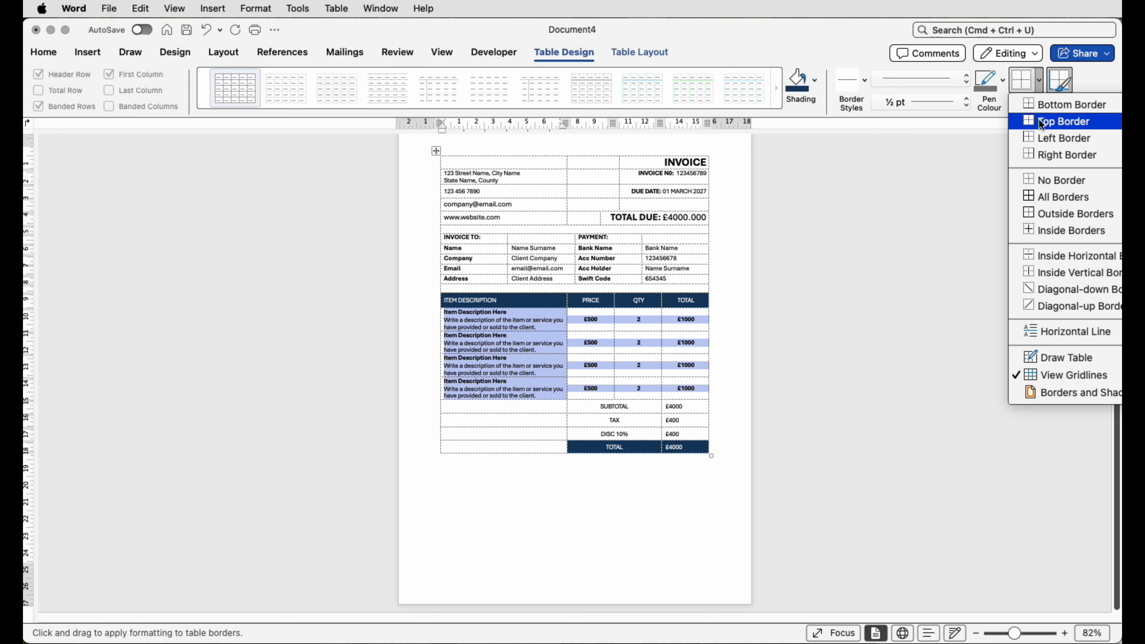
pyautogui.click(1038, 214)
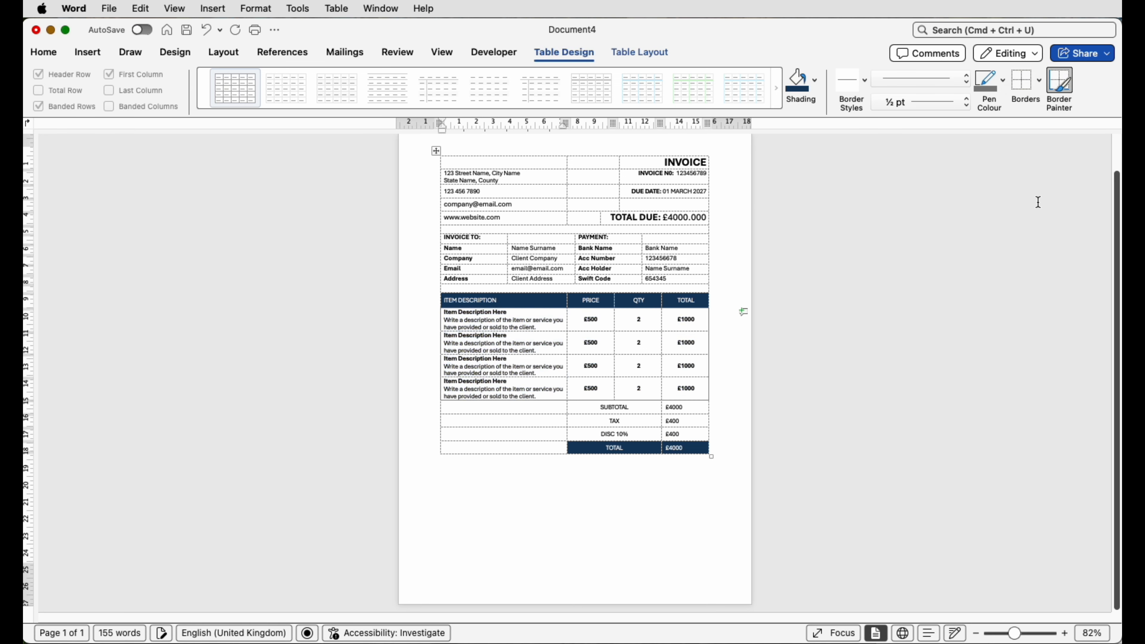
# - Add inside horizontal borders between the four item rows and deselect the table
pyautogui.click(1040, 83)
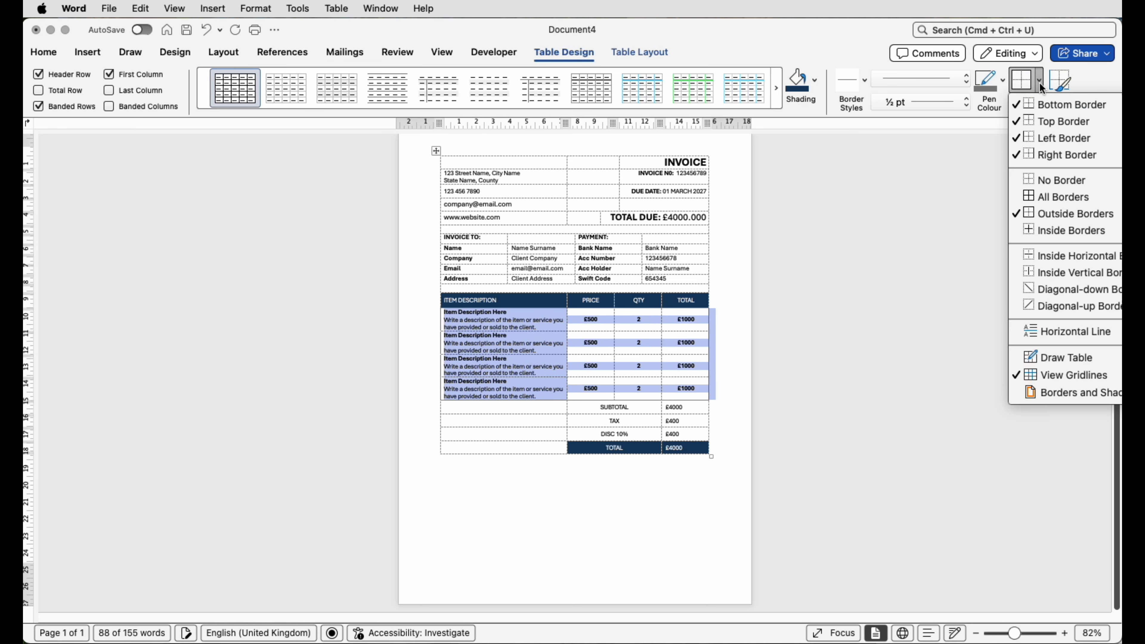
pyautogui.click(1041, 256)
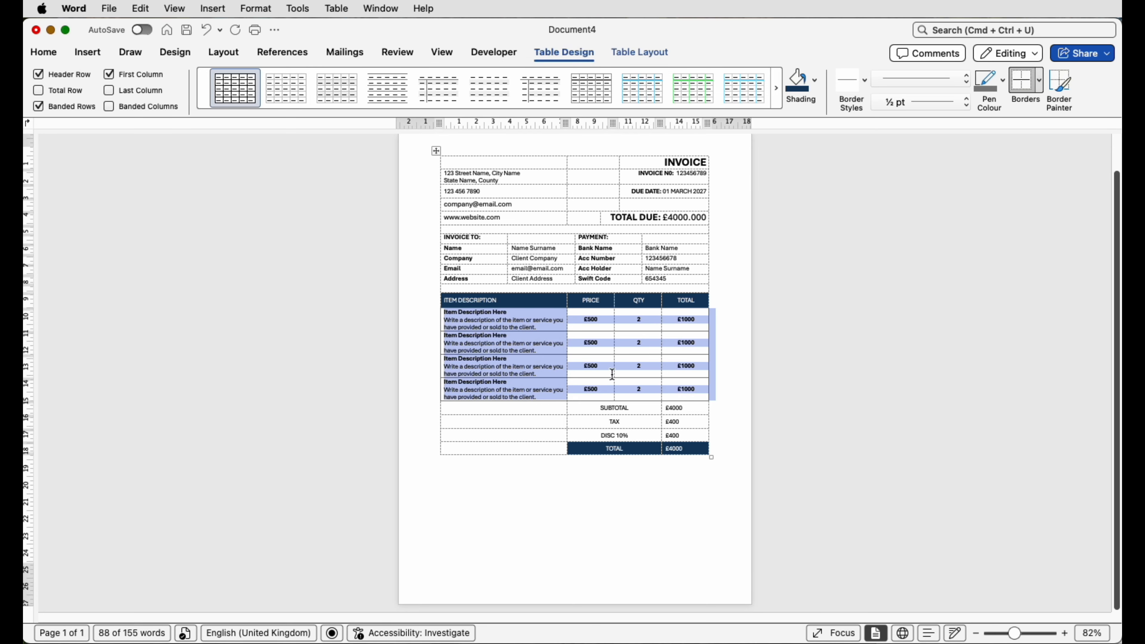
pyautogui.scroll(5, 898, 501)
pyautogui.click(880, 461)
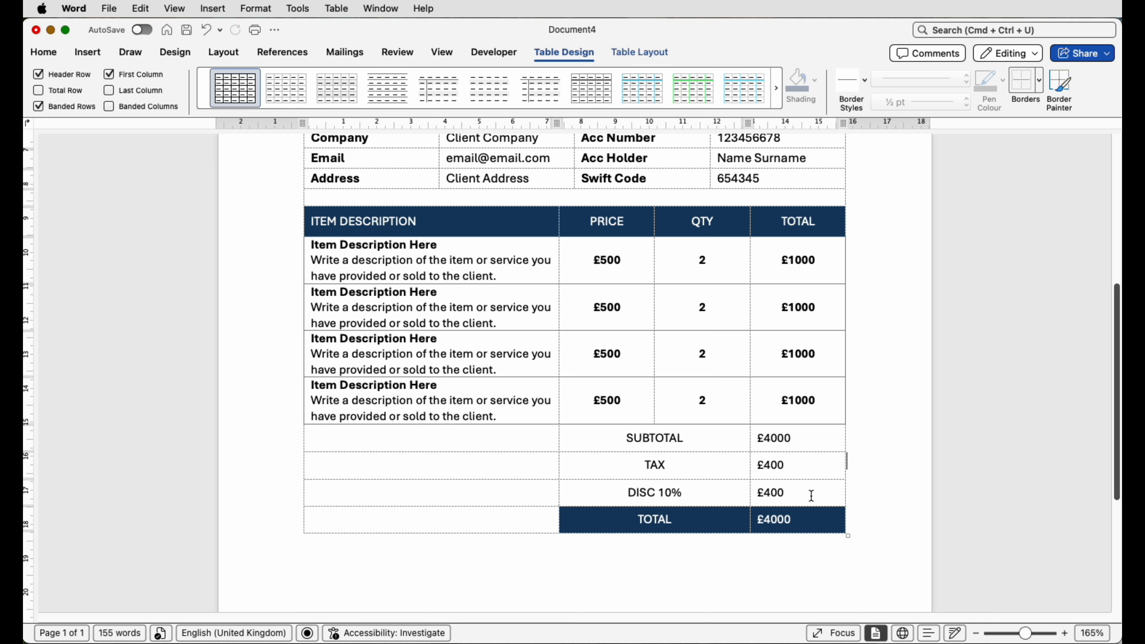
# - Apply inside horizontal borders to the SUBTOTAL, TAX and DISC 10% label and amount cells, and hide the table gridlines
pyautogui.moveTo(812, 495); pyautogui.dragTo(709, 446)
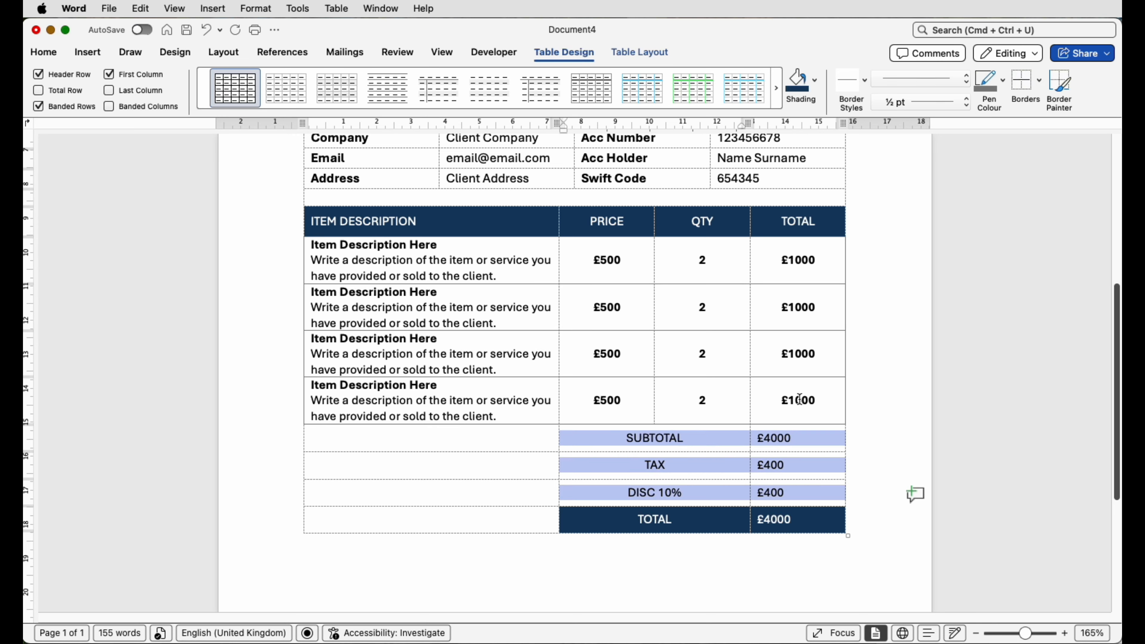
pyautogui.click(1023, 86)
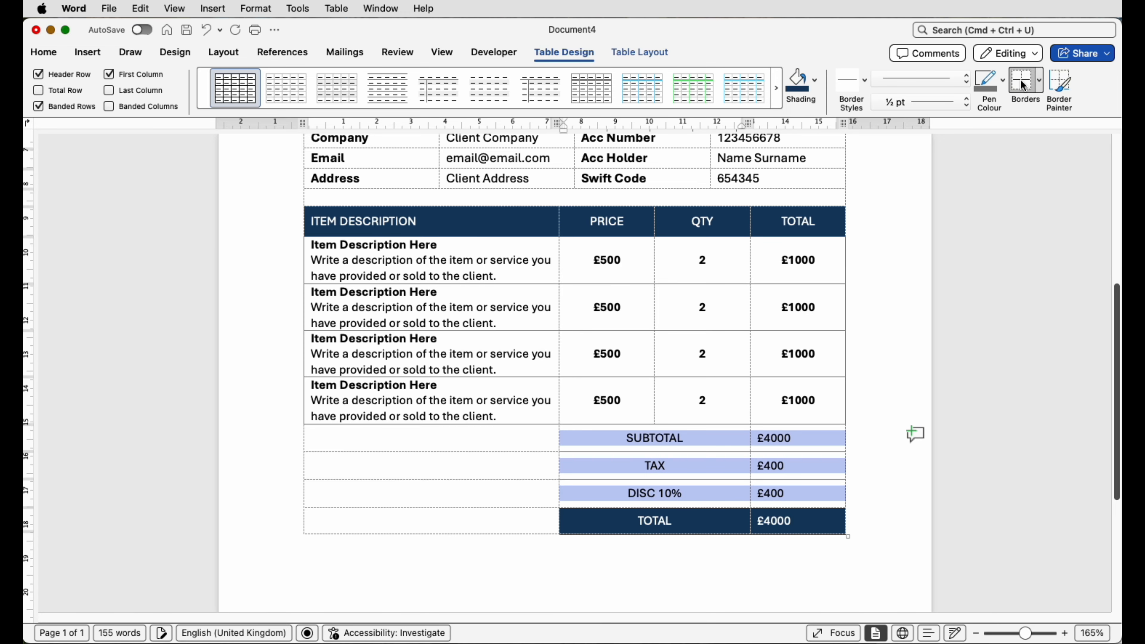
pyautogui.click(1040, 86)
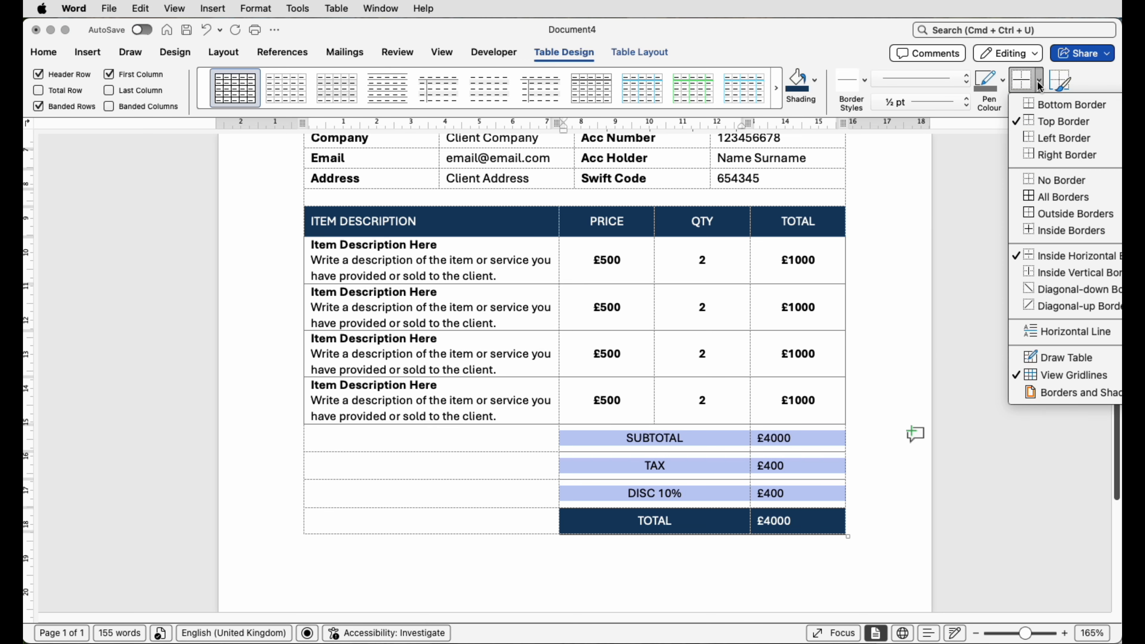
pyautogui.click(1027, 376)
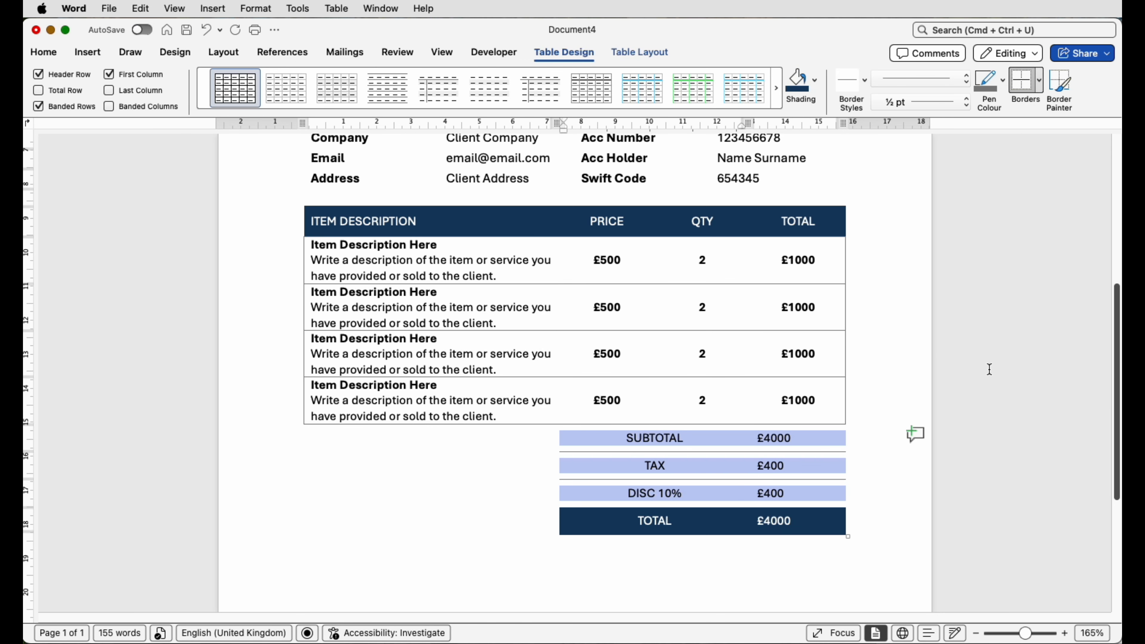
pyautogui.click(1008, 362)
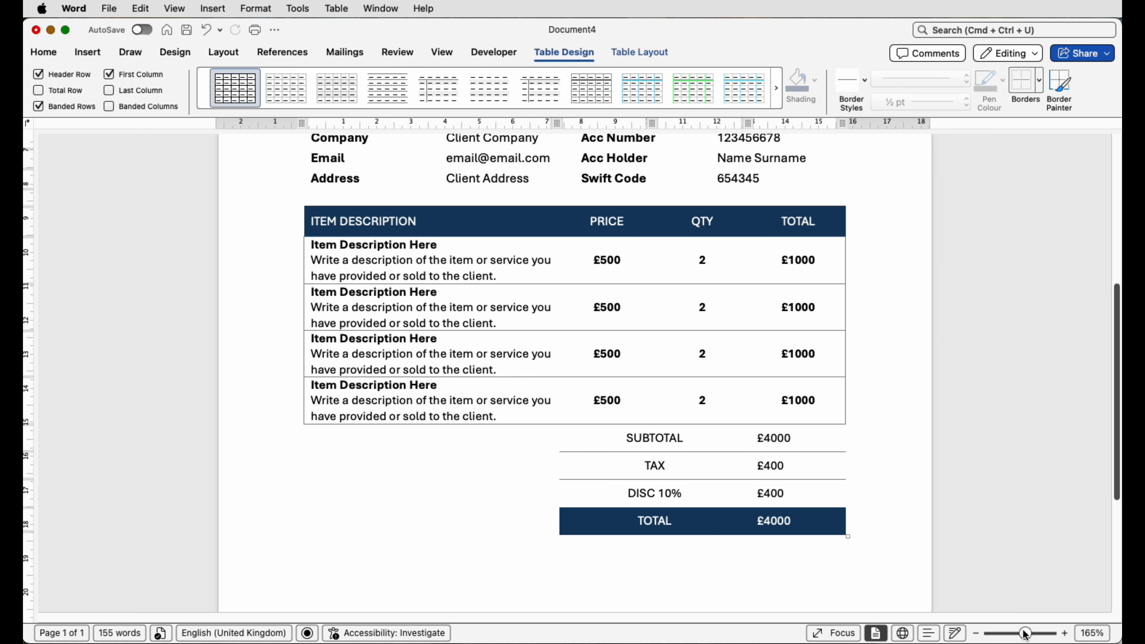
# - Set the height of the table row containing the INVOICE heading to 1 cm
pyautogui.moveTo(1025, 633); pyautogui.dragTo(1016, 635)
pyautogui.scroll(2, 726, 445)
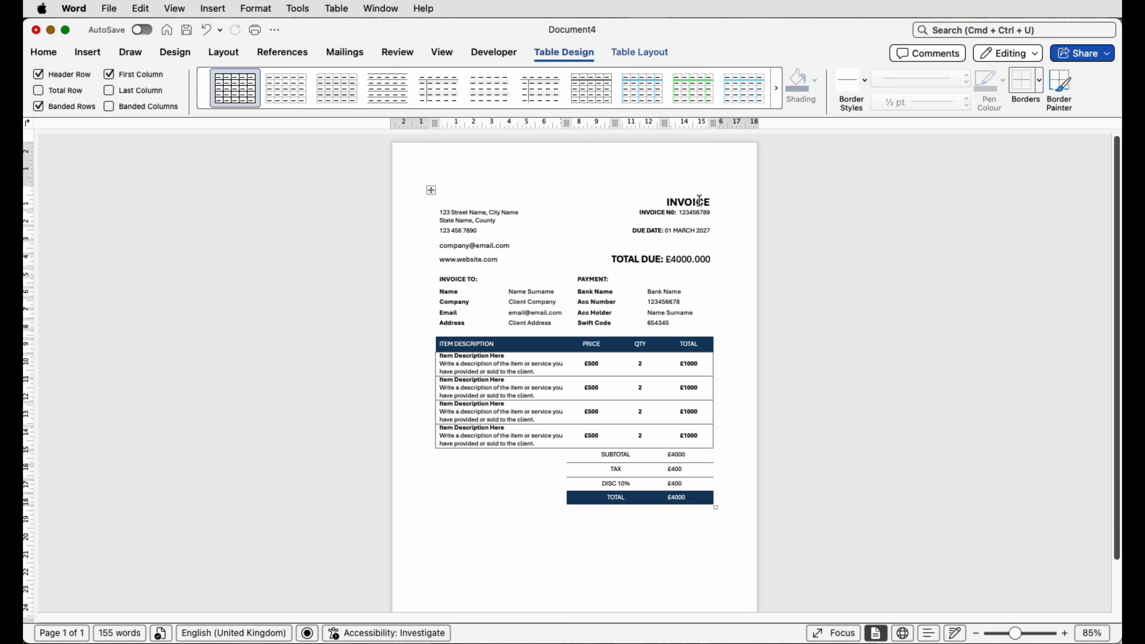
pyautogui.press('super+z')
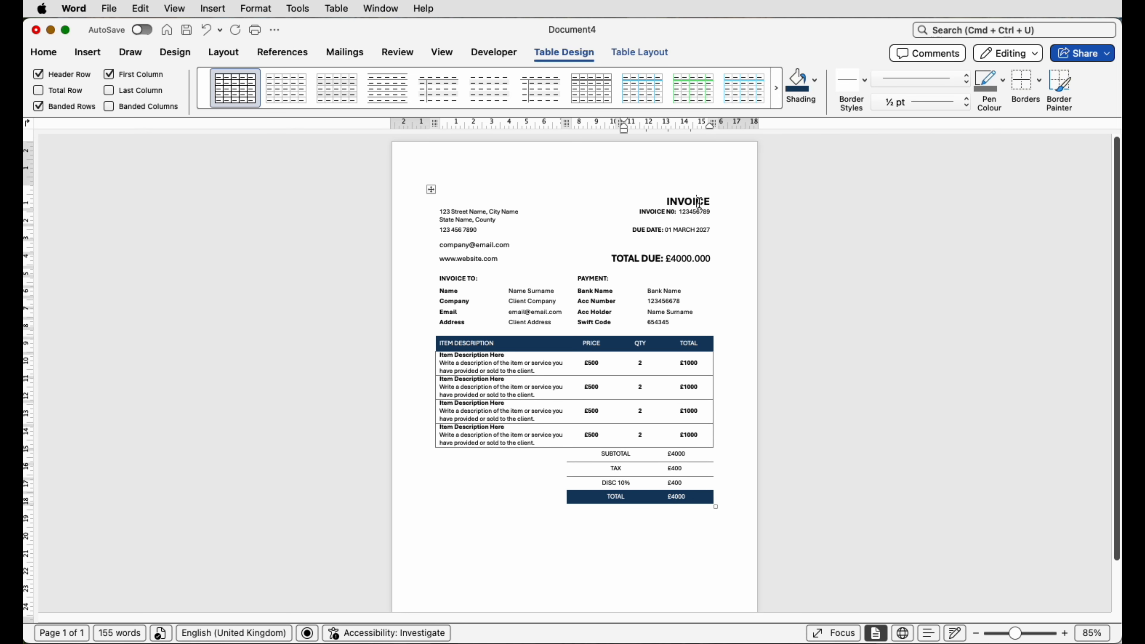
pyautogui.click(650, 49)
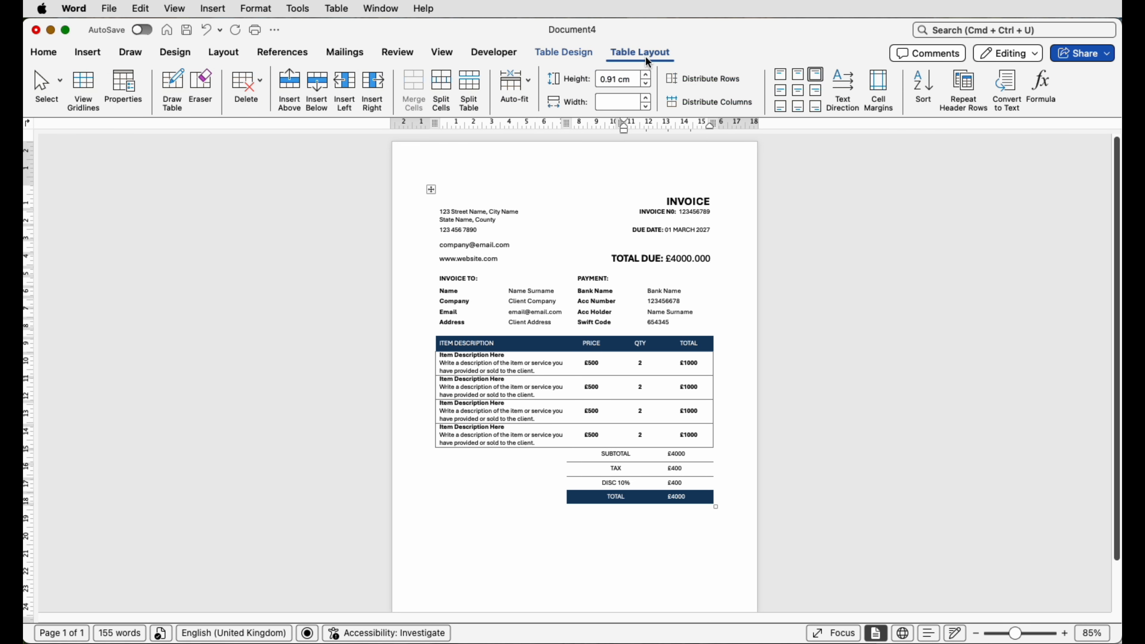
pyautogui.click(646, 77)
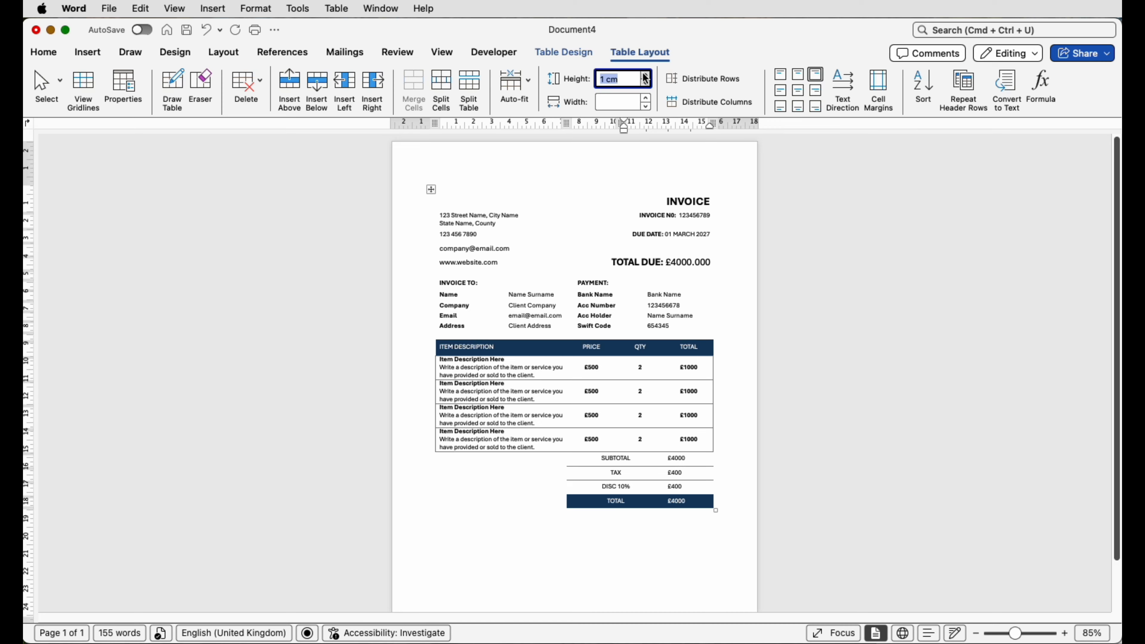
pyautogui.click(673, 550)
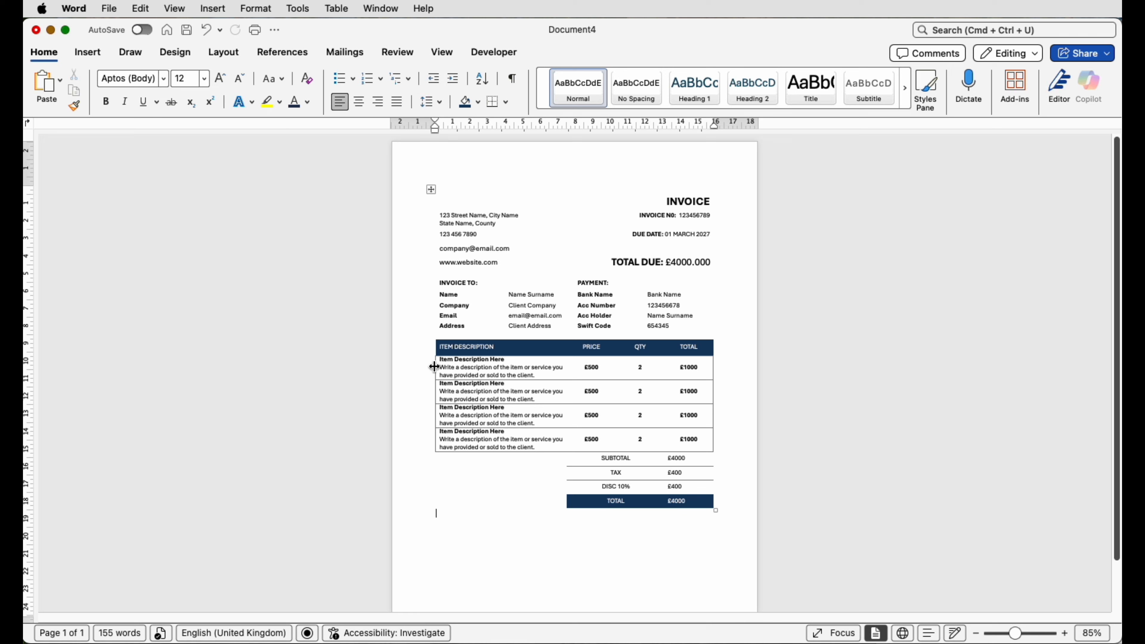
# - Move the table's left edge inward by about 1.8 cm and distribute the columns of the client and payment details evenly
pyautogui.moveTo(435, 367); pyautogui.dragTo(464, 370)
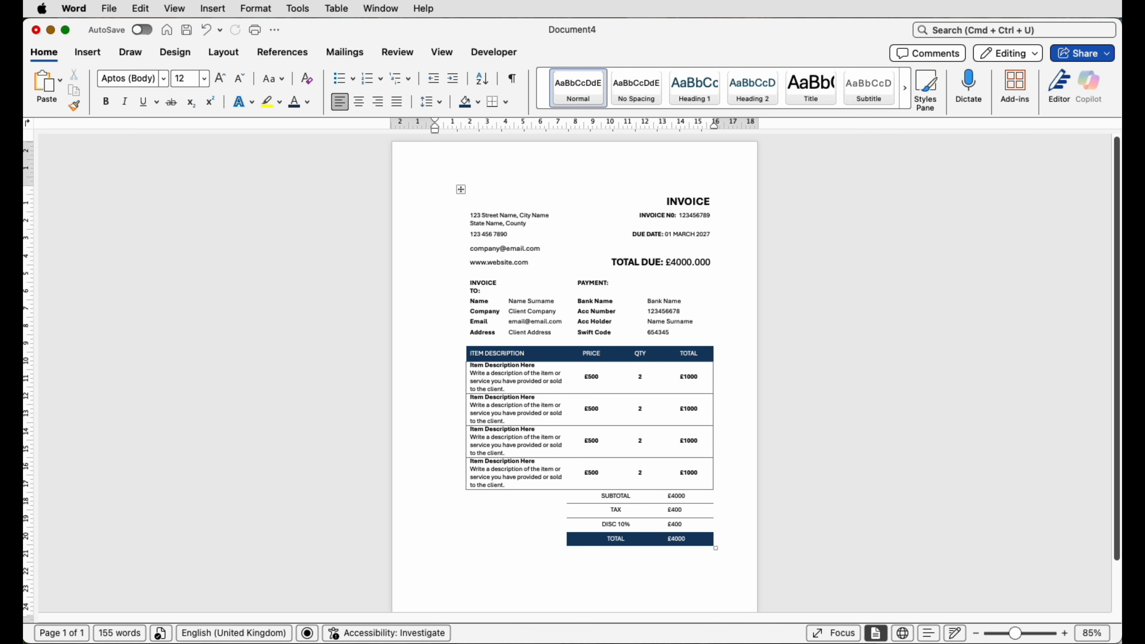
pyautogui.moveTo(687, 334); pyautogui.dragTo(487, 292)
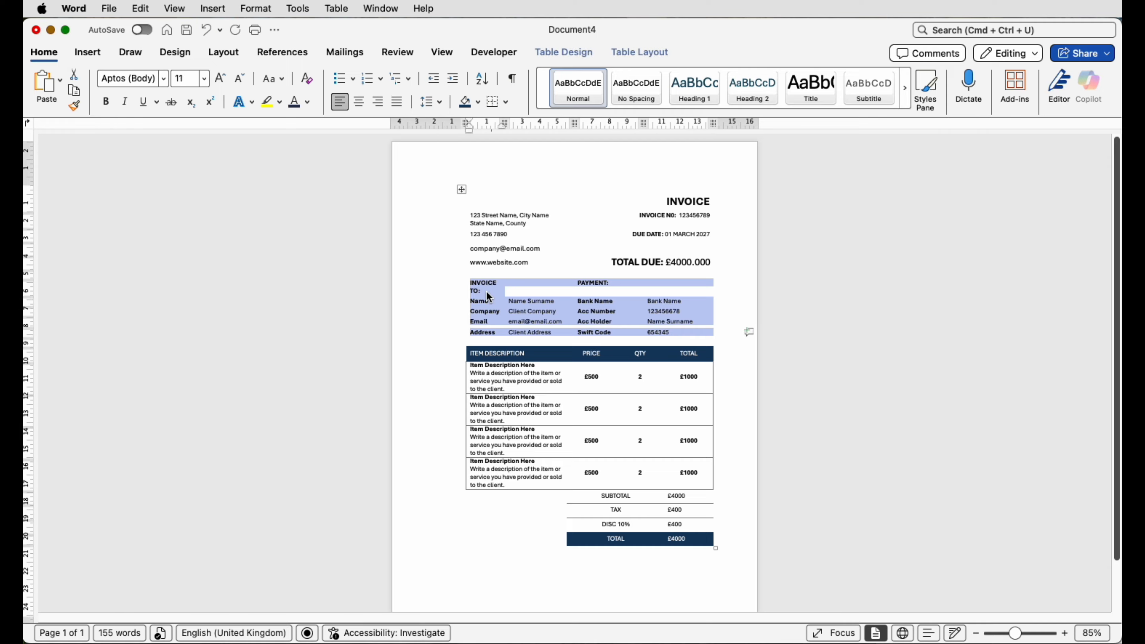
pyautogui.click(621, 52)
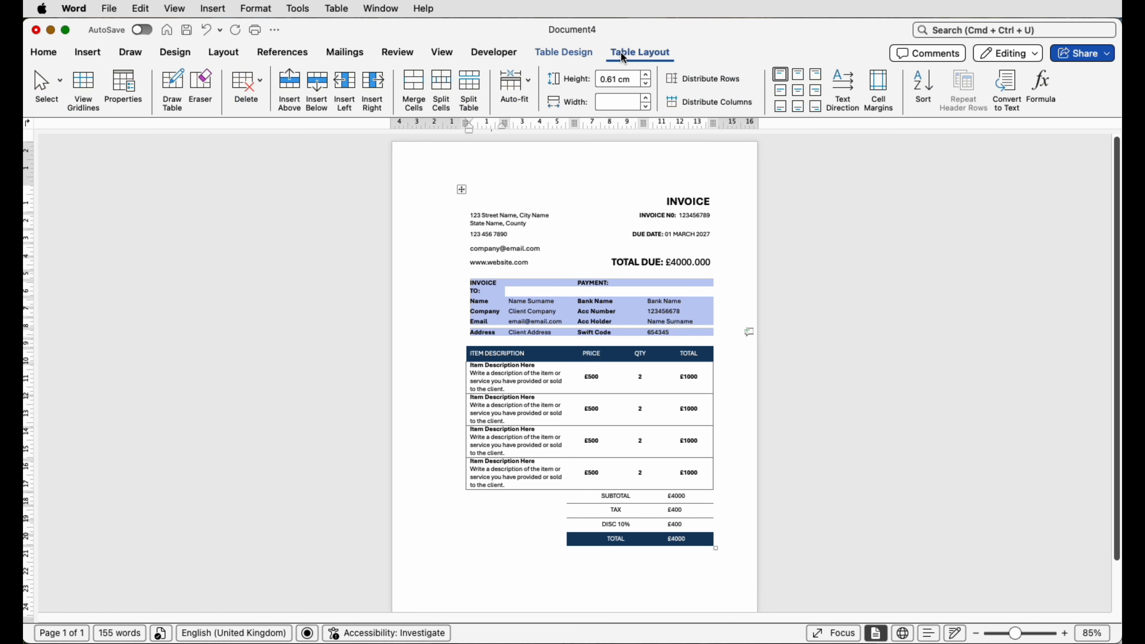
pyautogui.click(695, 103)
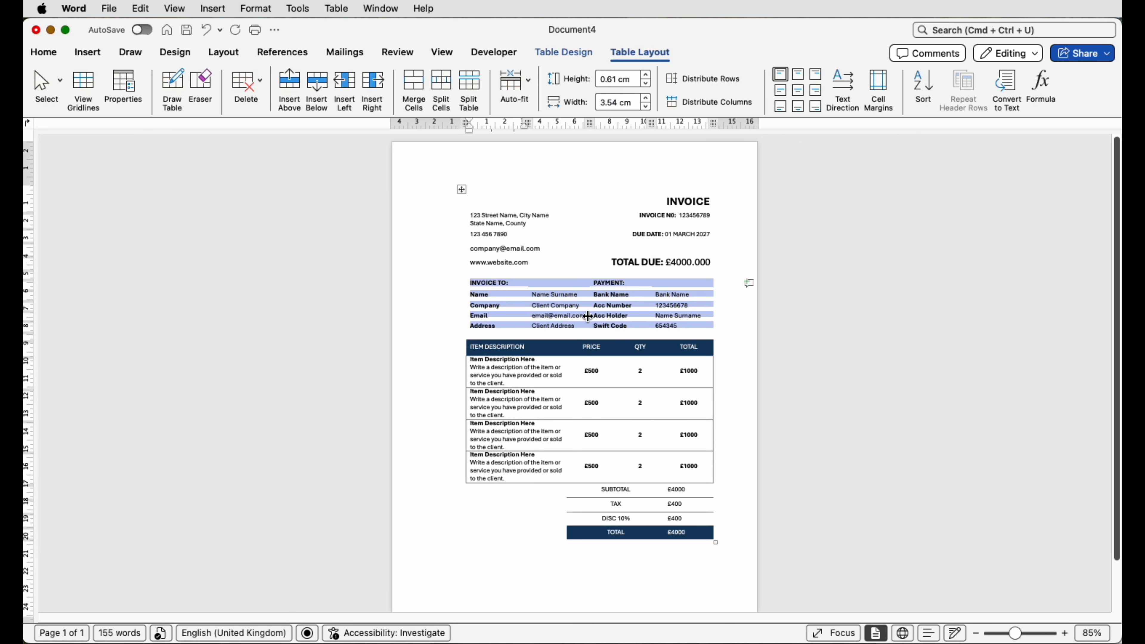
# - Align the client and payment details centre left in their cells and set those rows' height to 0.7 cm
pyautogui.click(782, 91)
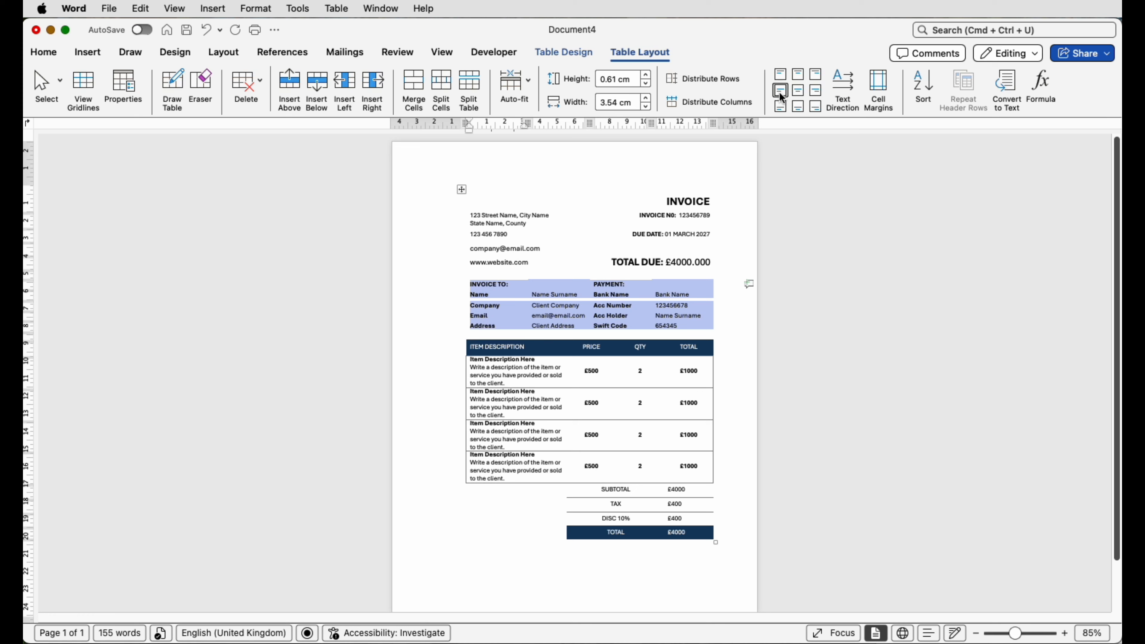
pyautogui.click(647, 82)
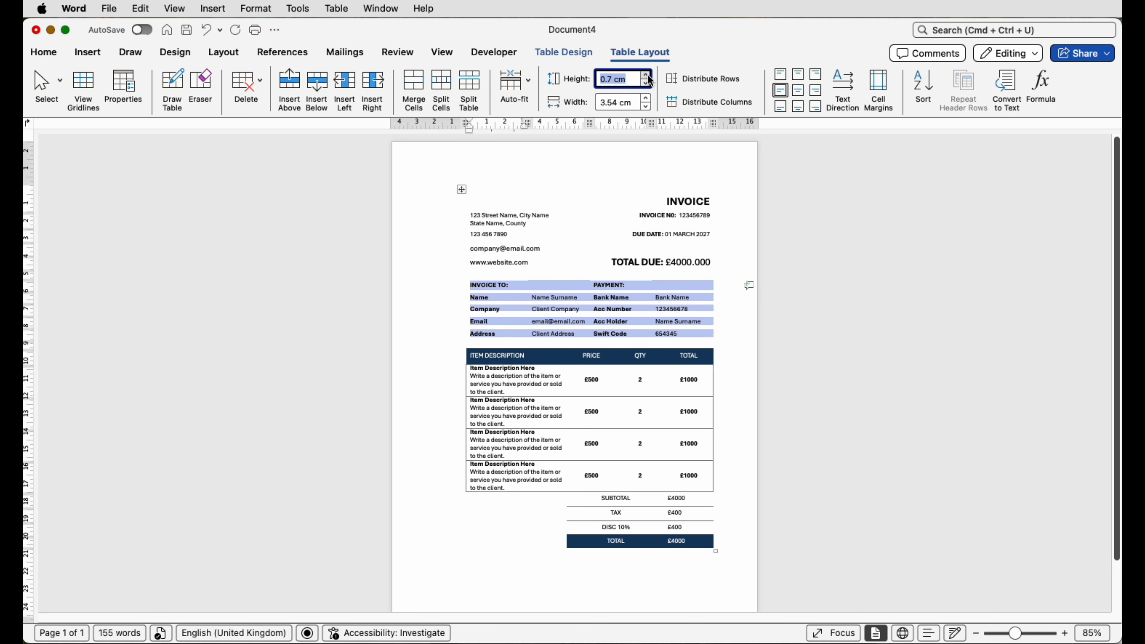
# - Draw a text box about 7.8 cm wide and 2.95 cm high below the table and paste the Terms & Conditions text into it
pyautogui.scroll(-3, 493, 529)
pyautogui.click(493, 529)
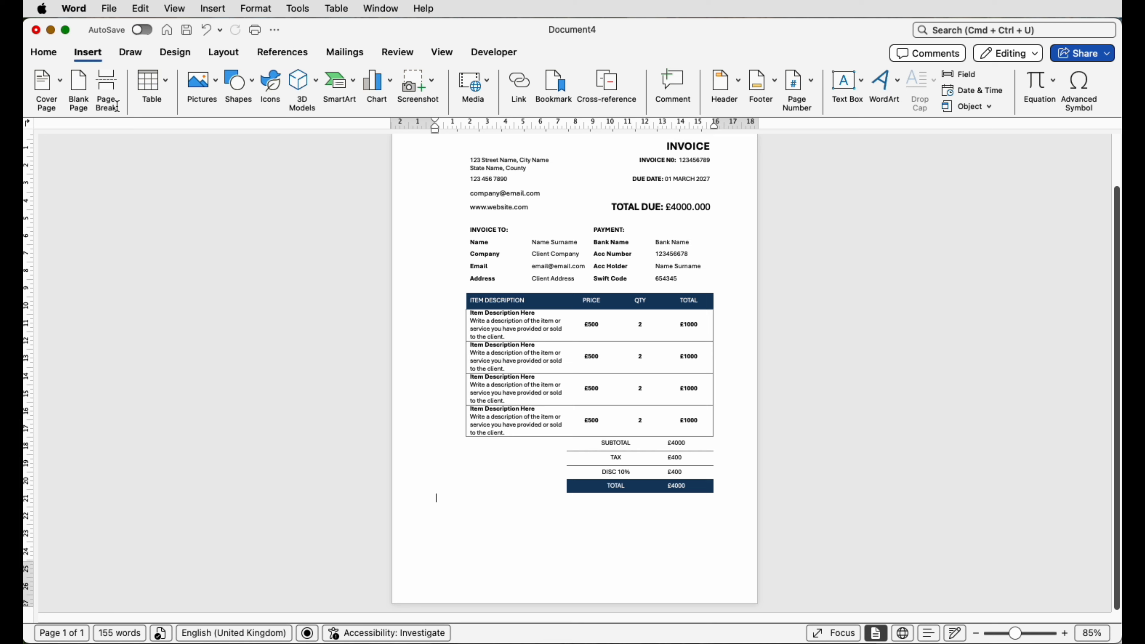
pyautogui.click(863, 83)
pyautogui.click(868, 104)
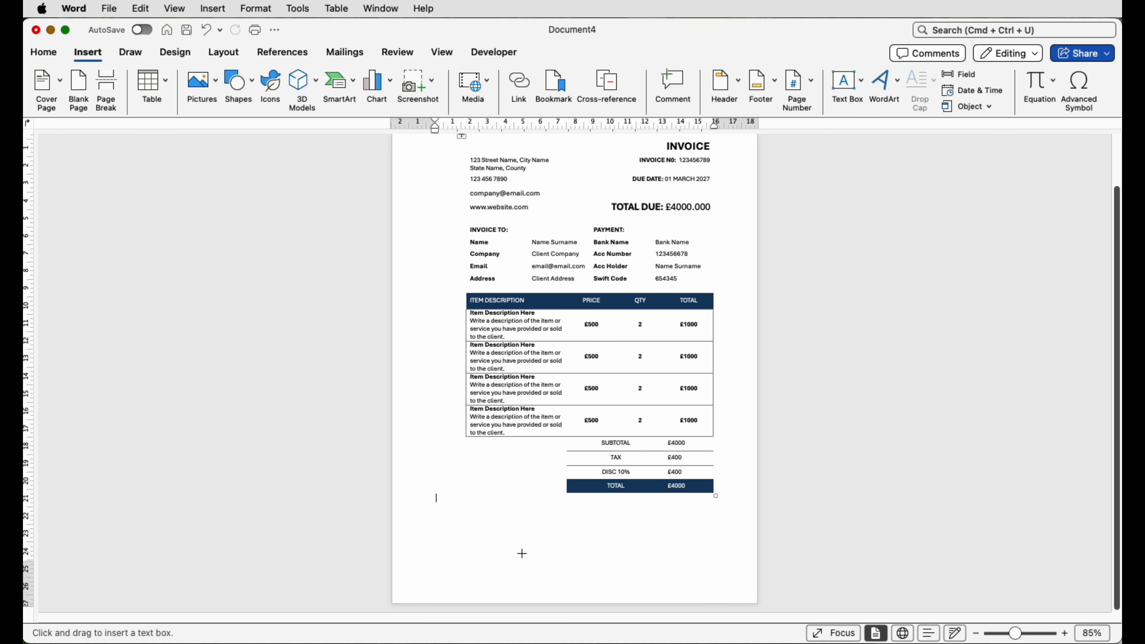
pyautogui.moveTo(448, 520); pyautogui.dragTo(583, 569)
pyautogui.press('super+v')
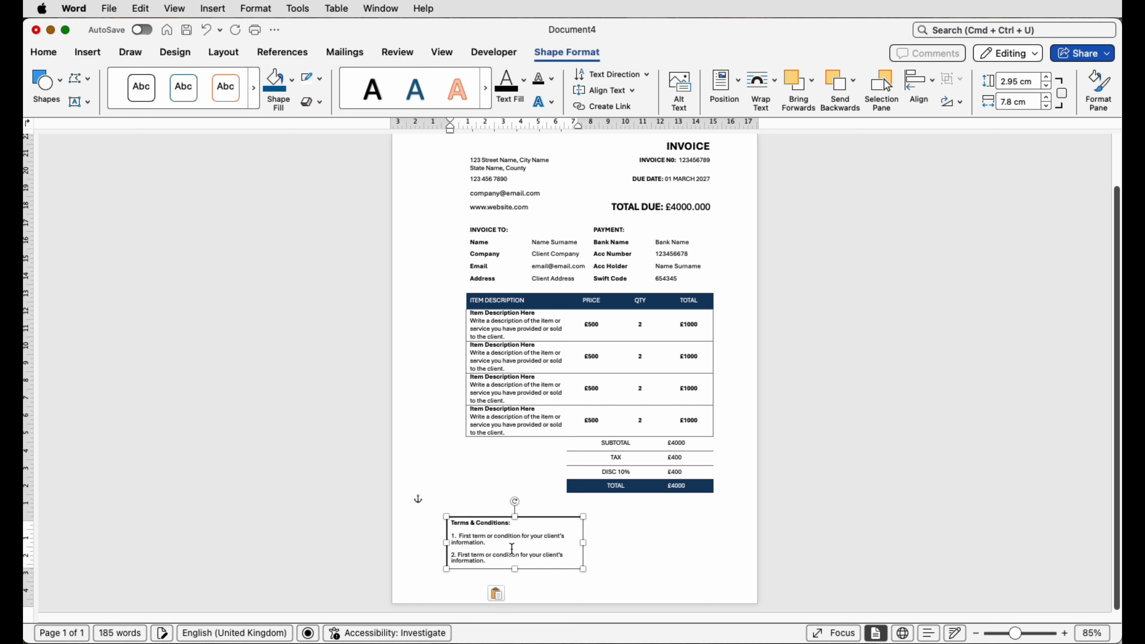
# - Resize the Terms & Conditions text box to about 9.4 cm wide and 3.38 cm high and move it towards the page's left margin
pyautogui.moveTo(1016, 638); pyautogui.dragTo(1026, 634)
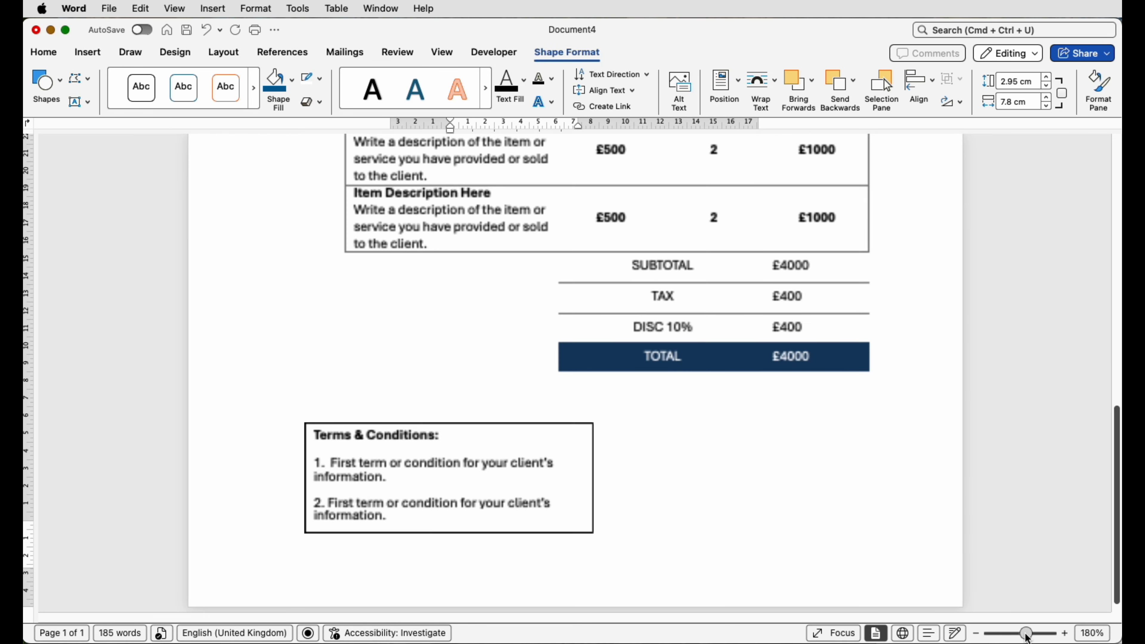
pyautogui.scroll(2, 649, 537)
pyautogui.scroll(-2, 504, 540)
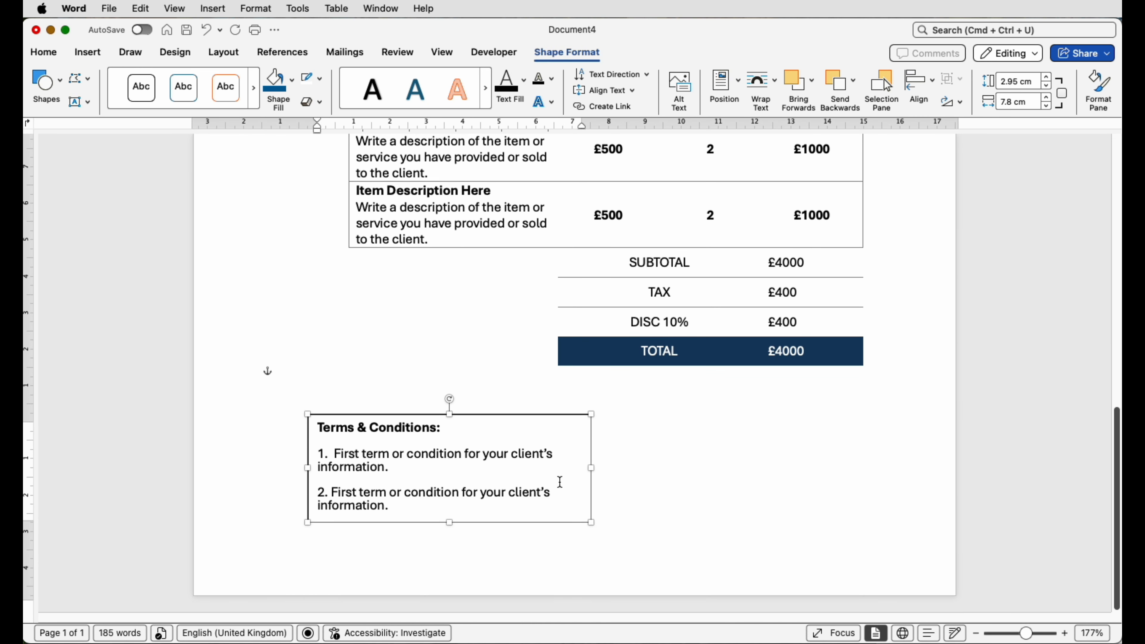
pyautogui.moveTo(592, 470); pyautogui.dragTo(624, 472)
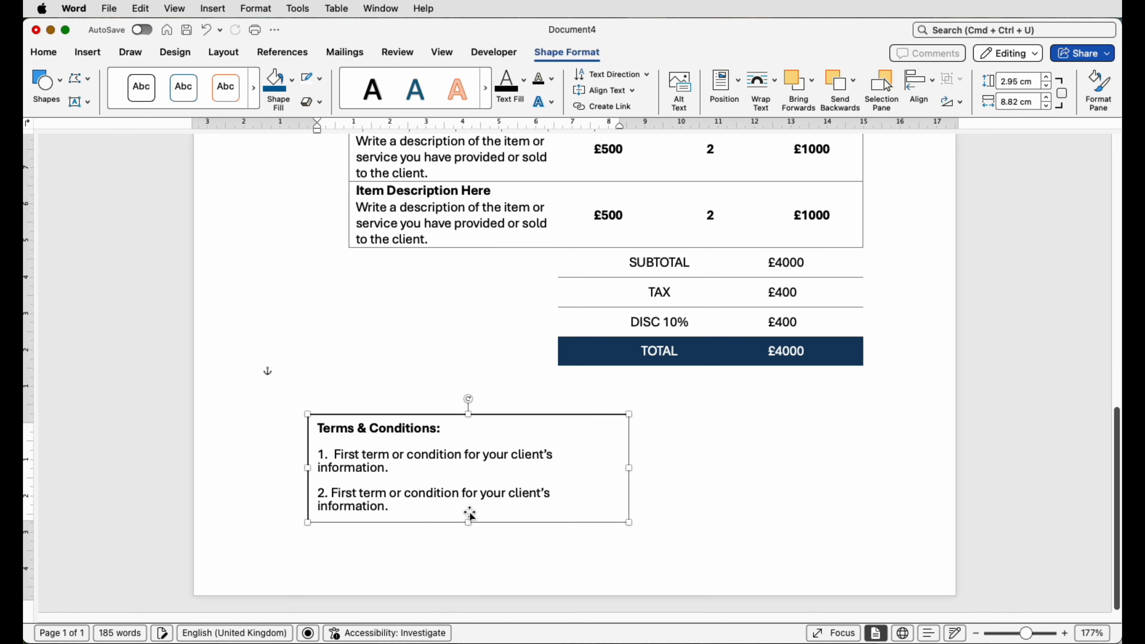
pyautogui.moveTo(468, 522); pyautogui.dragTo(468, 567)
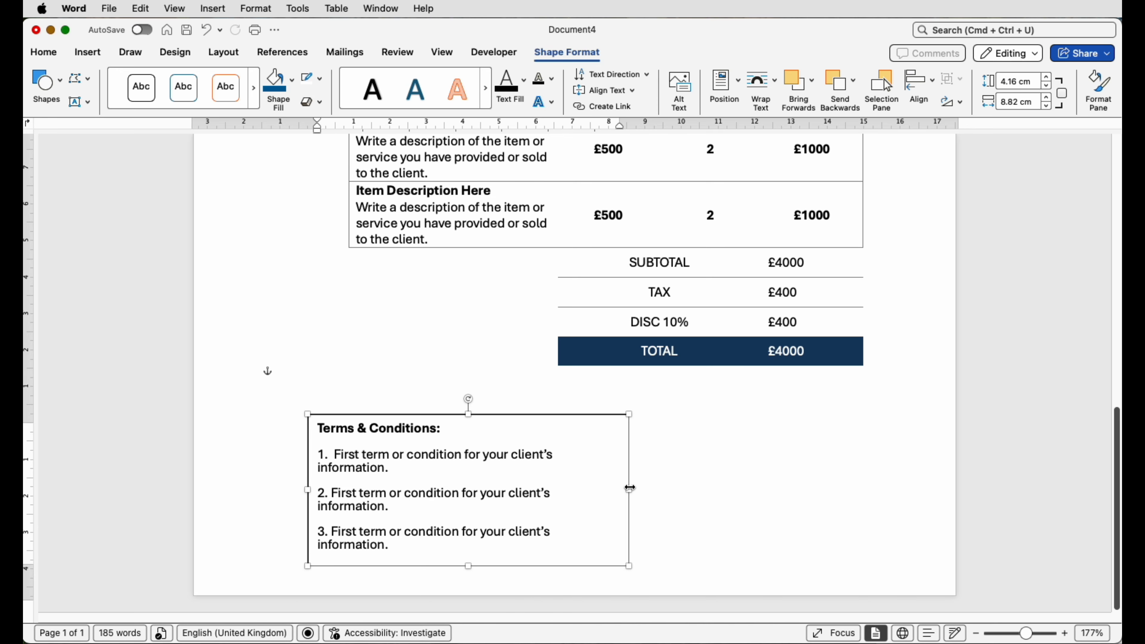
pyautogui.moveTo(630, 490); pyautogui.dragTo(651, 490)
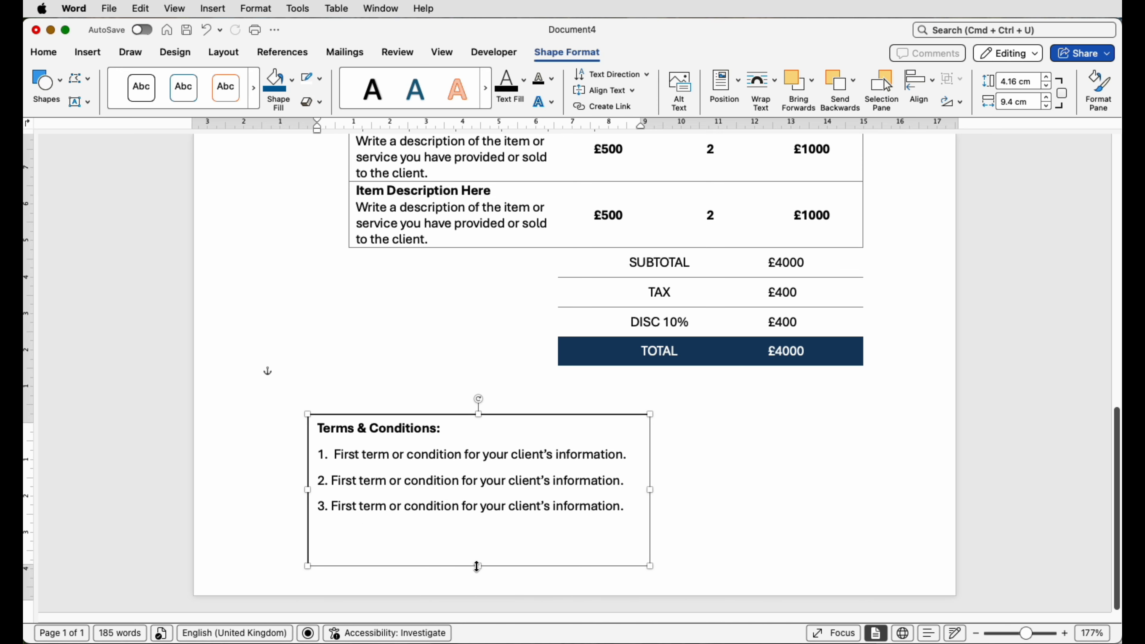
pyautogui.moveTo(477, 566); pyautogui.dragTo(467, 537)
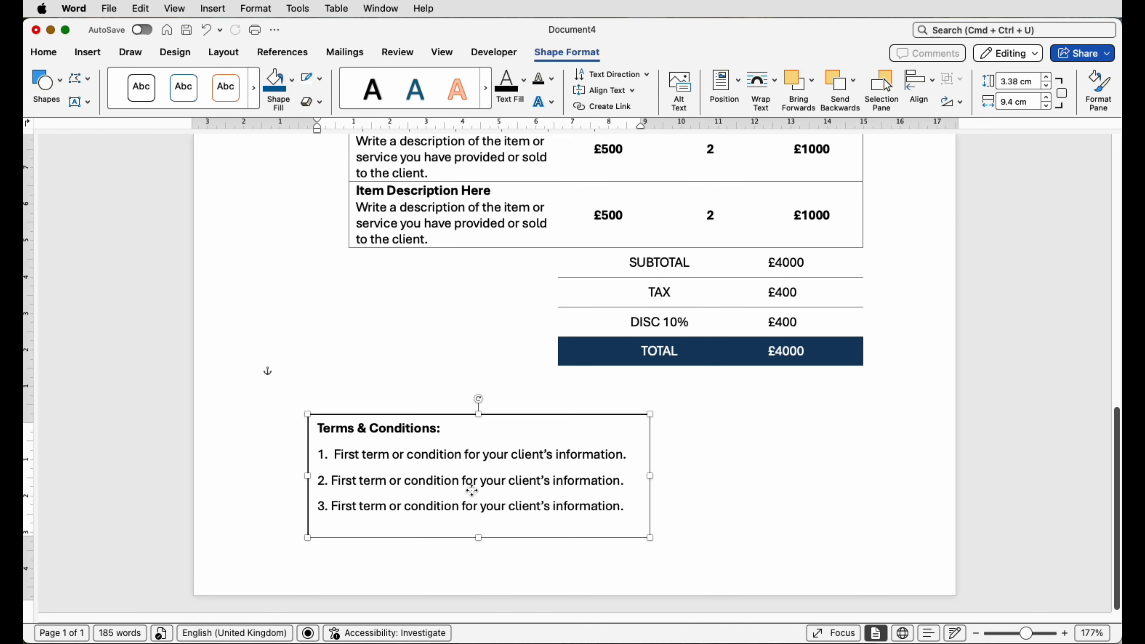
pyautogui.moveTo(469, 493); pyautogui.dragTo(429, 493)
pyautogui.click(670, 495)
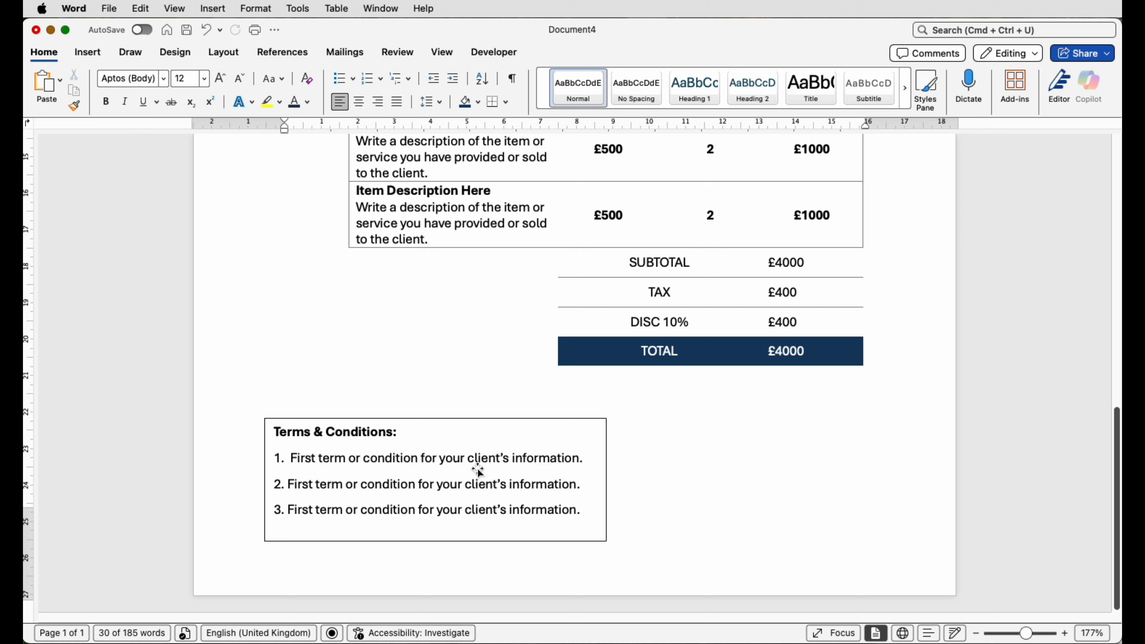
# - Remove the outline from the Terms & Conditions text box
pyautogui.click(441, 469)
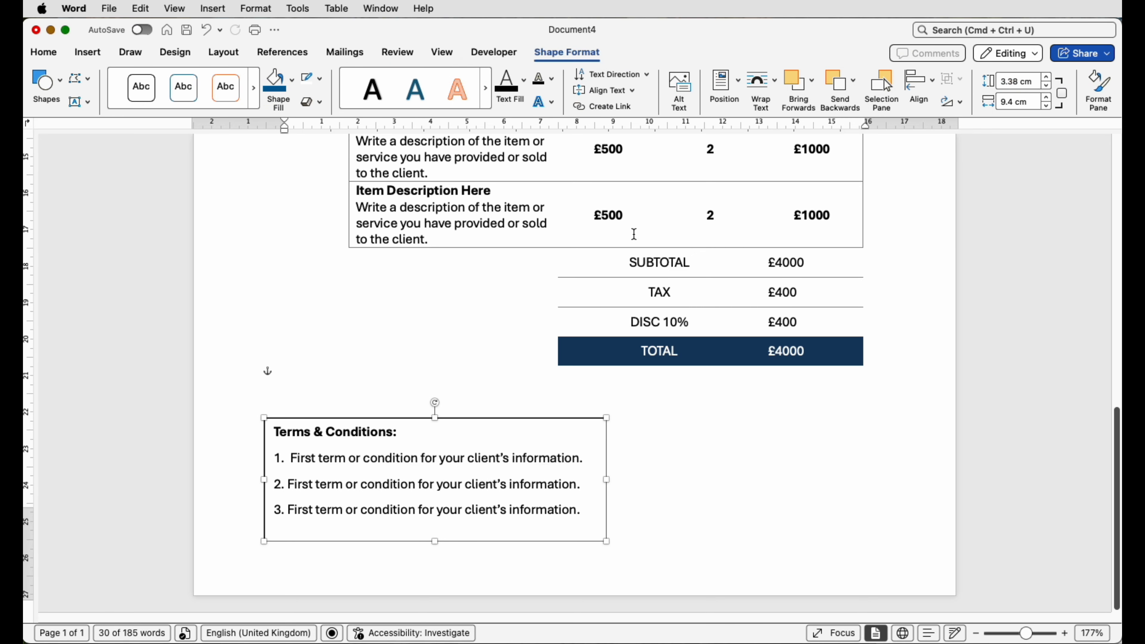
pyautogui.click(315, 82)
pyautogui.click(319, 118)
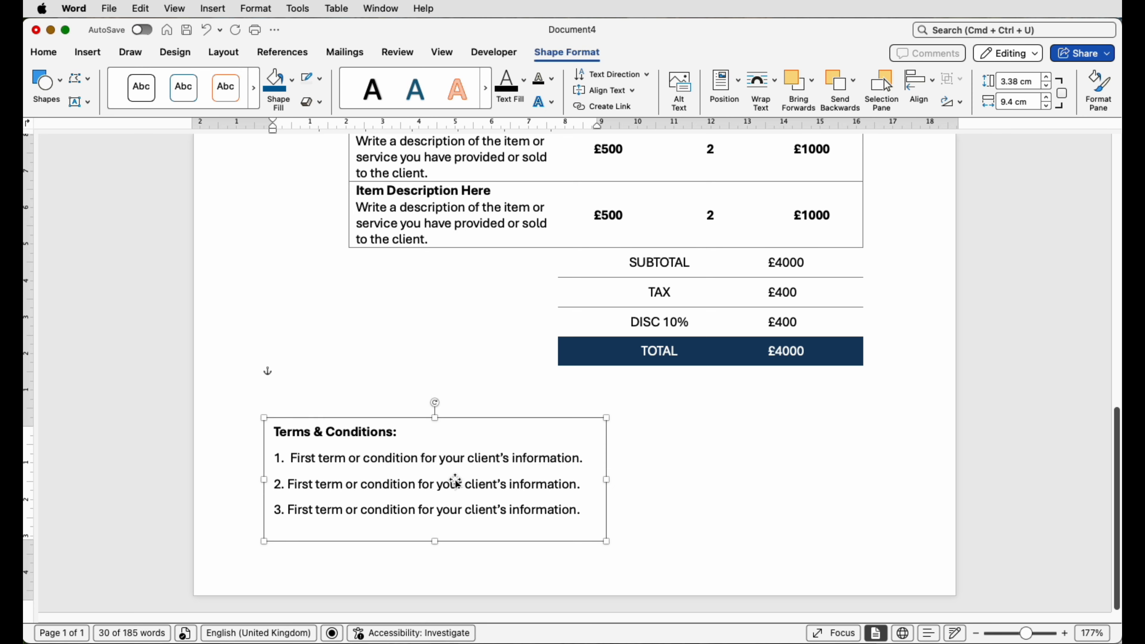
# - Duplicate the Terms & Conditions text box beside the original and replace the copy's text with "Name Surname" and "Accounting Manager"
pyautogui.keyDown('alt'); pyautogui.moveTo(452, 485); pyautogui.dragTo(792, 482); pyautogui.keyUp('alt')
pyautogui.click(703, 553)
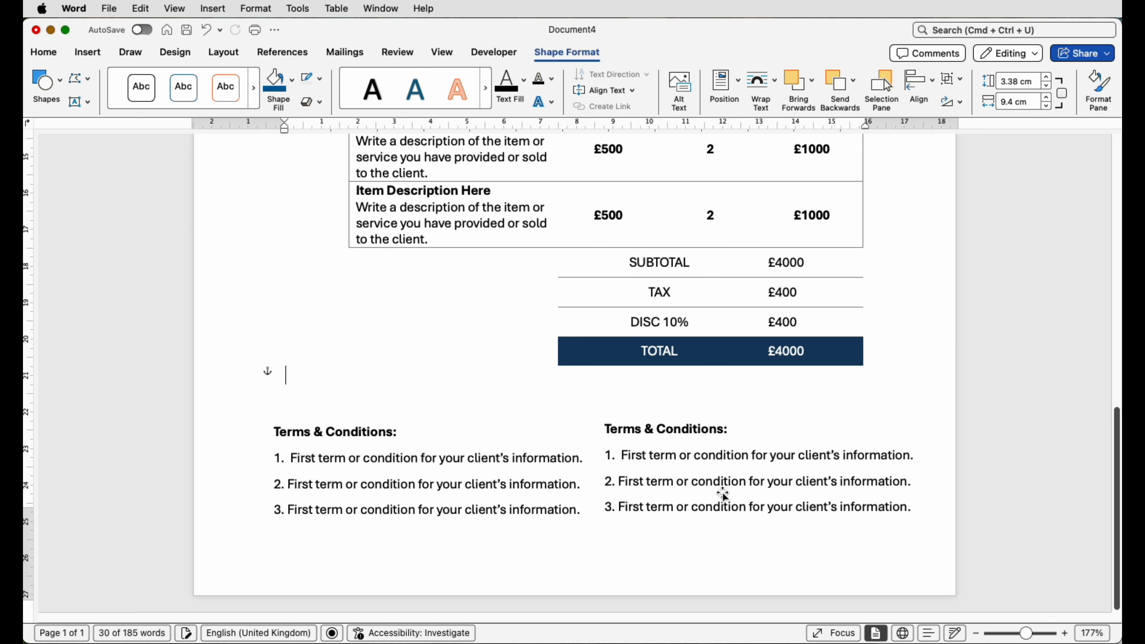
pyautogui.click(726, 489)
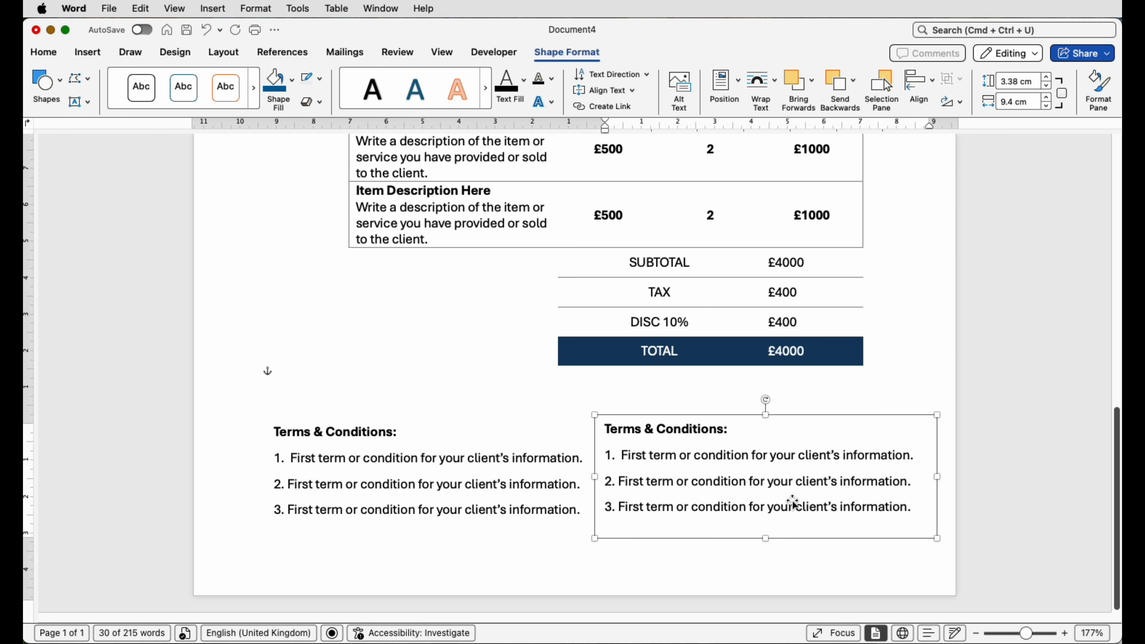
pyautogui.press('super+a')
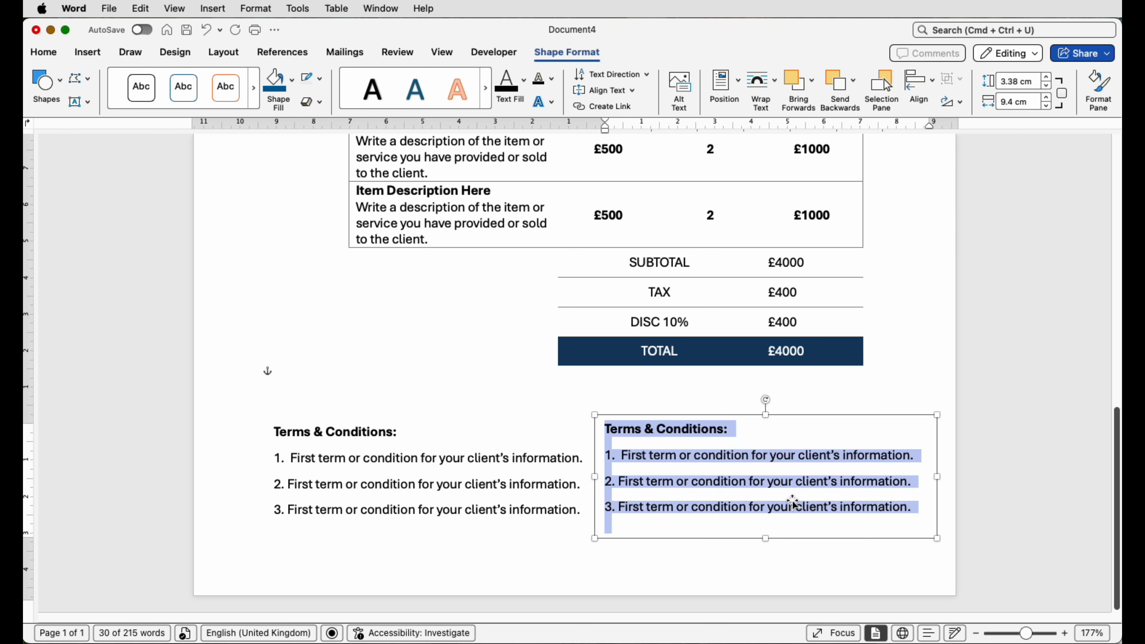
pyautogui.write('Name Surname Accounting Manager')
# - Shrink the Accounting Manager text box to about 4.24 cm wide and 1.32 cm high, move it down beside the terms and nudge it right
pyautogui.moveTo(767, 536); pyautogui.dragTo(768, 464)
pyautogui.moveTo(937, 439)
pyautogui.mouseDown()
pyautogui.moveTo(749, 445)
pyautogui.moveTo(671, 478)
pyautogui.moveTo(661, 509)
pyautogui.moveTo(687, 514)
pyautogui.mouseUp()
pyautogui.press('Right')
pyautogui.press('Right')
pyautogui.press('Right')
pyautogui.press('Right')
pyautogui.press('Right')
pyautogui.press('Right')
pyautogui.press('Right')
pyautogui.press('Right')
pyautogui.press('Right')
pyautogui.press('Right')
pyautogui.press('Right')
pyautogui.press('Right')
pyautogui.press('Right')
pyautogui.press('Right')
pyautogui.press('Right')
pyautogui.press('Right')
pyautogui.press('Right')
pyautogui.press('Right')
pyautogui.press('Right')
pyautogui.press('Right')
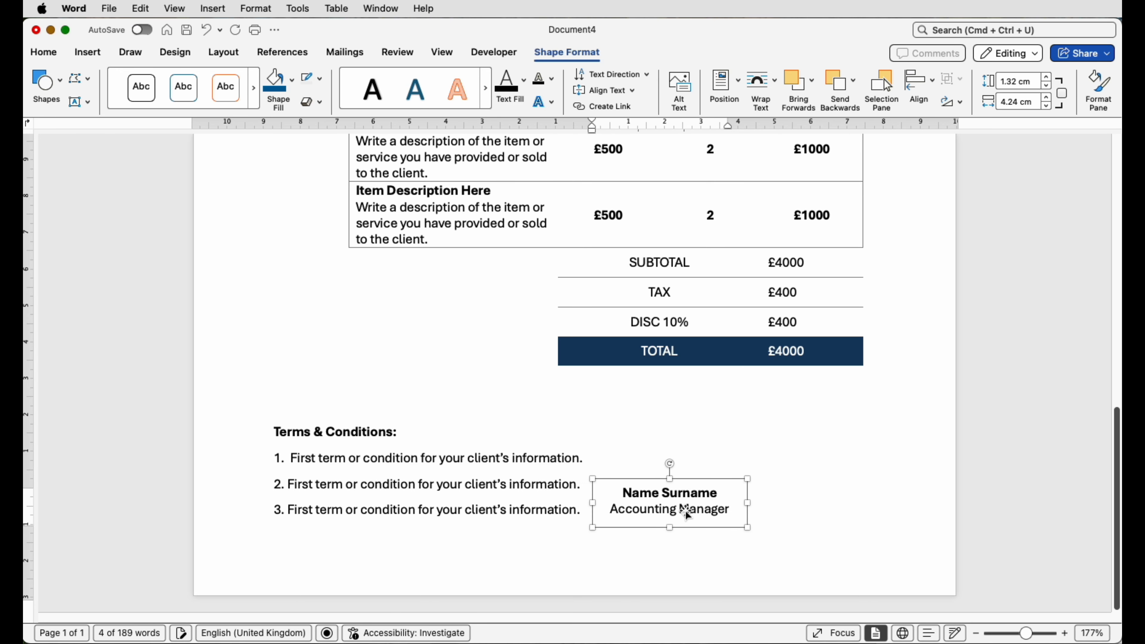
# - Move the Accounting Manager text box farther right so it sits below the totals, and deselect it
pyautogui.press('Left')
pyautogui.press('Left')
pyautogui.press('Left')
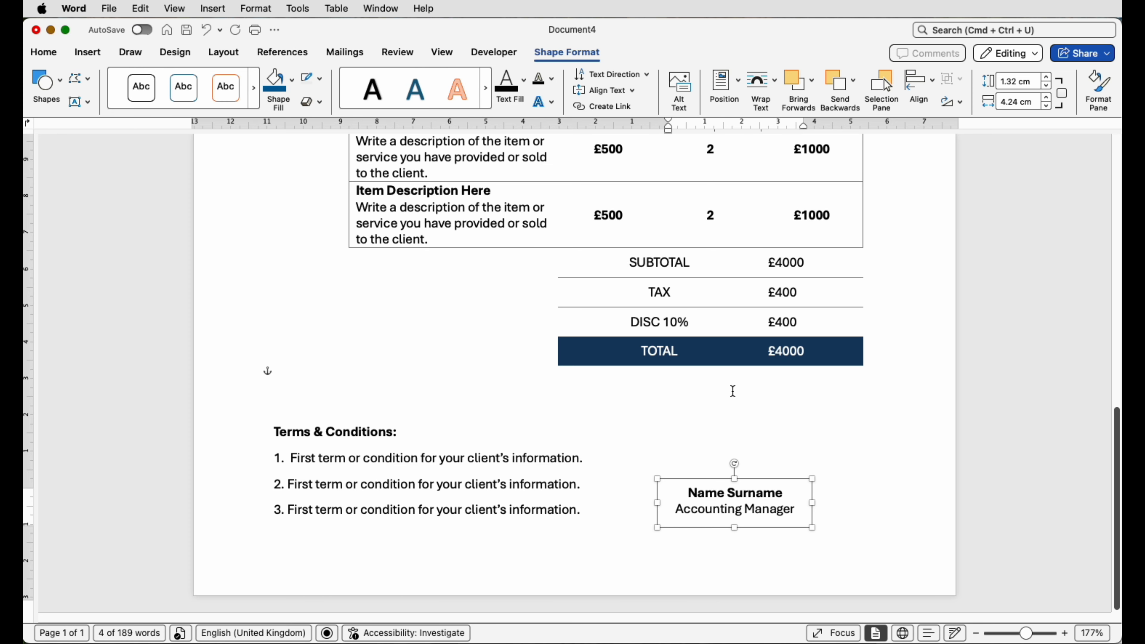
pyautogui.click(756, 418)
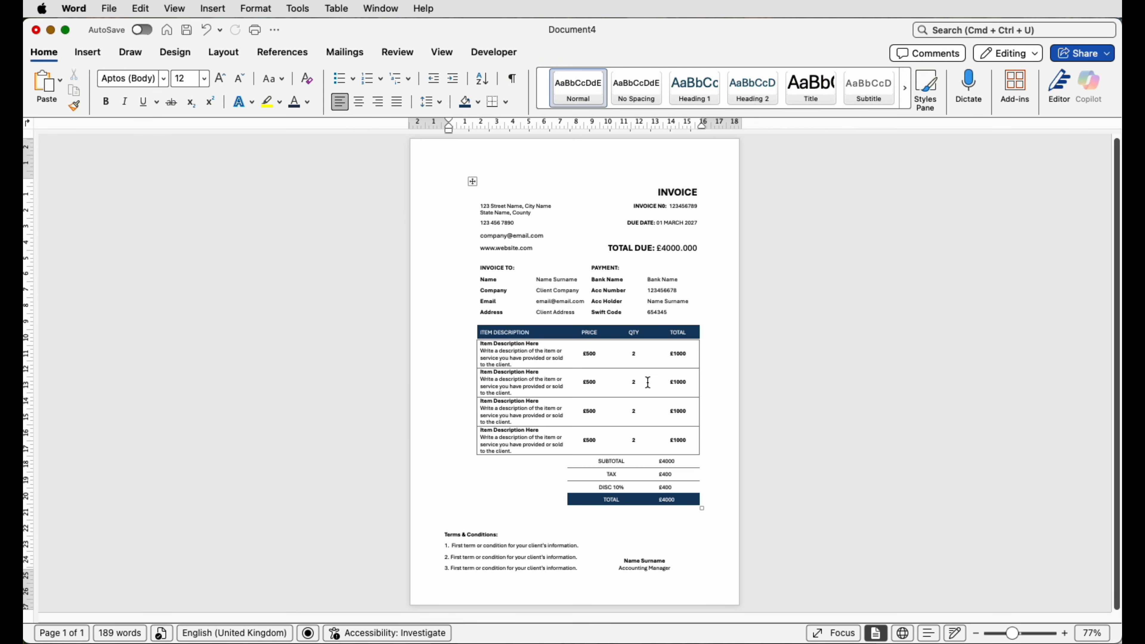
# - Draw a vertical rectangle about 20.5 cm high and 3.1 cm wide along the page's left side, starting at the top edge
pyautogui.click(85, 52)
pyautogui.click(236, 80)
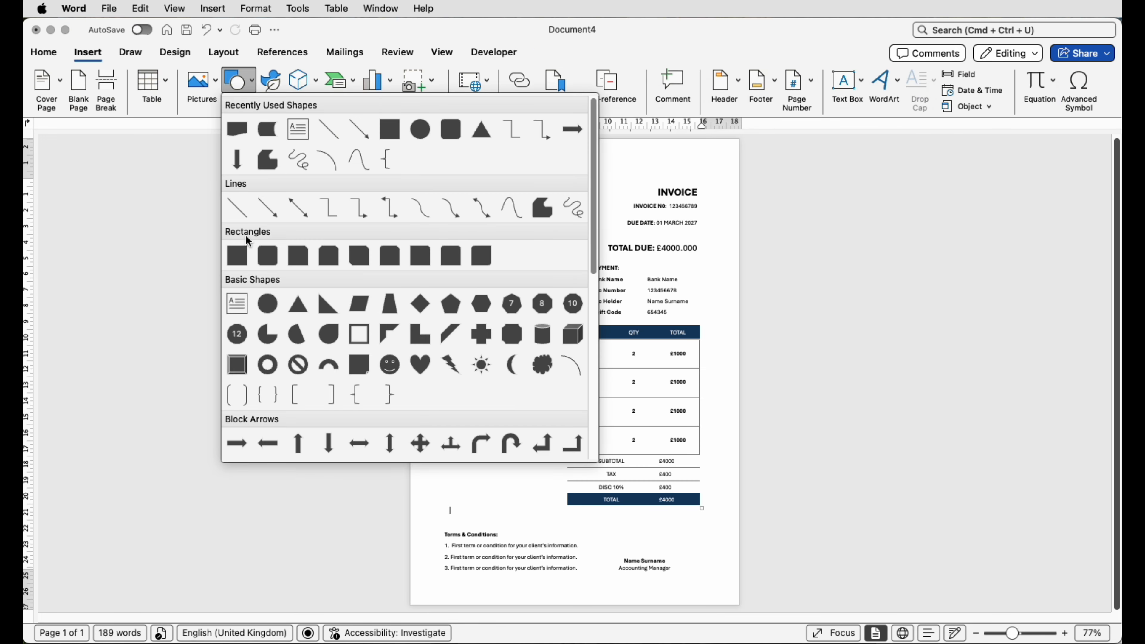
pyautogui.click(237, 256)
pyautogui.moveTo(429, 194)
pyautogui.mouseDown()
pyautogui.moveTo(454, 485)
pyautogui.moveTo(476, 517)
pyautogui.moveTo(452, 430)
pyautogui.mouseUp()
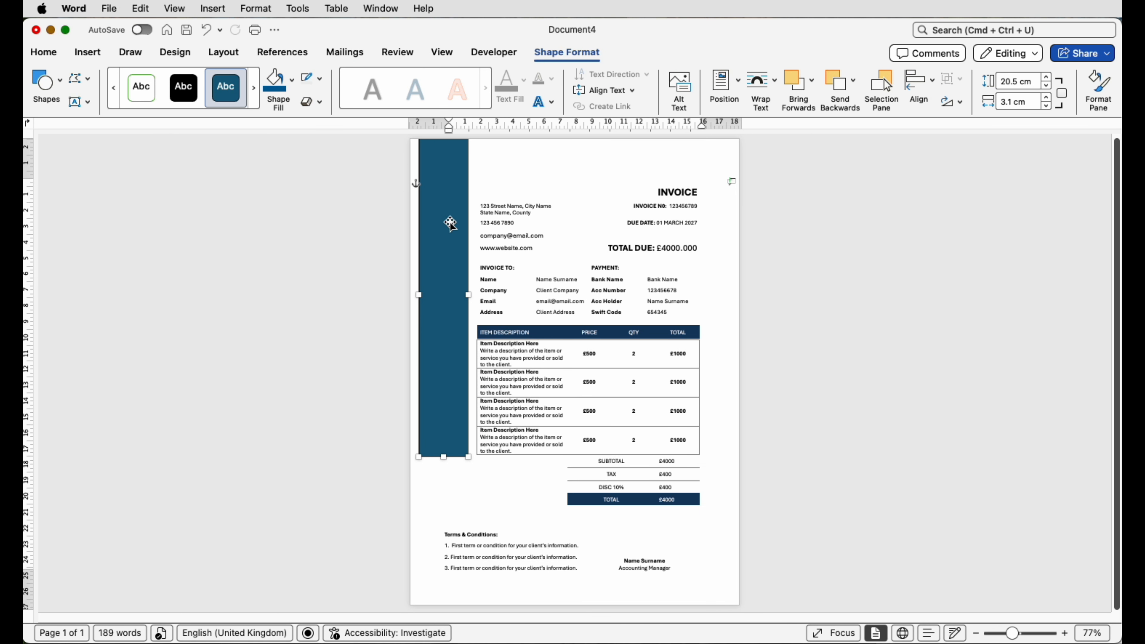
# - Remove the vertical rectangle's outline and fill it with the darkest teal-blue theme colour
pyautogui.click(320, 80)
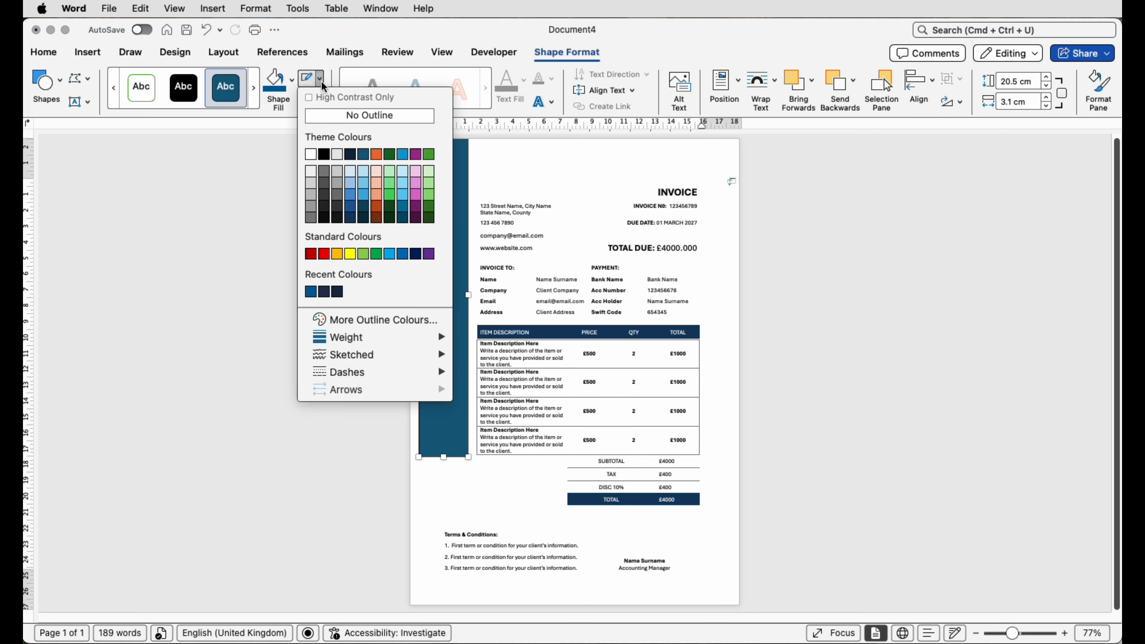
pyautogui.click(324, 117)
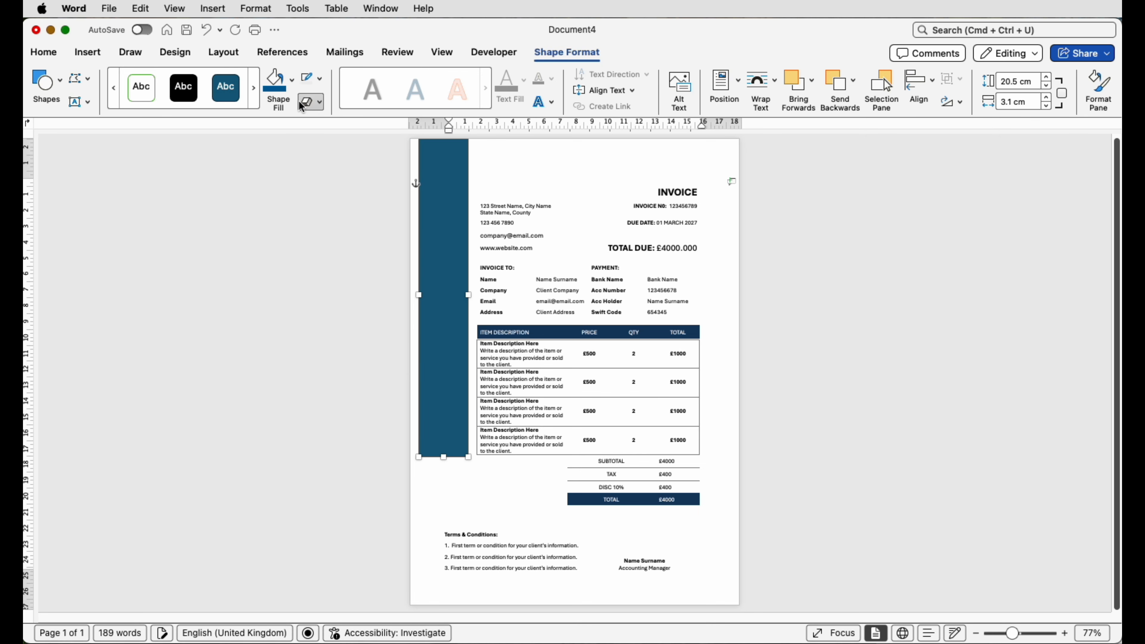
pyautogui.click(292, 81)
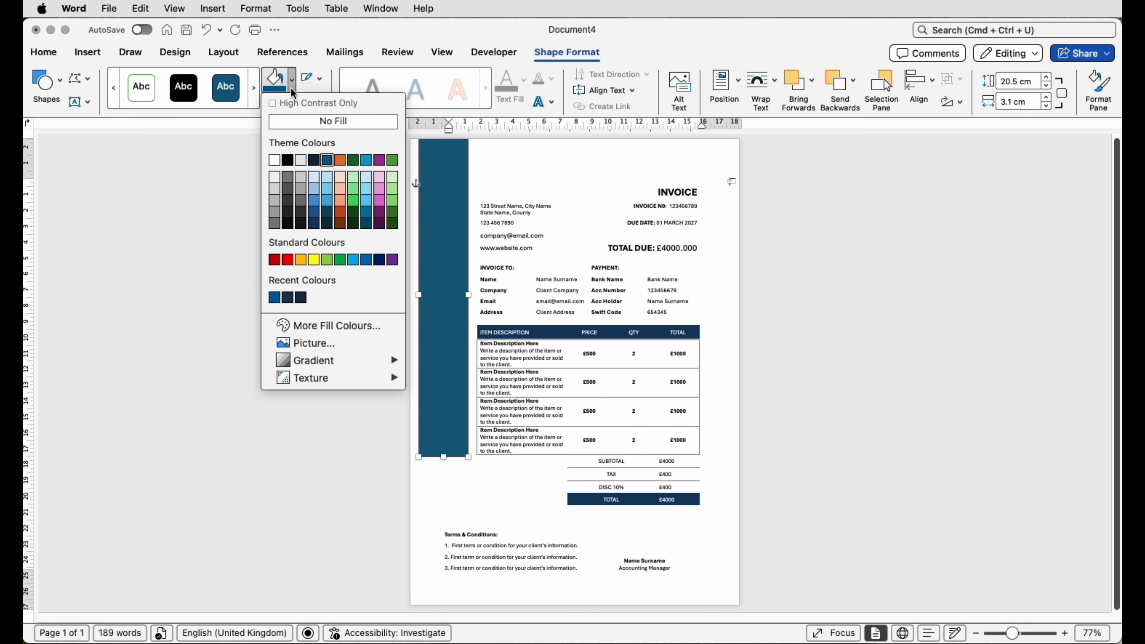
pyautogui.click(327, 225)
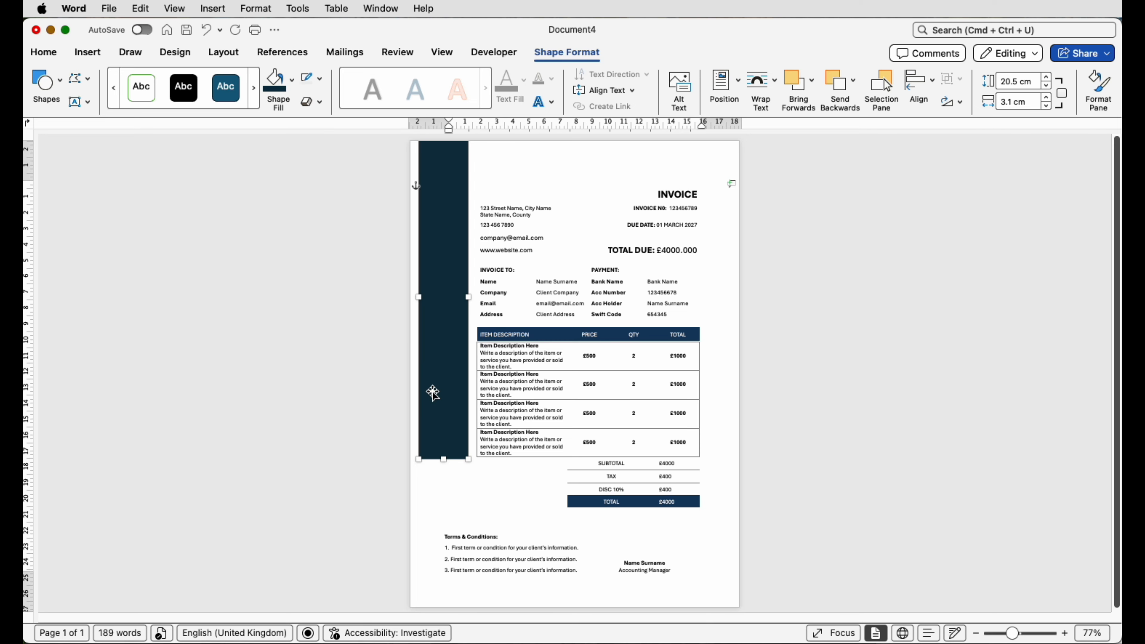
# - Extend the dark bar's lower edge slightly to line up with the bottom of the item rows
pyautogui.moveTo(1012, 634); pyautogui.dragTo(1028, 634)
pyautogui.scroll(-5, 520, 472)
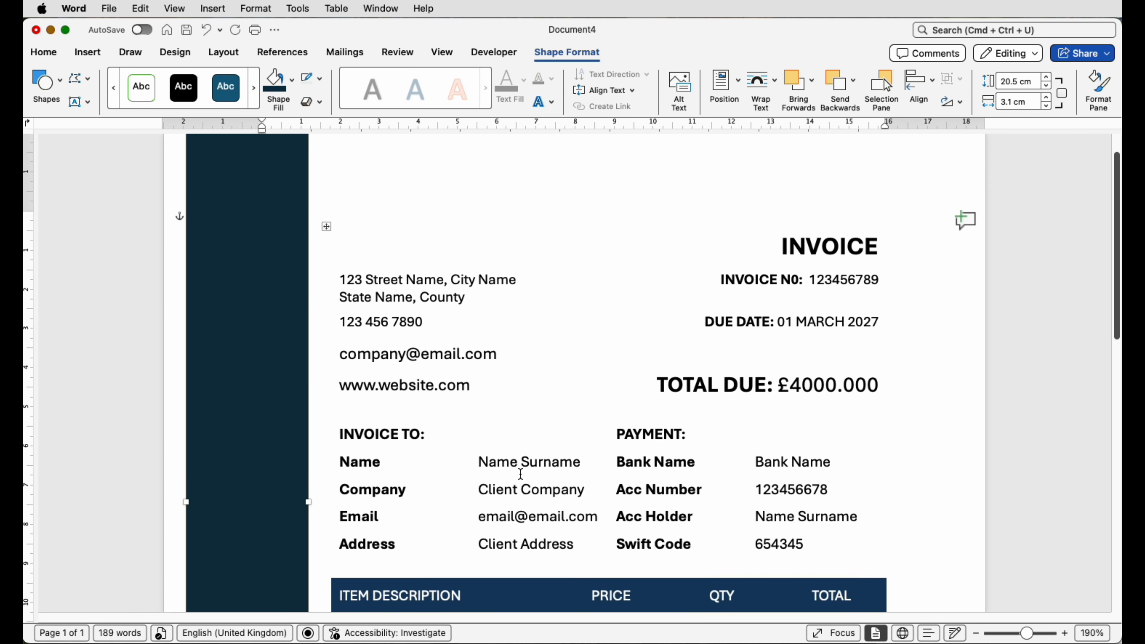
pyautogui.scroll(-10, 521, 474)
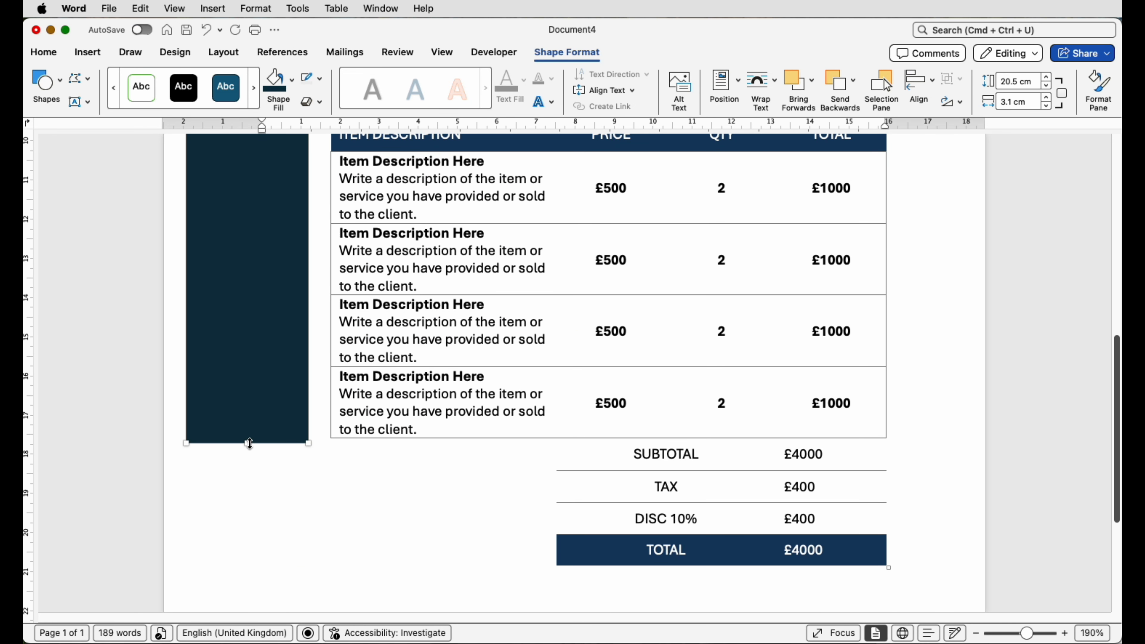
pyautogui.moveTo(247, 442); pyautogui.dragTo(248, 447)
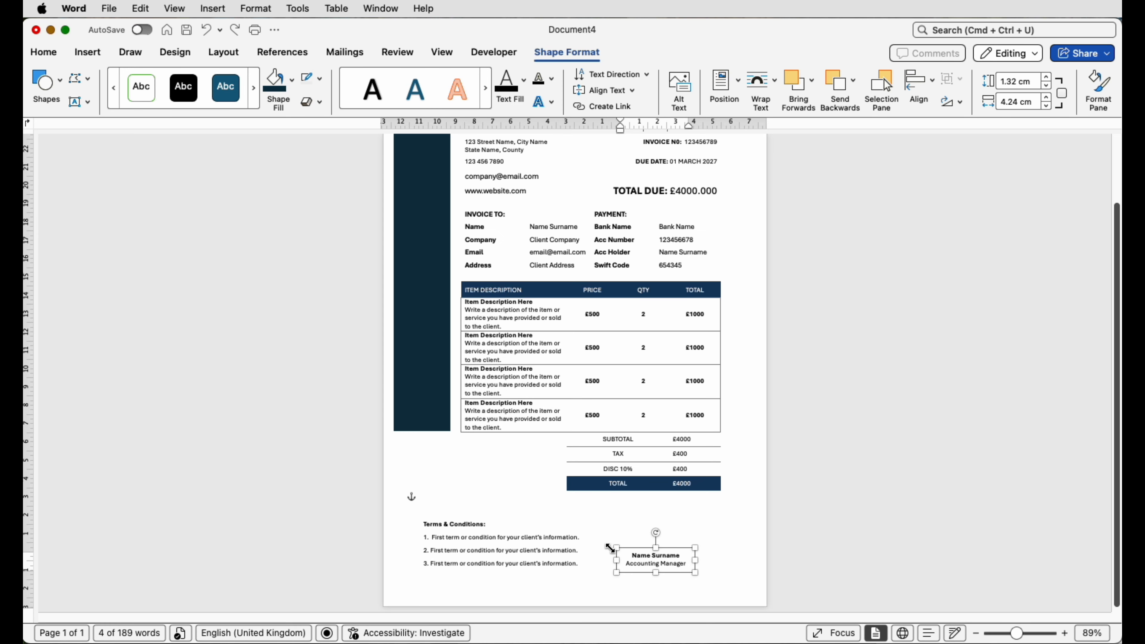
# - Duplicate the Accounting Manager text box and place the copy over the lower part of the dark bar
pyautogui.click(642, 516)
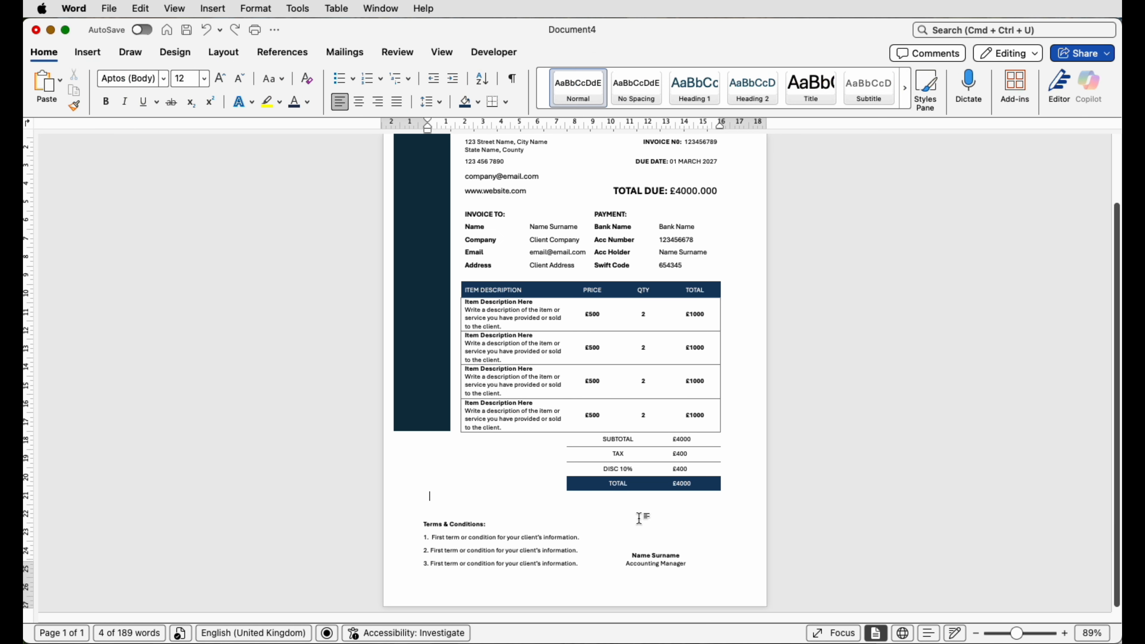
pyautogui.press('super+v')
pyautogui.moveTo(458, 505); pyautogui.dragTo(429, 400)
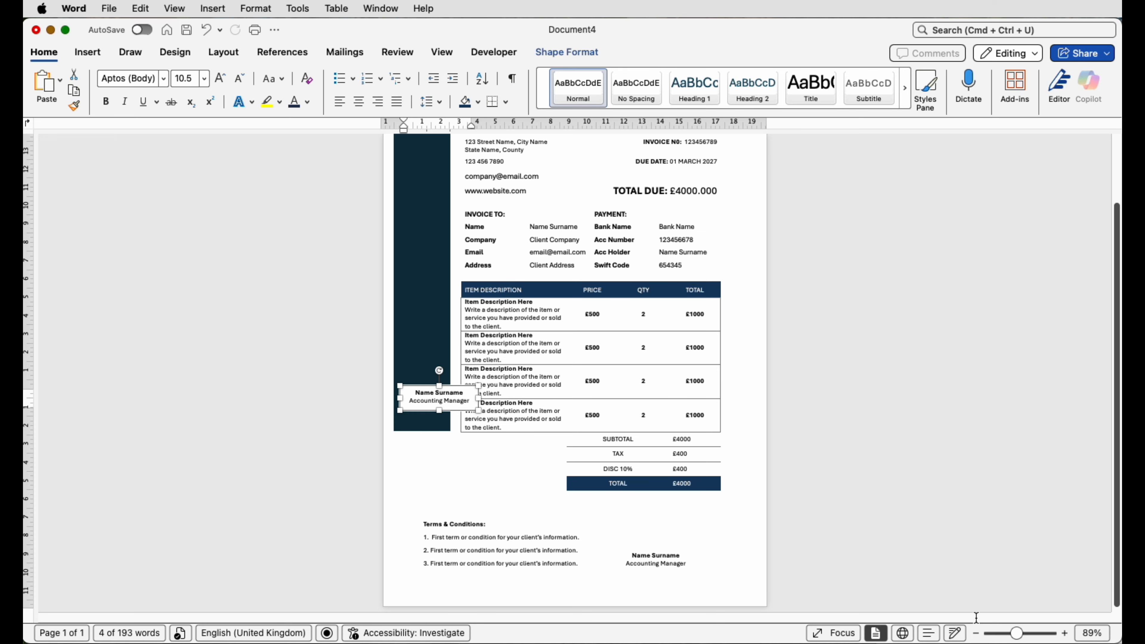
# - Remove the fill of the copied text box and set its text colour to white
pyautogui.moveTo(1019, 634); pyautogui.dragTo(1023, 634)
pyautogui.click(564, 52)
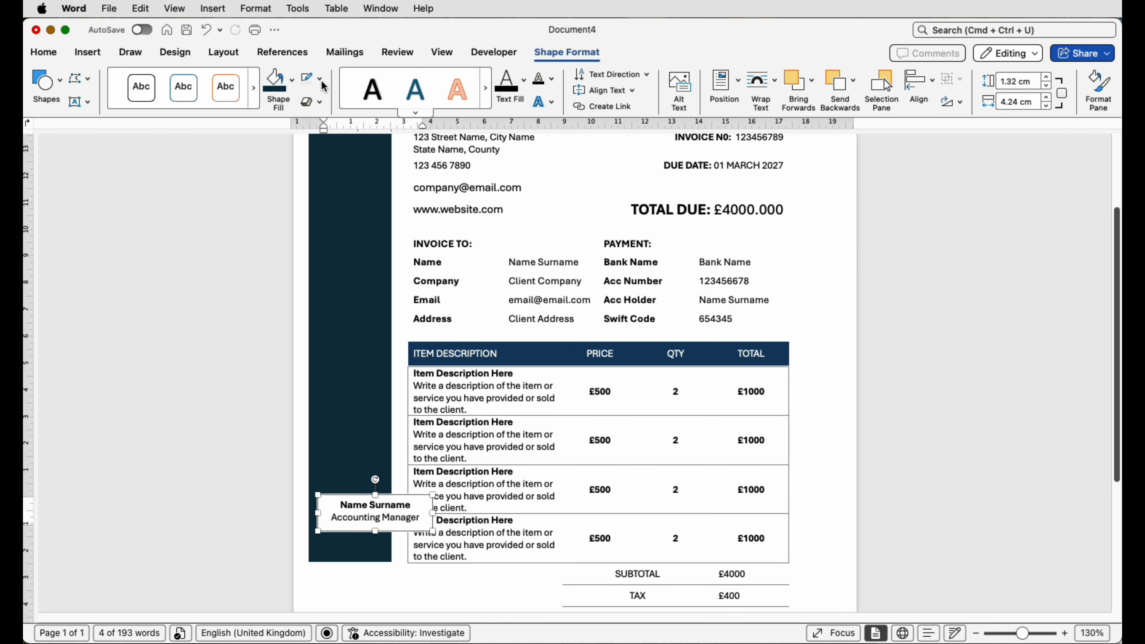
pyautogui.click(293, 85)
pyautogui.click(298, 121)
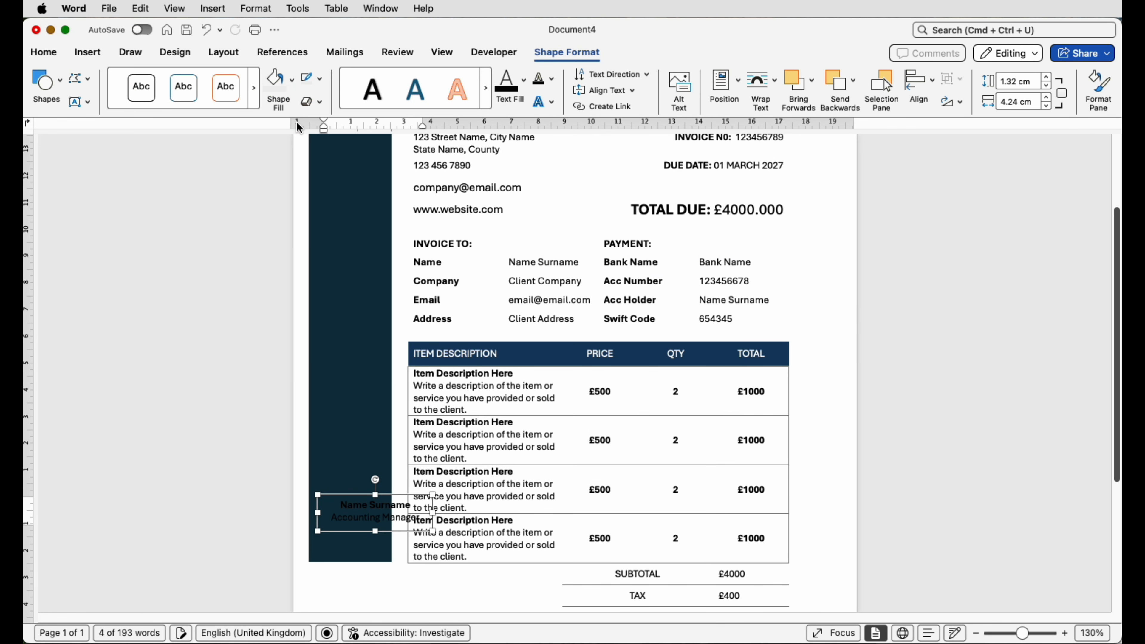
pyautogui.click(44, 55)
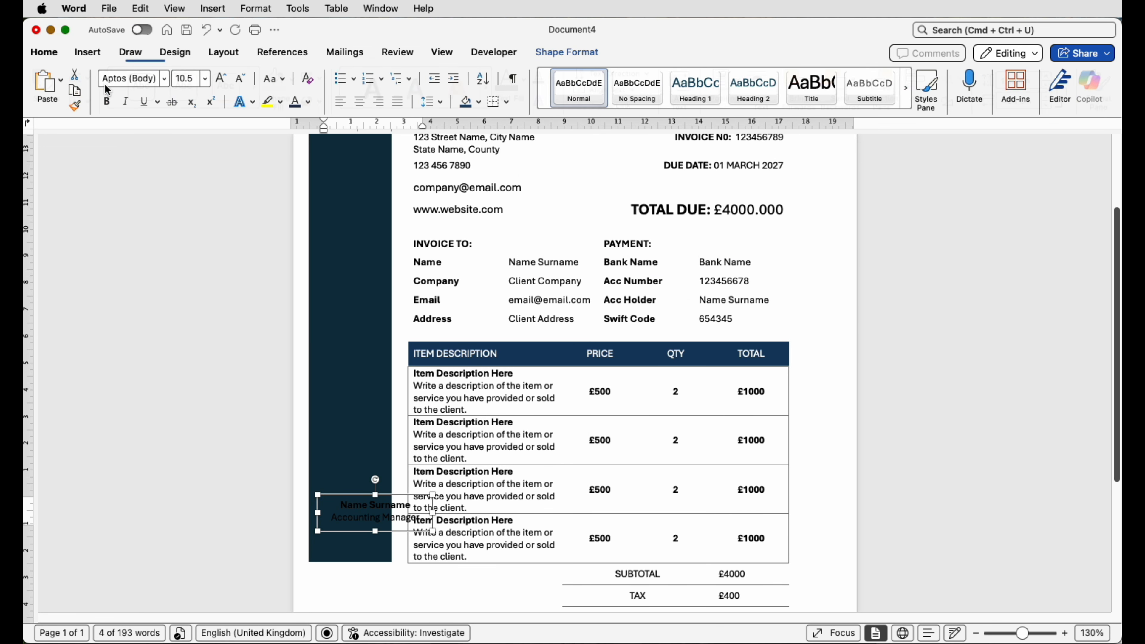
pyautogui.click(308, 103)
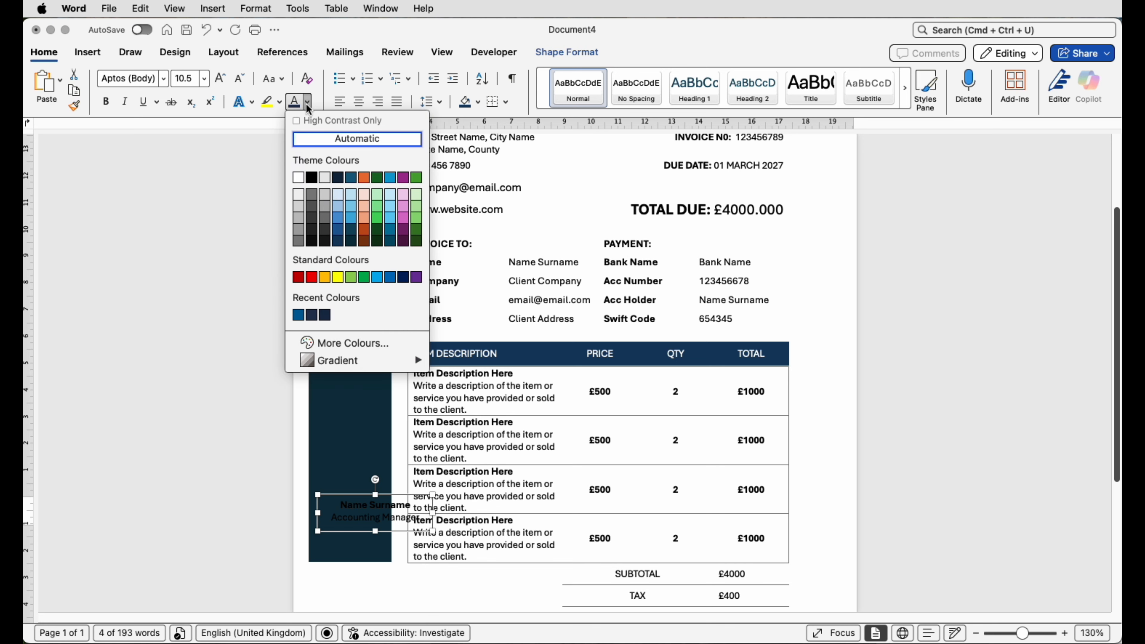
pyautogui.click(298, 177)
# - Rotate all text in the copied box 270° and stretch the box upwards to about 12.8 cm high
pyautogui.click(567, 52)
pyautogui.click(646, 75)
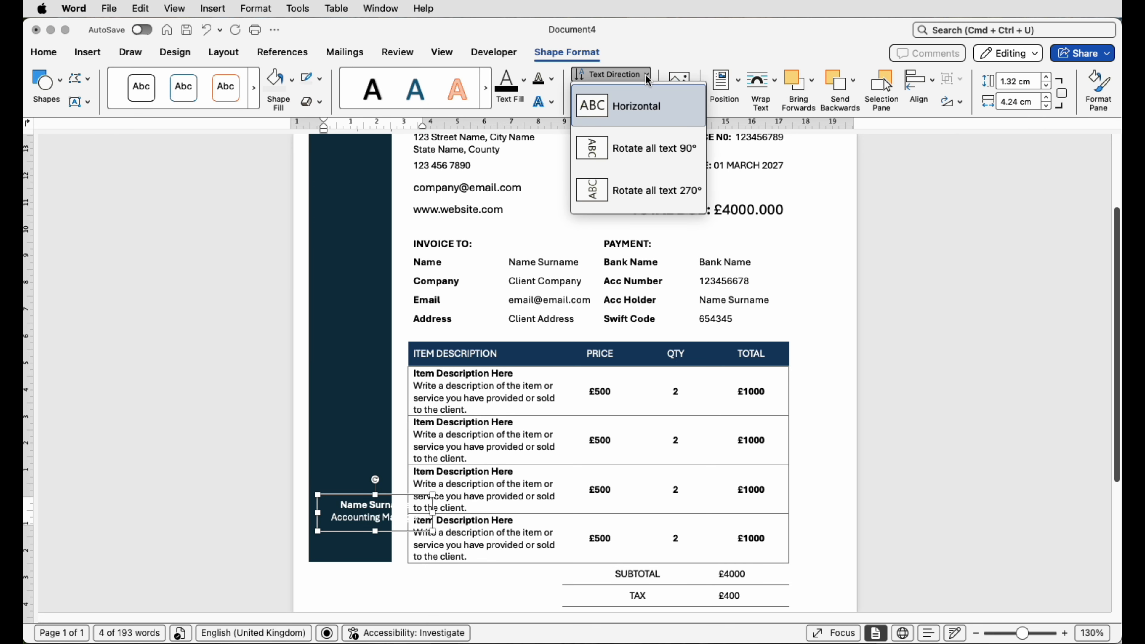
pyautogui.click(644, 195)
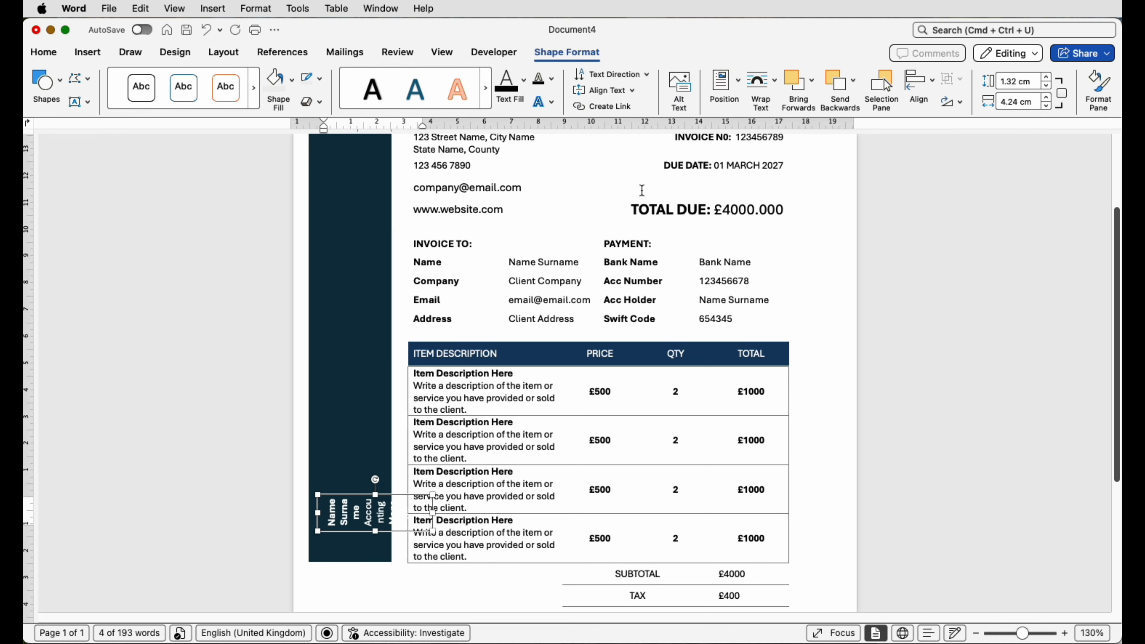
pyautogui.moveTo(376, 495); pyautogui.dragTo(348, 182)
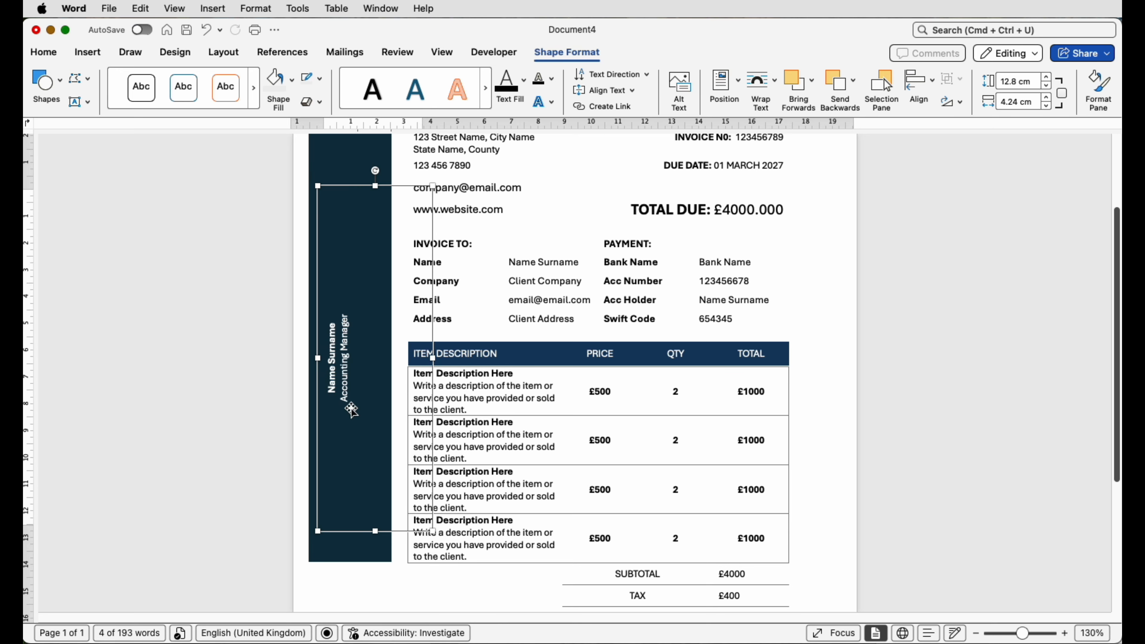
# - Replace all text in the rotated text box with "INVOICE"
pyautogui.click(351, 391)
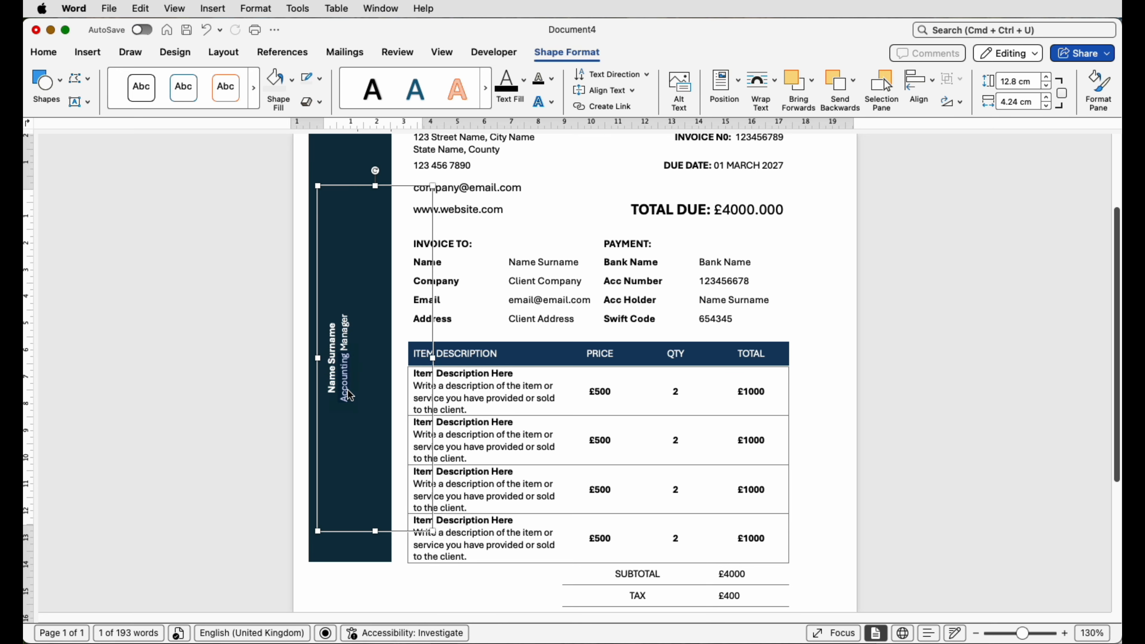
pyautogui.press('super+a')
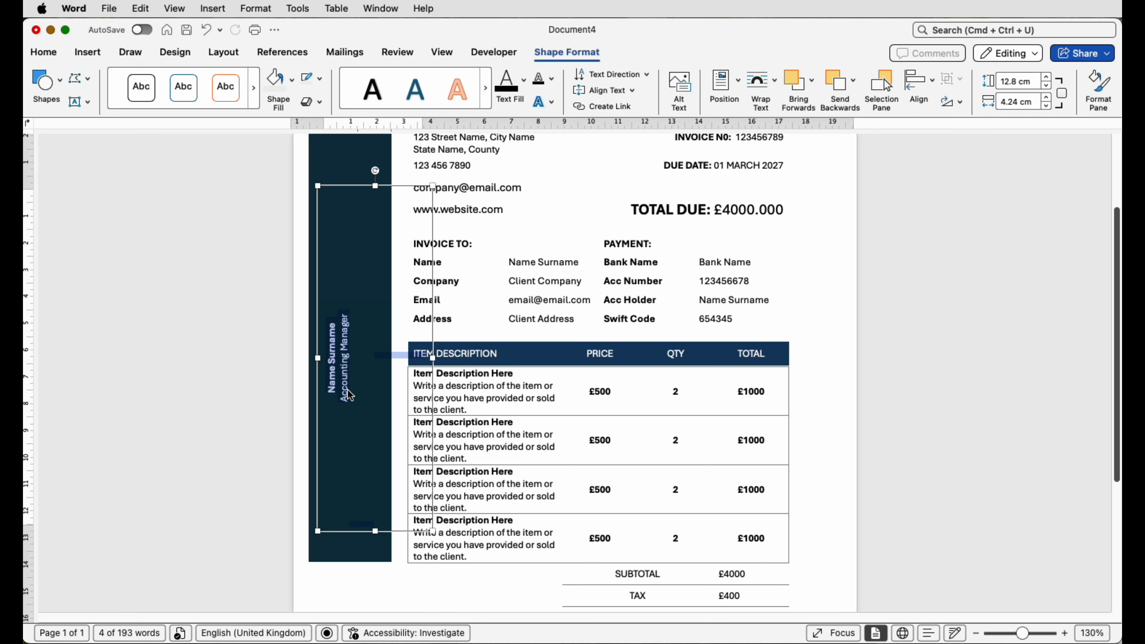
pyautogui.press('capslock')
pyautogui.write('INVOICE')
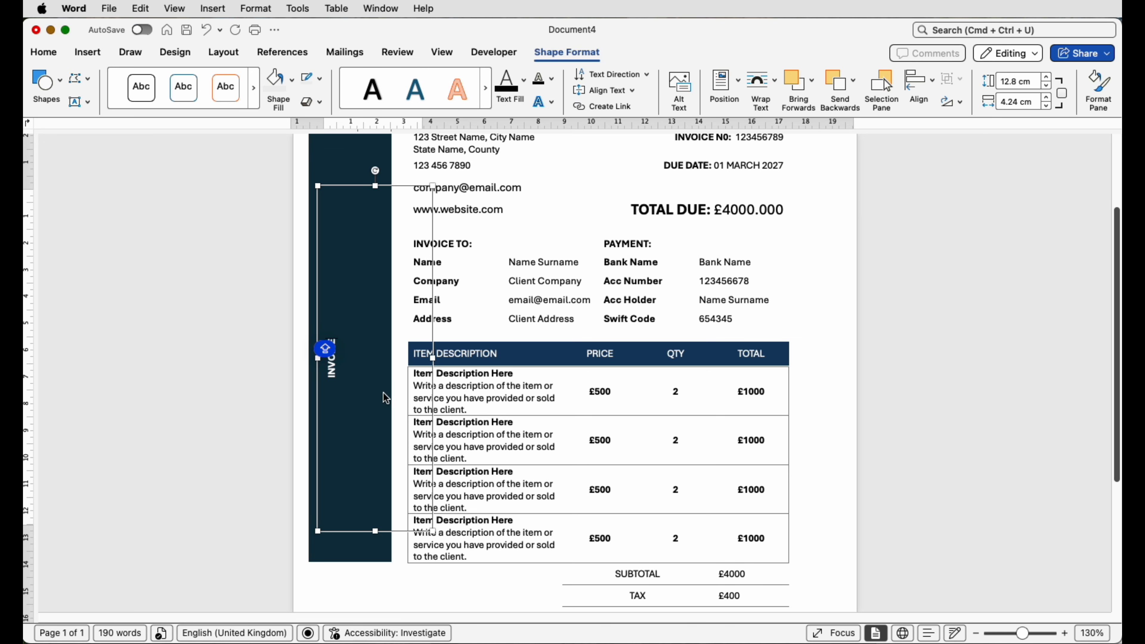
# - Enlarge the vertical INVOICE text to 72 pt
pyautogui.moveTo(339, 340); pyautogui.dragTo(336, 379)
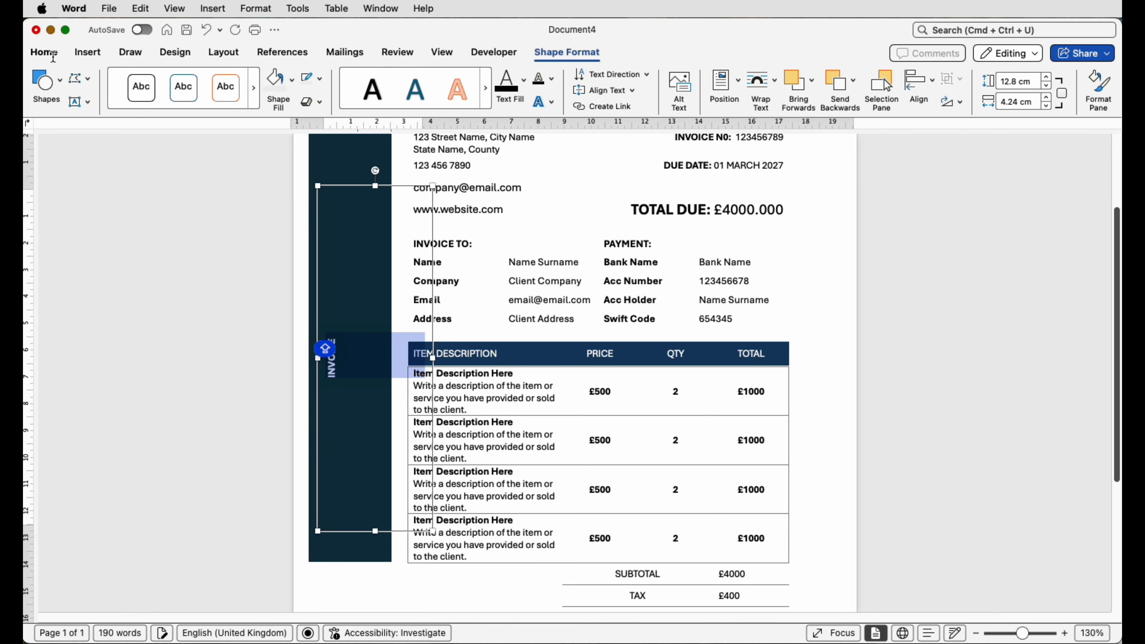
pyautogui.click(43, 52)
pyautogui.click(219, 79)
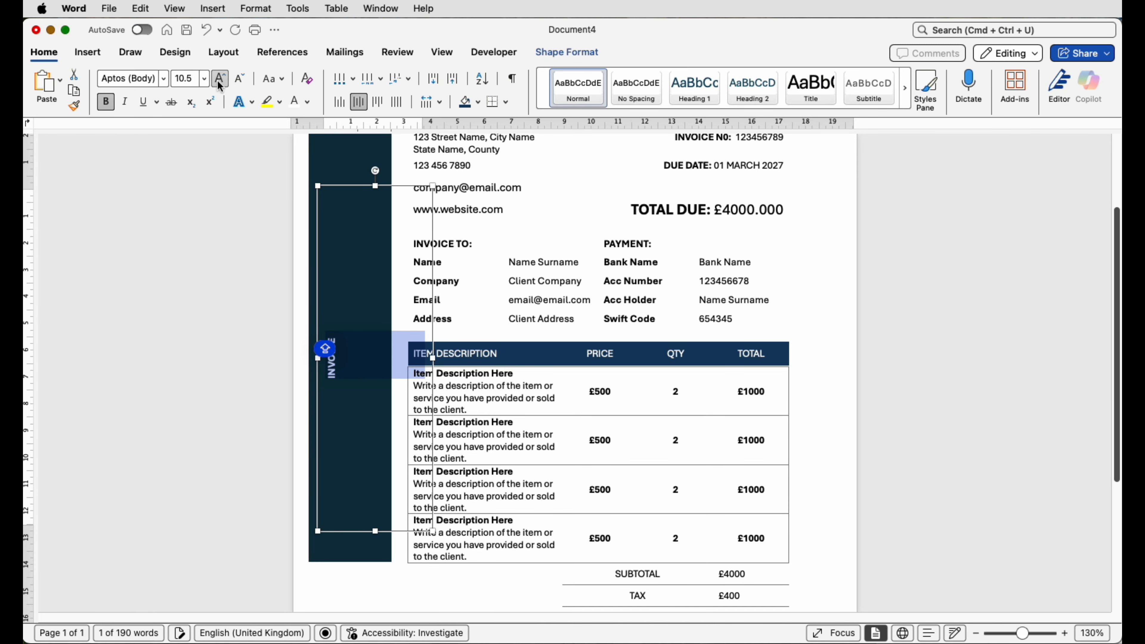
pyautogui.click(220, 78)
pyautogui.click(220, 78)
pyautogui.click(219, 78)
pyautogui.click(220, 79)
pyautogui.click(220, 78)
pyautogui.click(219, 79)
pyautogui.click(219, 78)
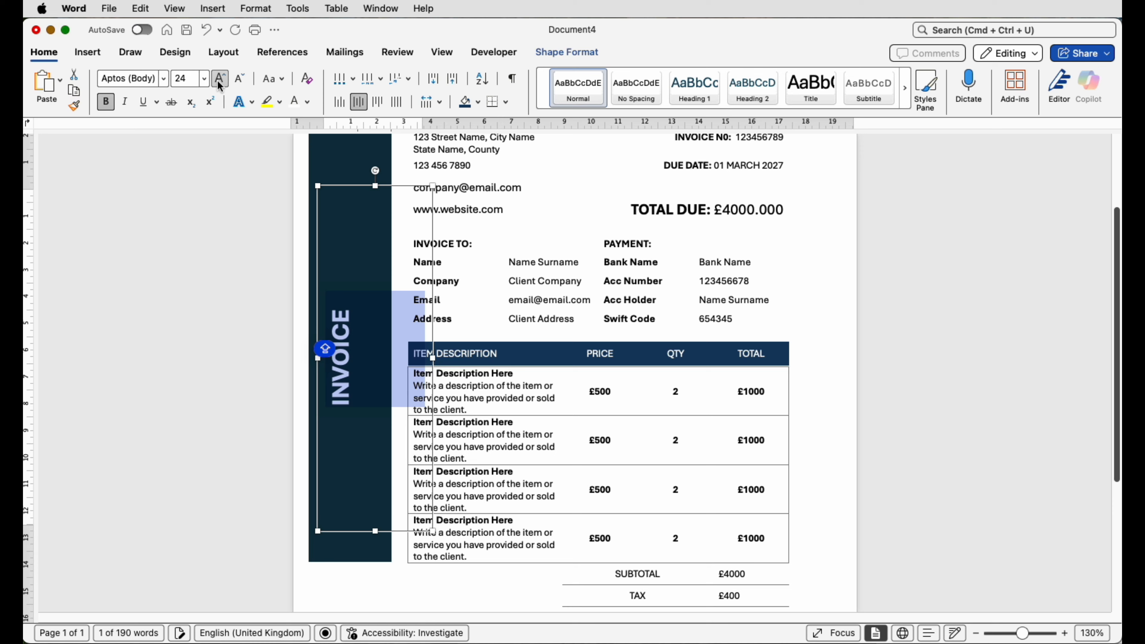
pyautogui.click(220, 78)
pyautogui.click(219, 78)
pyautogui.click(220, 78)
pyautogui.click(219, 79)
pyautogui.click(219, 78)
# - Narrow the INVOICE text box and shift it so the word is centred across the dark bar's width
pyautogui.moveTo(380, 346); pyautogui.dragTo(354, 344)
pyautogui.click(399, 379)
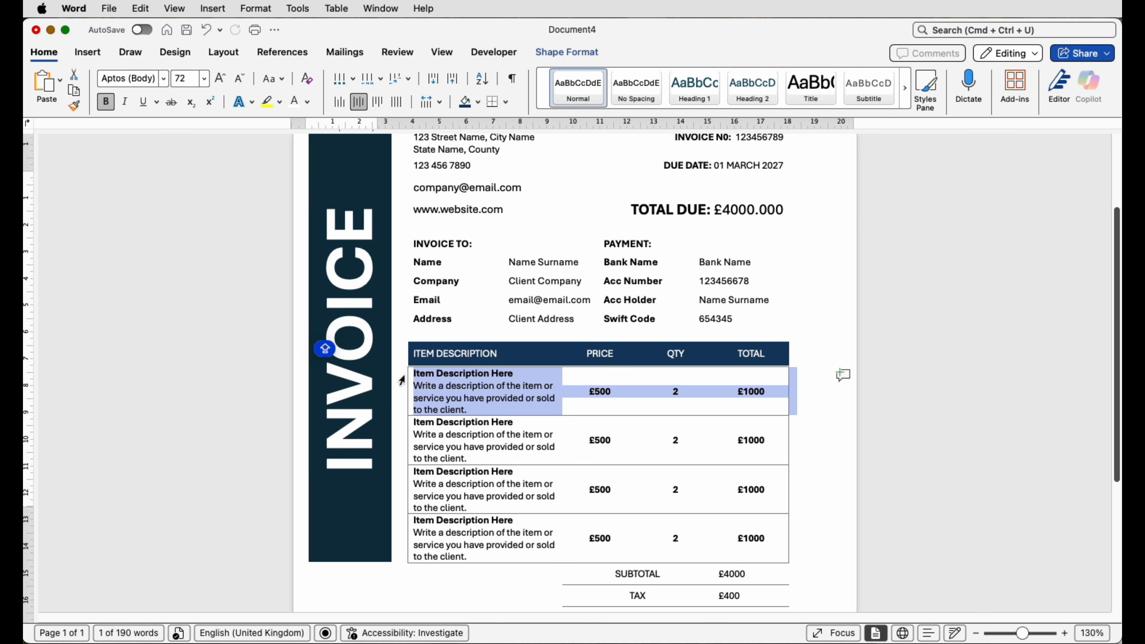
pyautogui.click(366, 381)
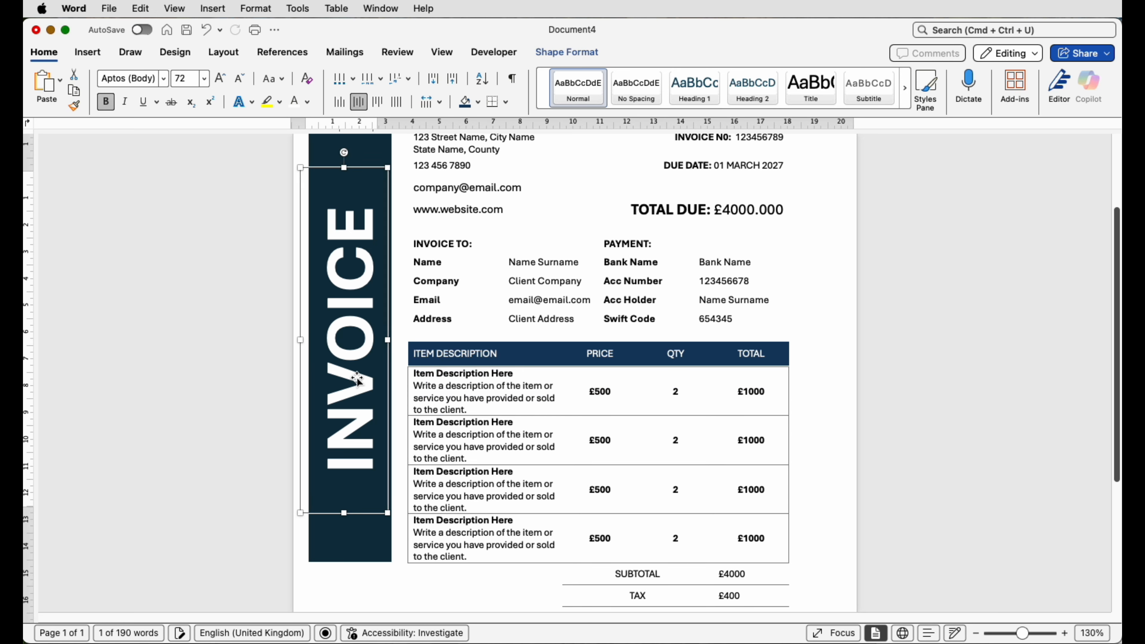
pyautogui.click(431, 398)
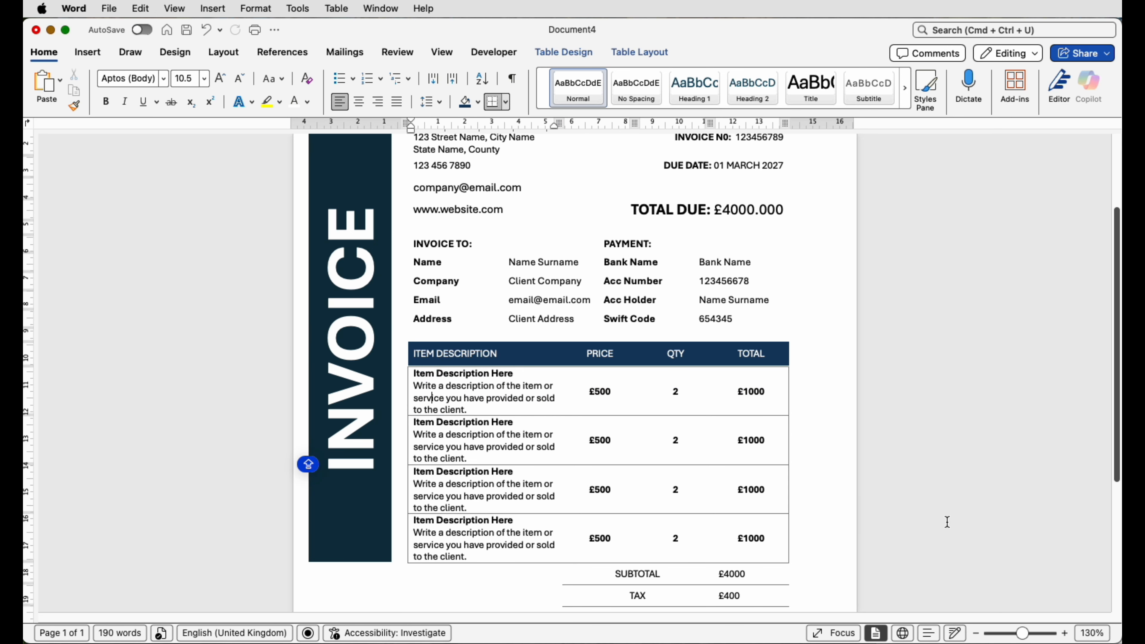
# - Insert the picture Plant Logo copy.png from the Logos folder into the empty line above the company details
pyautogui.scroll(-3, 948, 522)
pyautogui.scroll(6, 925, 548)
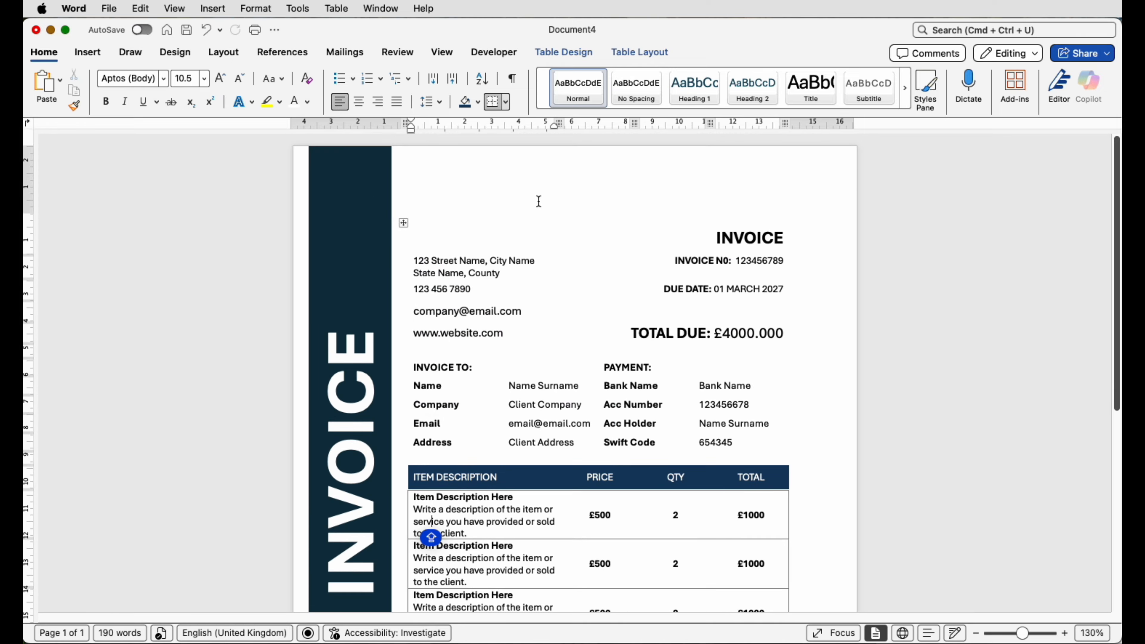
pyautogui.click(464, 195)
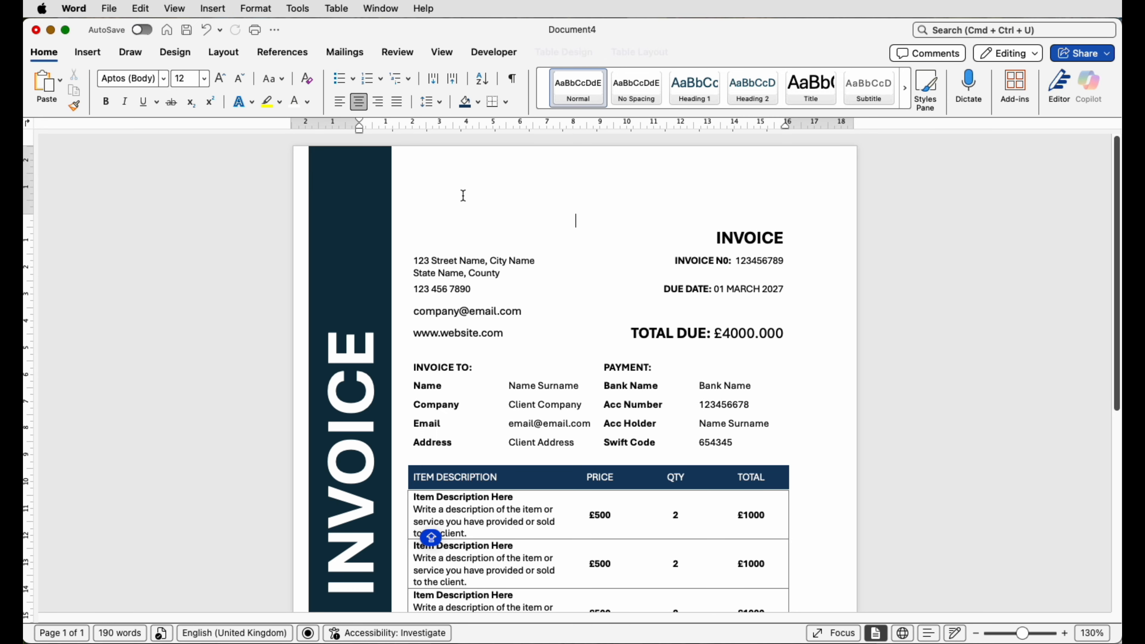
pyautogui.click(88, 52)
pyautogui.click(201, 83)
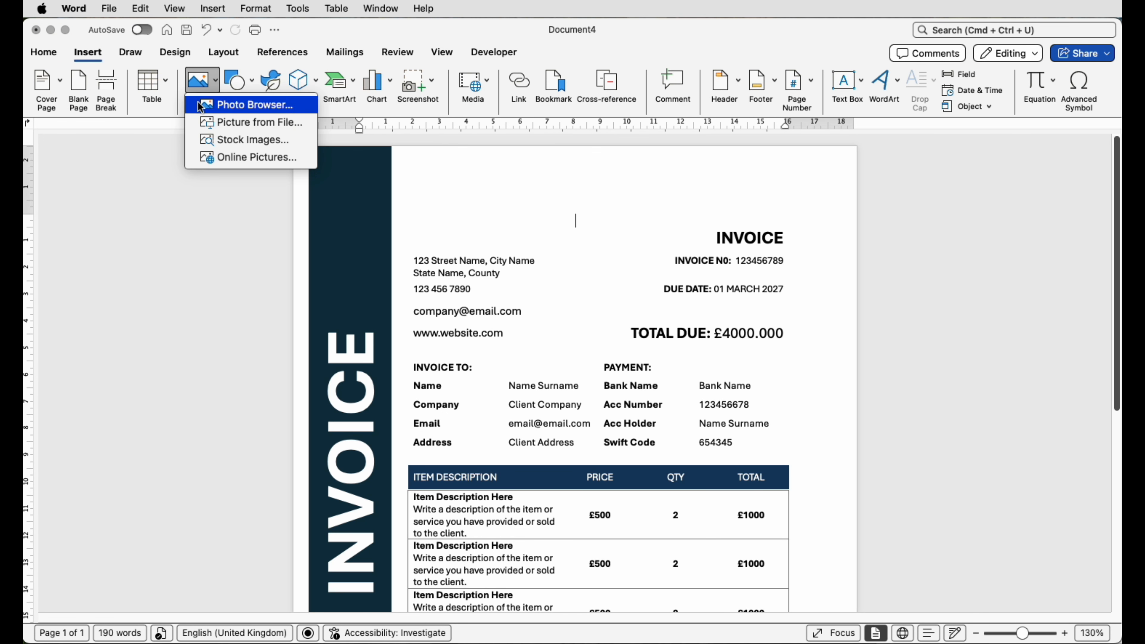
pyautogui.click(204, 122)
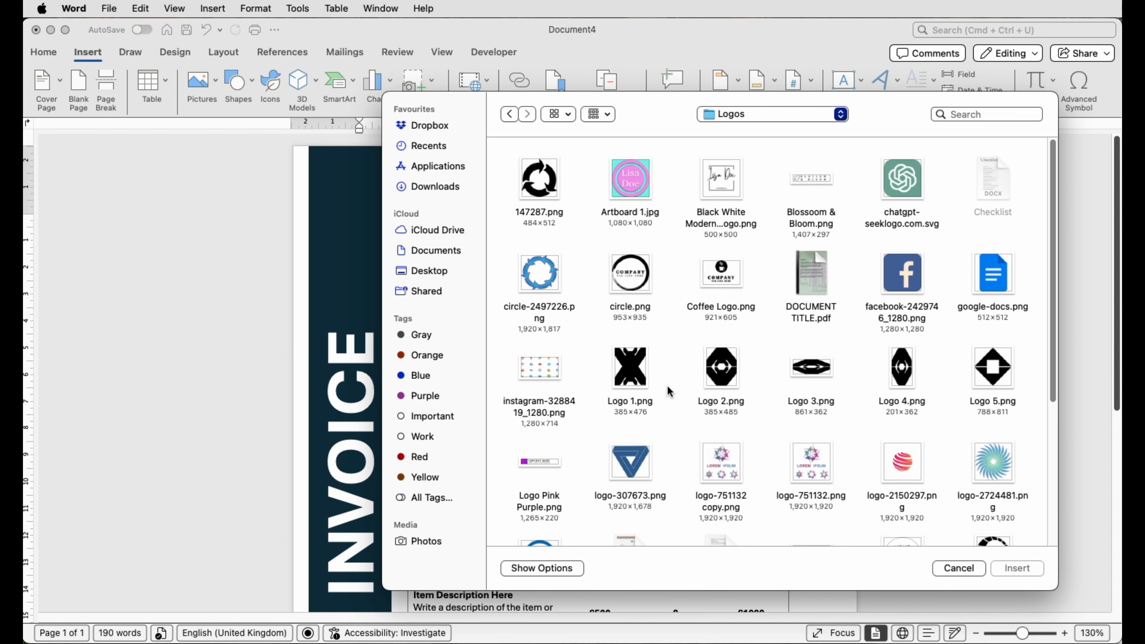
pyautogui.scroll(-1, 669, 387)
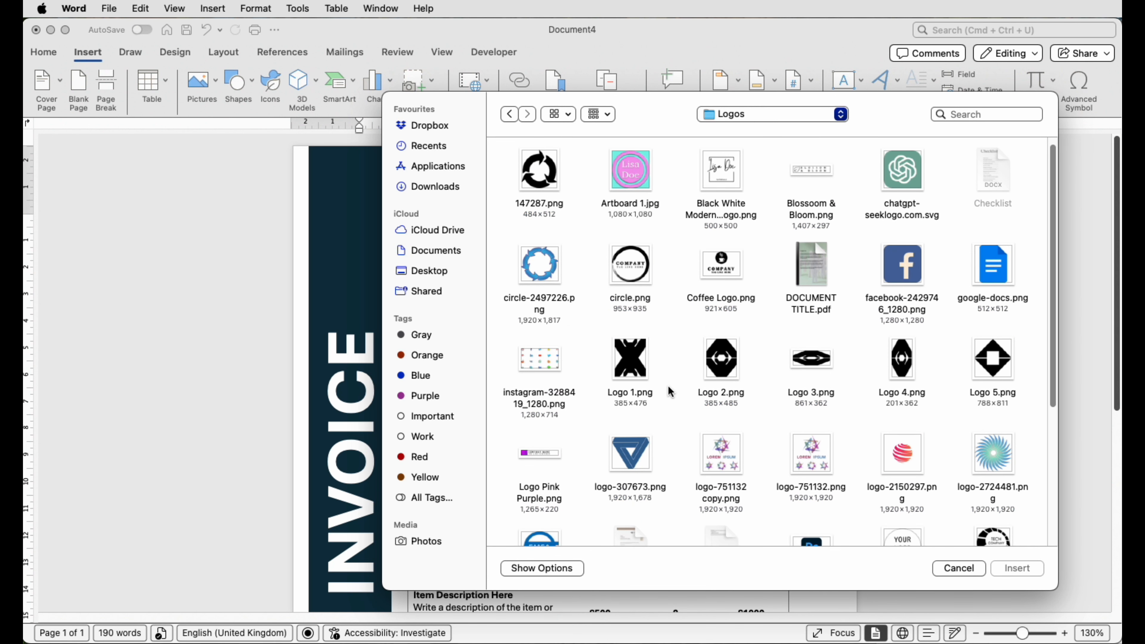
pyautogui.scroll(-6, 669, 388)
pyautogui.click(717, 400)
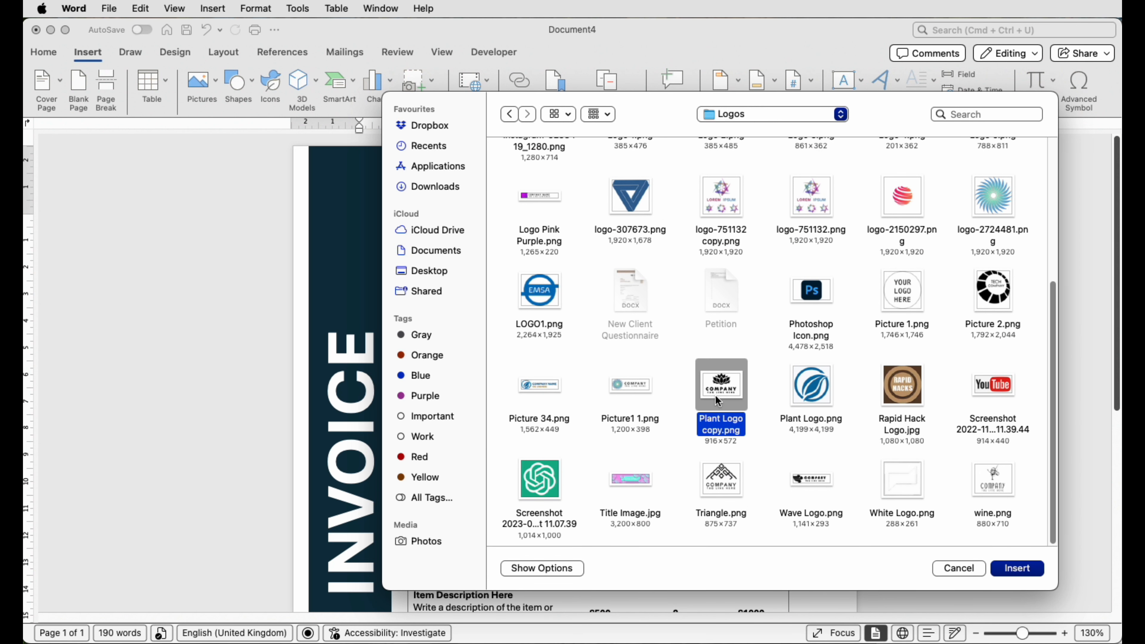
pyautogui.click(1009, 569)
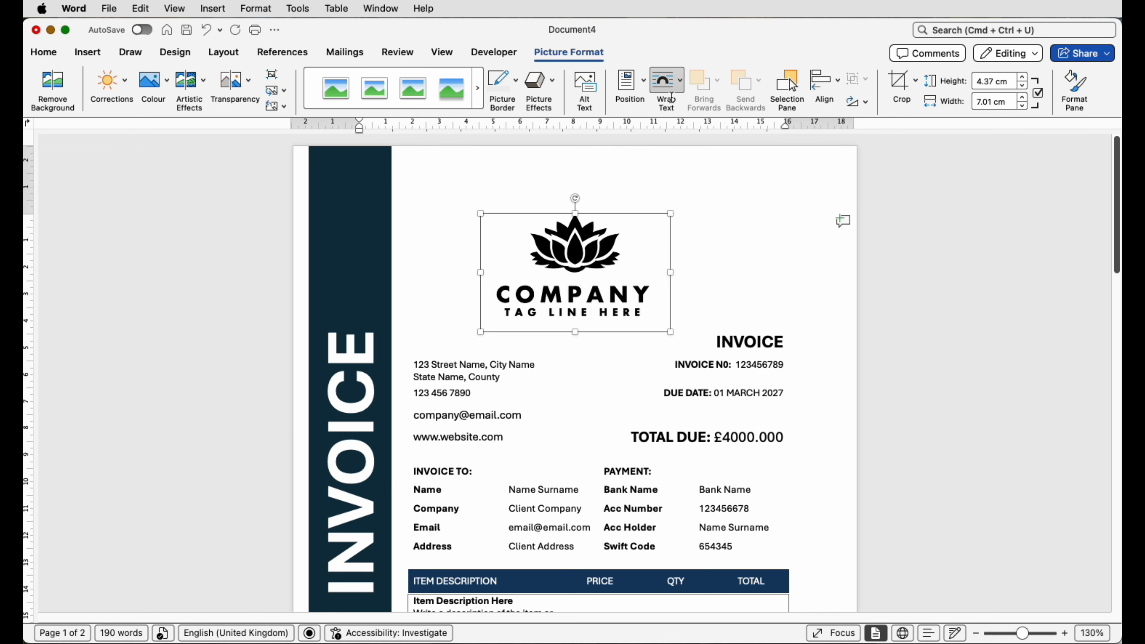
# - Set the logo in front of text, shrink it to about 1.73 × 2.78 cm and place it over the company address
pyautogui.click(681, 90)
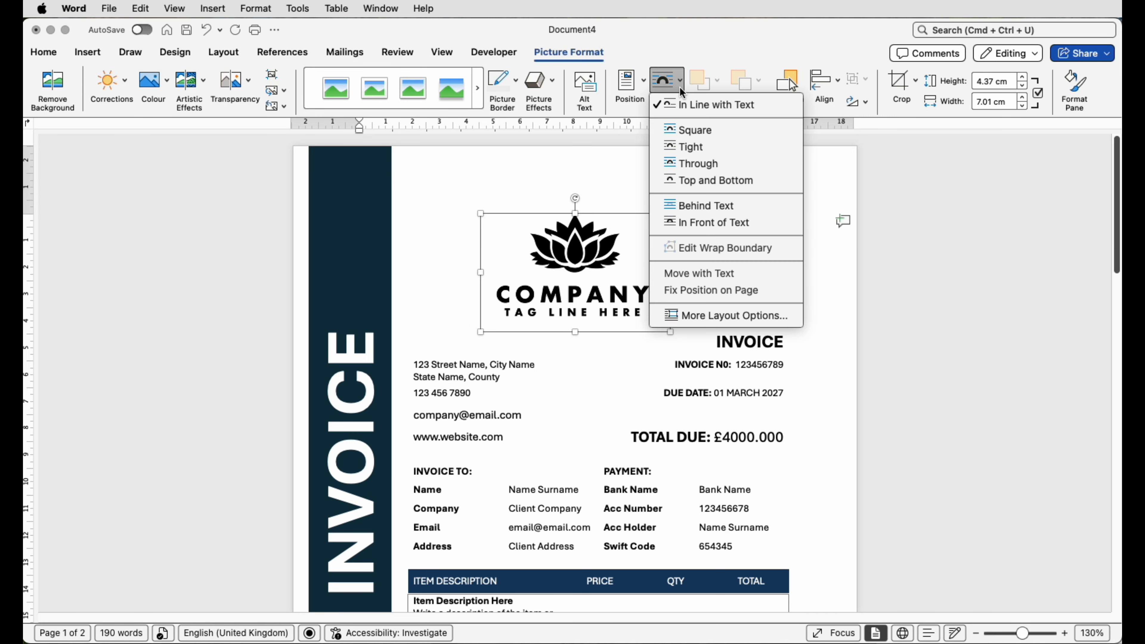
pyautogui.click(685, 226)
pyautogui.moveTo(670, 333); pyautogui.dragTo(457, 249)
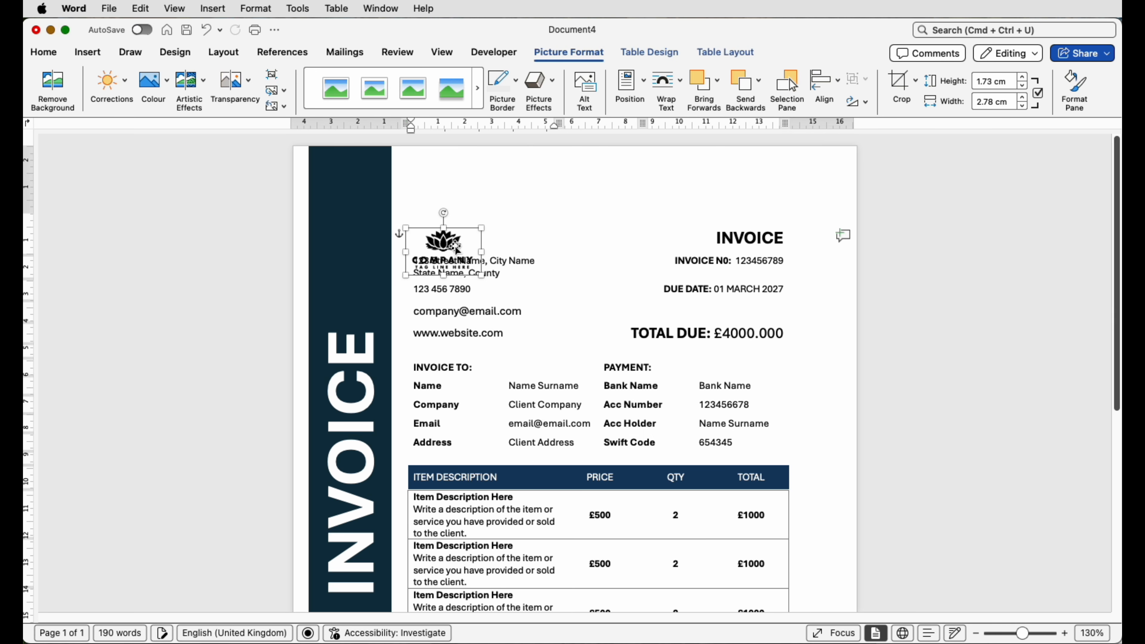
# - Nudge the logo straight up until it sits clear above the company's street address
pyautogui.press('Up')
pyautogui.press('Up')
pyautogui.press('Up')
pyautogui.press('Up')
pyautogui.press('Up')
pyautogui.press('Up')
pyautogui.press('Up')
pyautogui.press('Up')
pyautogui.press('Up')
pyautogui.press('Up')
pyautogui.press('Up')
pyautogui.press('Up')
pyautogui.press('Up')
pyautogui.press('Up')
pyautogui.press('Up')
pyautogui.press('Up')
pyautogui.press('Up')
pyautogui.press('Up')
pyautogui.press('Up')
pyautogui.press('Up')
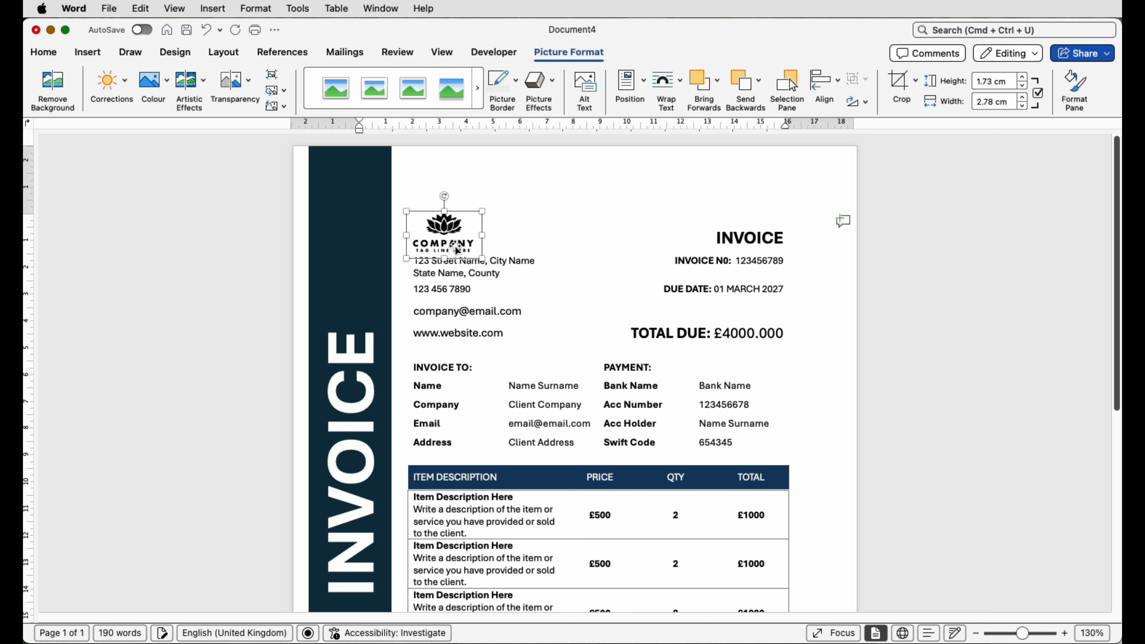
pyautogui.click(922, 376)
# - Widen the description column of the four item rows so each description fits on two lines
pyautogui.moveTo(1023, 633); pyautogui.dragTo(1012, 634)
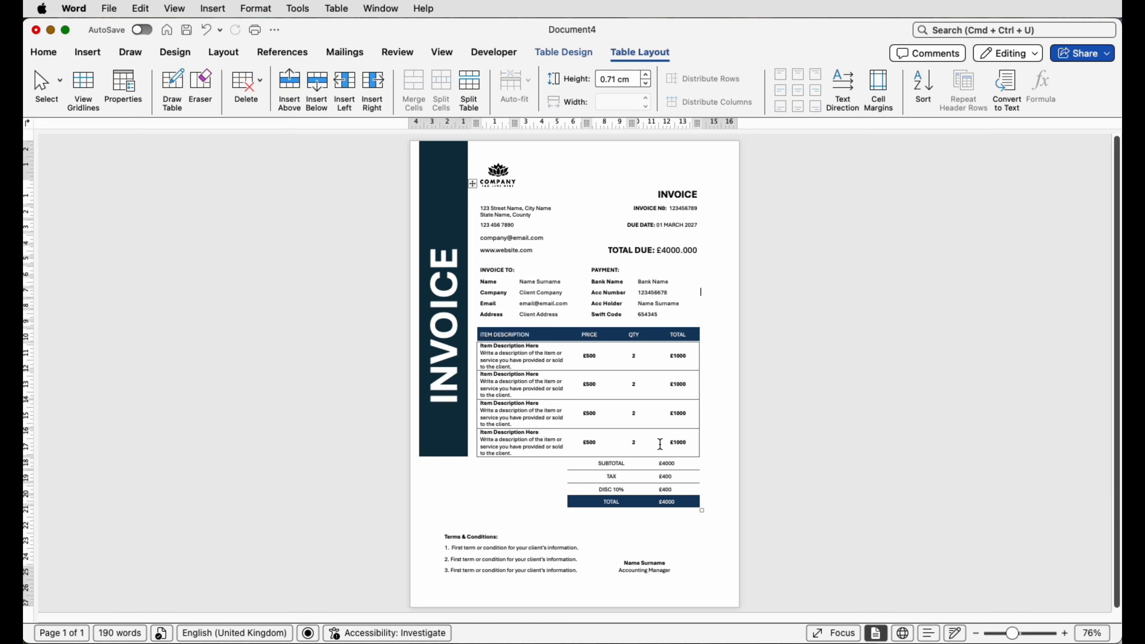
pyautogui.moveTo(689, 444); pyautogui.dragTo(677, 356)
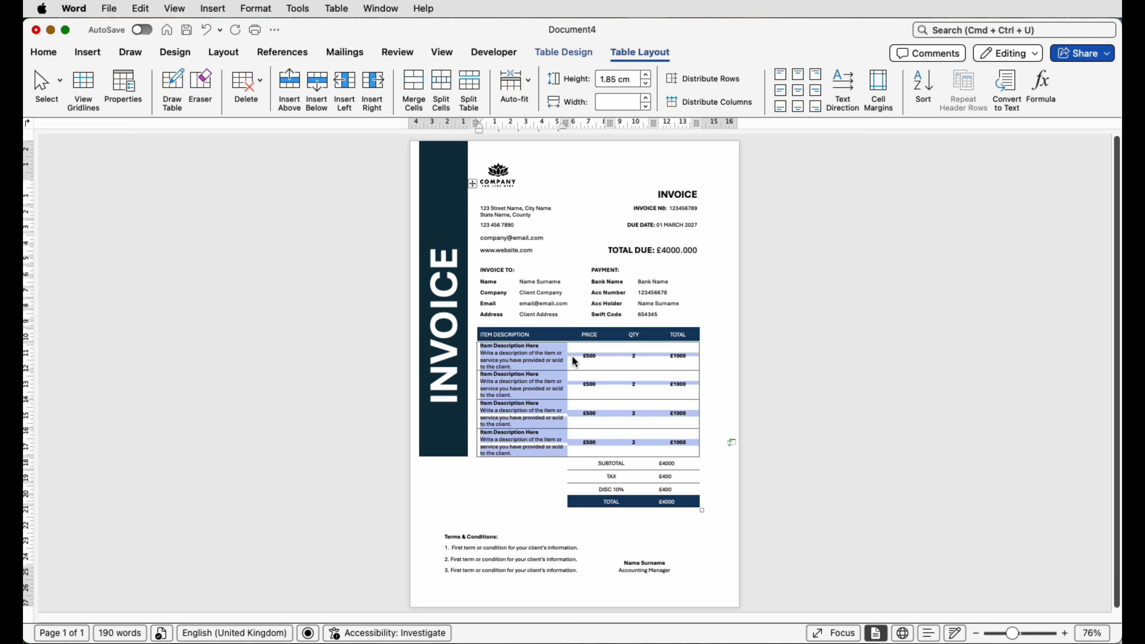
pyautogui.moveTo(567, 357); pyautogui.dragTo(586, 359)
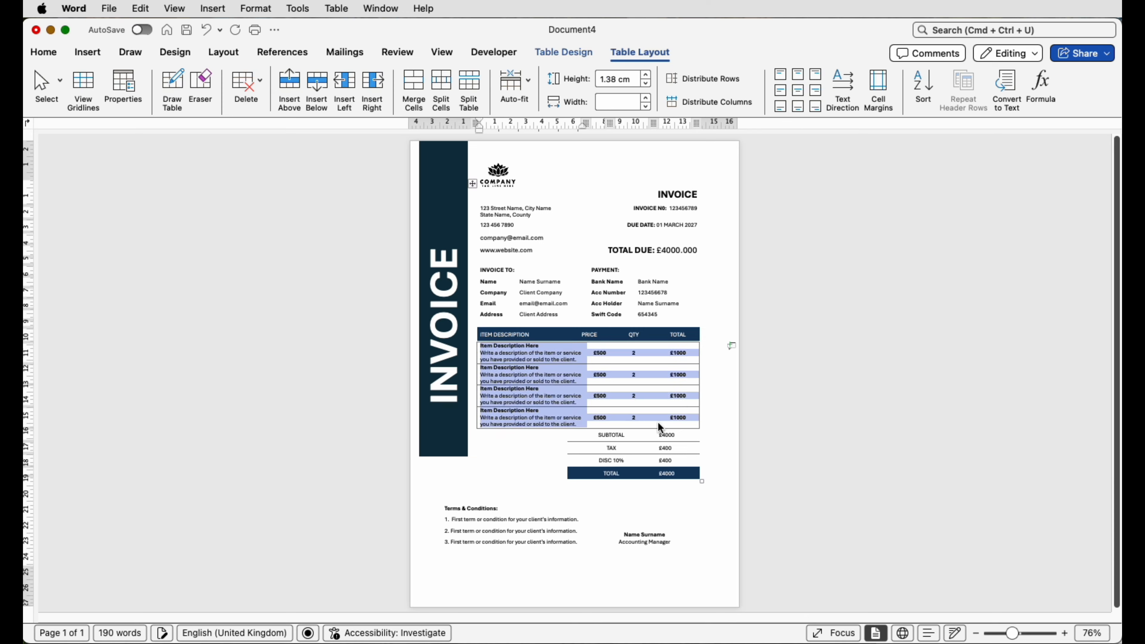
# - Set the height of the four item rows to 1.8 cm
pyautogui.click(647, 74)
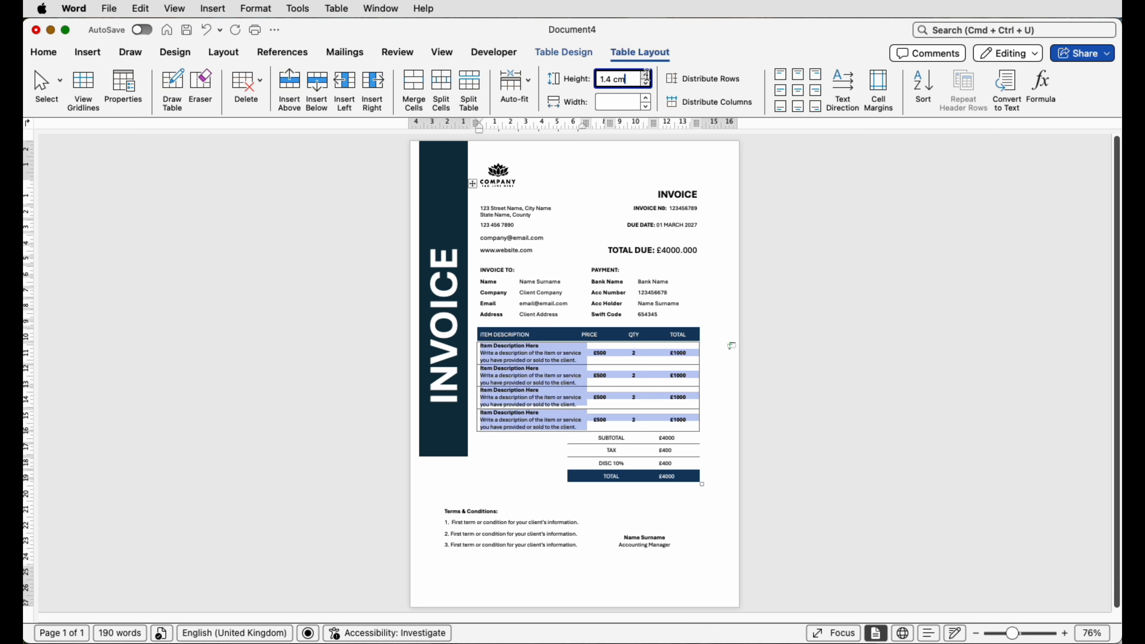
pyautogui.click(649, 76)
pyautogui.click(649, 75)
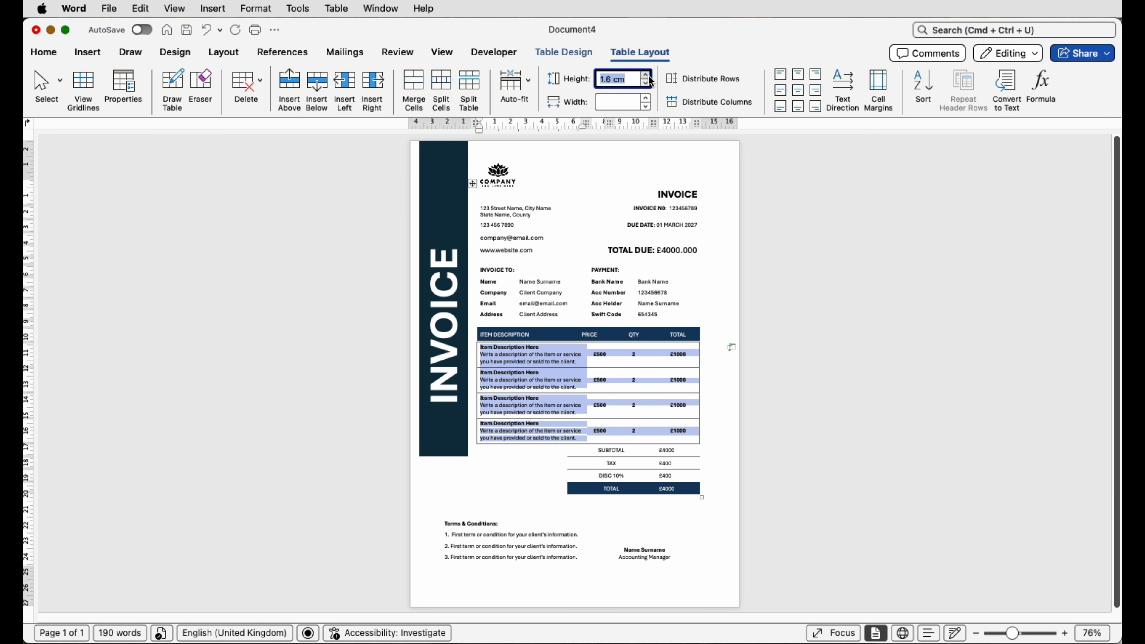
pyautogui.click(775, 317)
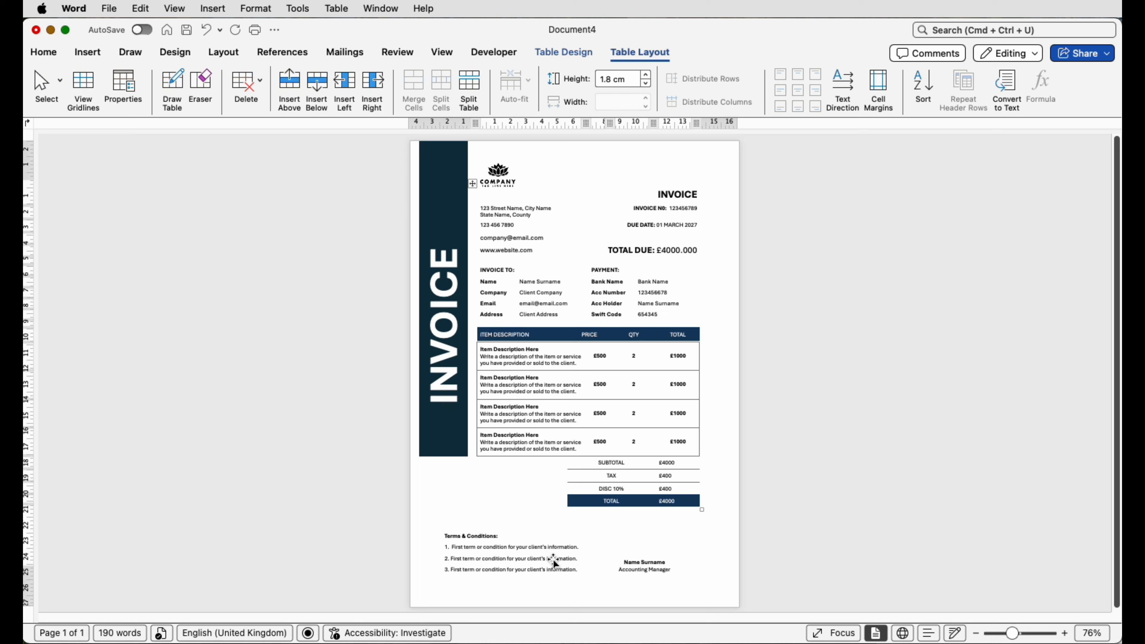
# - Shift the signatory text box at the foot of the invoice slightly to the left
pyautogui.click(646, 570)
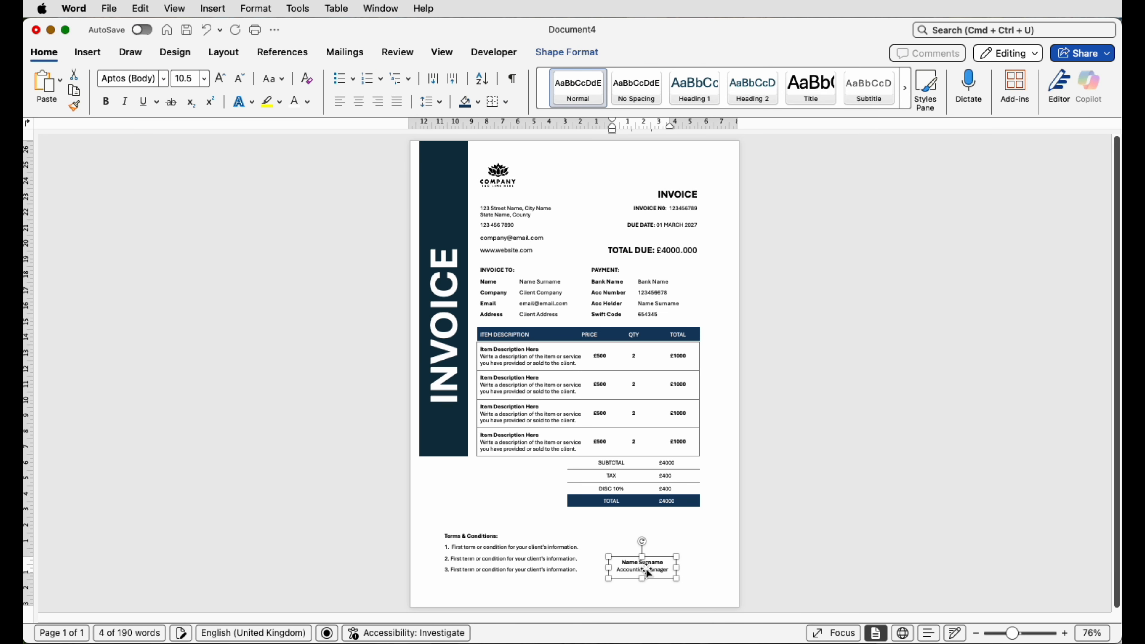
pyautogui.click(780, 549)
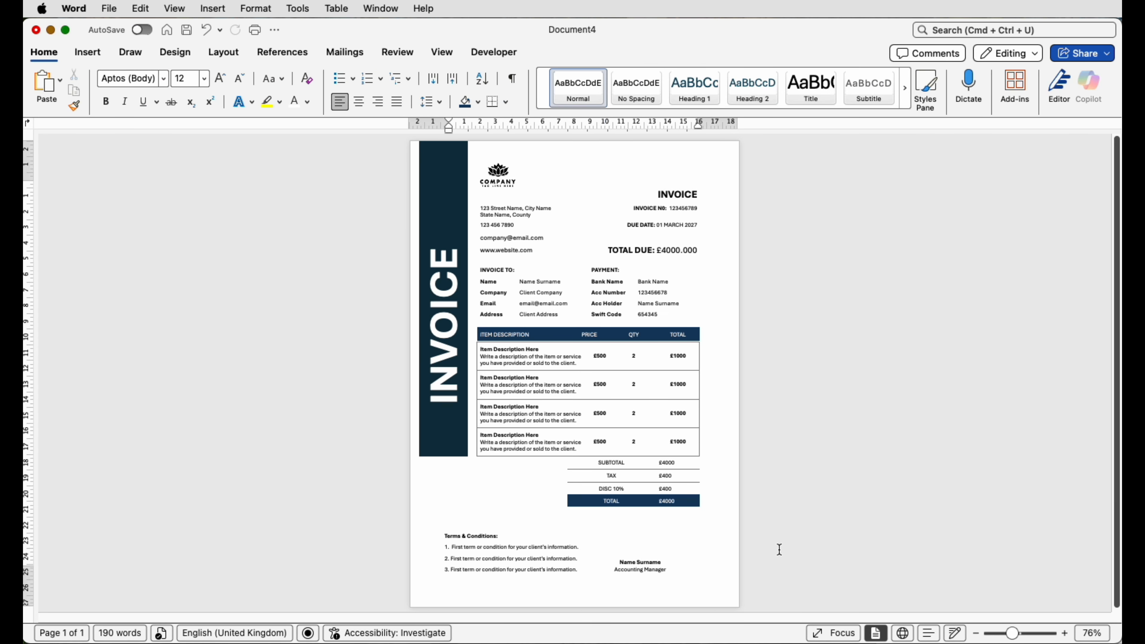
# - Save the document as a Word template (.dotx) named INVOICE 01 in the Templates folder
pyautogui.click(108, 8)
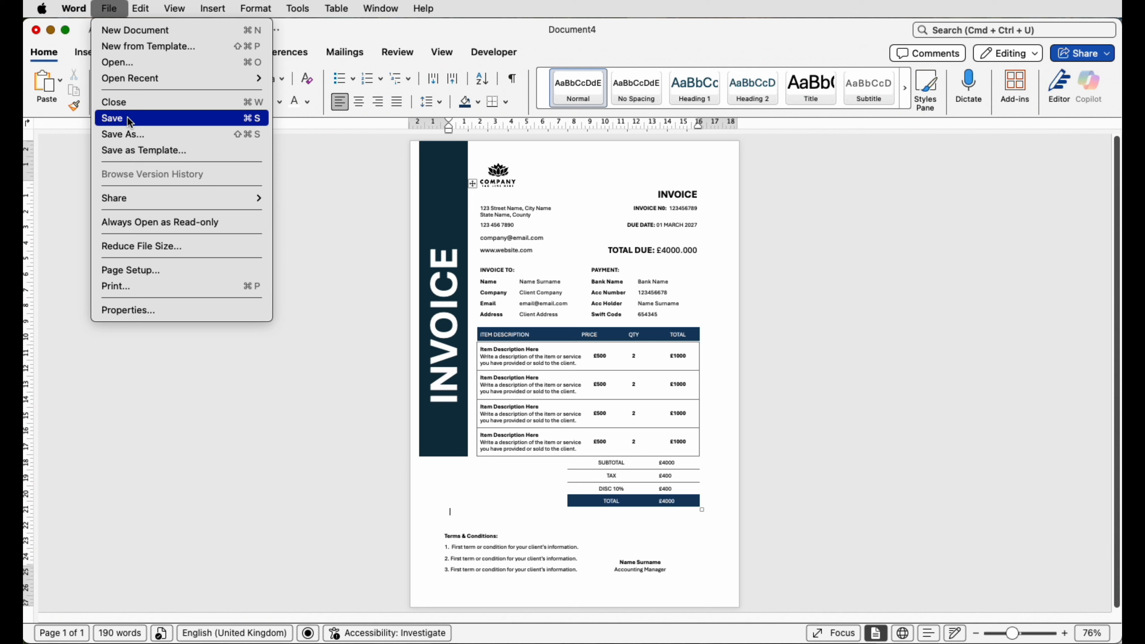
pyautogui.click(130, 151)
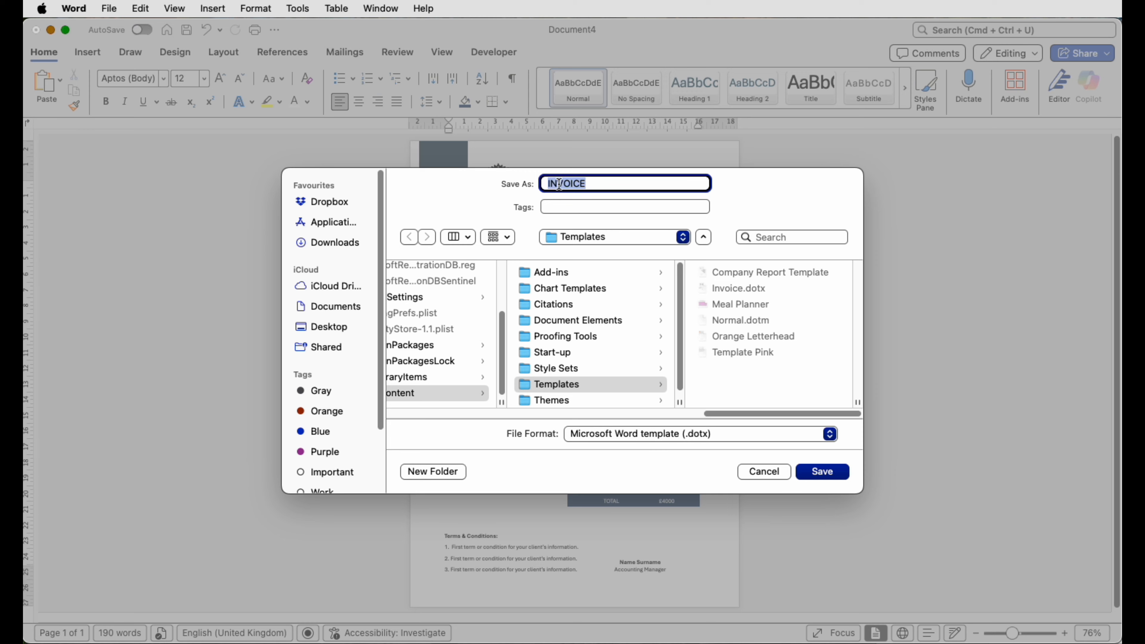
pyautogui.click(610, 184)
pyautogui.write('01')
pyautogui.click(822, 472)
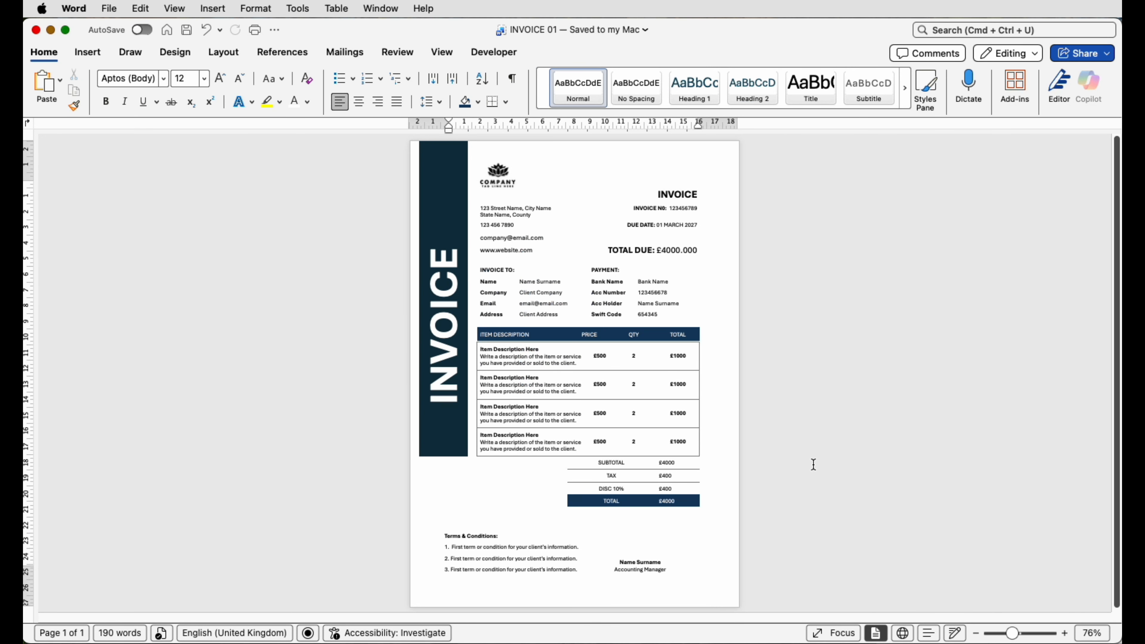
# - Look through the personal templates for the saved invoice template, and return to the document without creating a new one
pyautogui.click(167, 30)
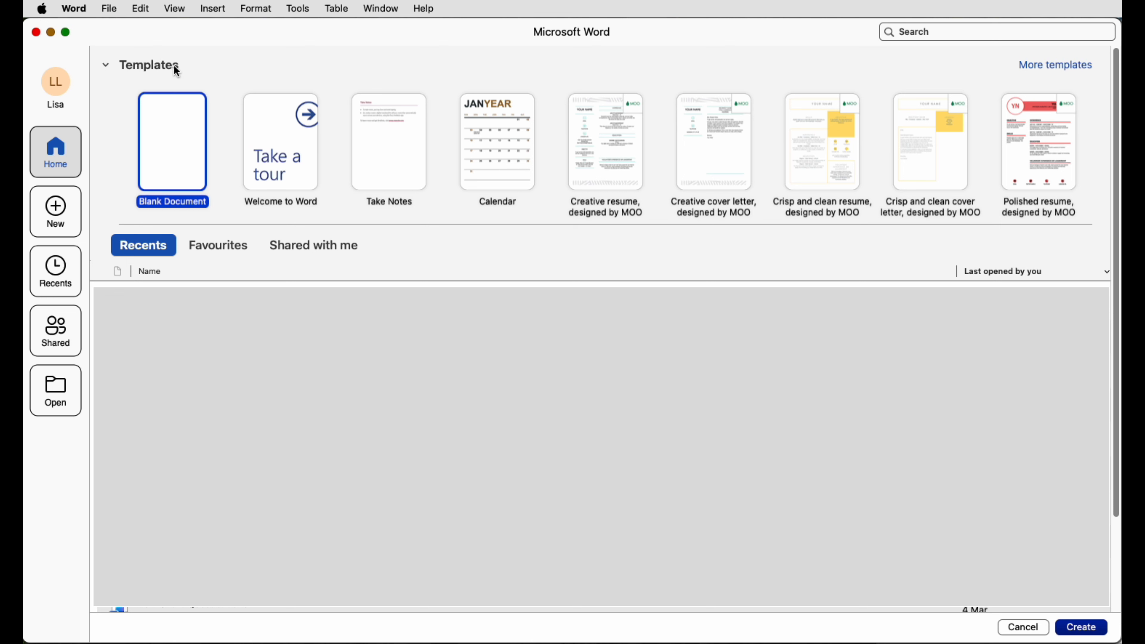
pyautogui.click(1054, 65)
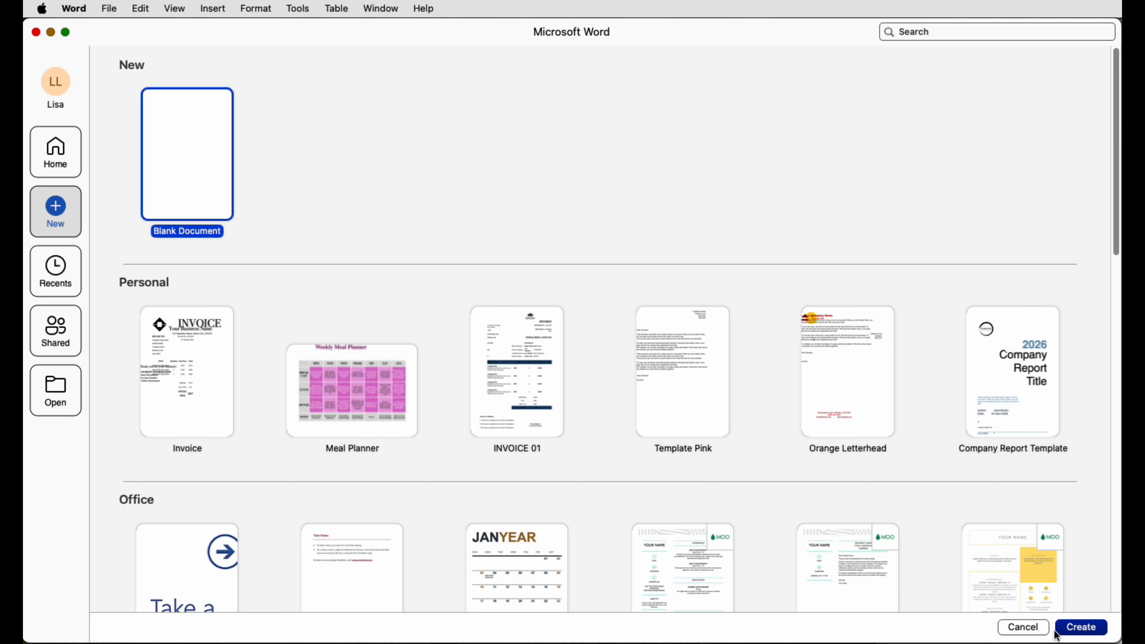
pyautogui.click(1040, 632)
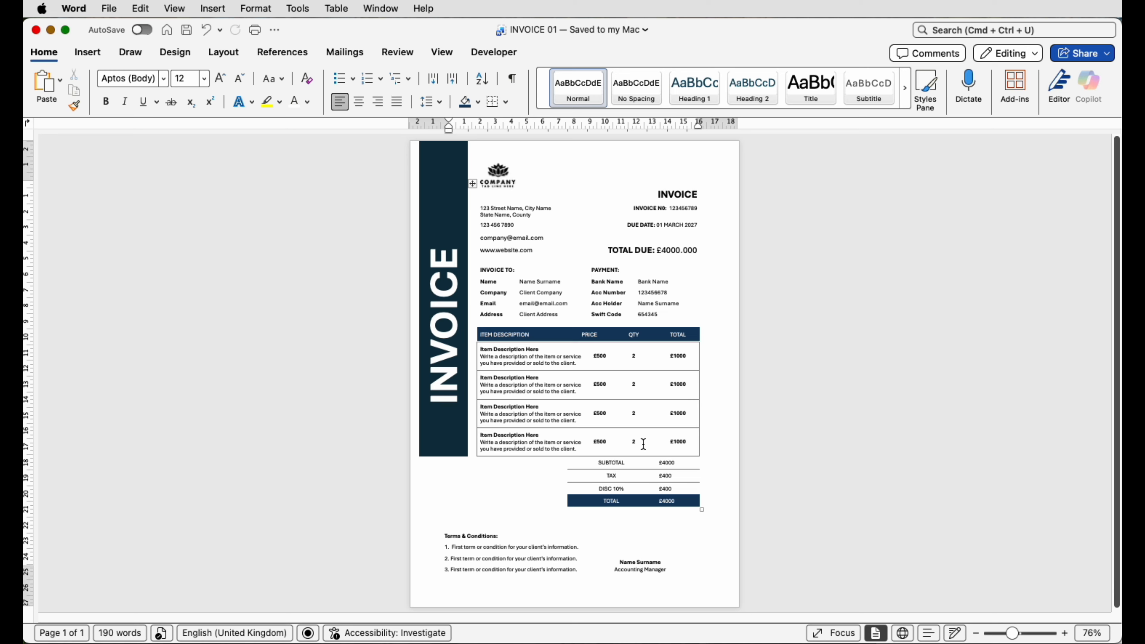